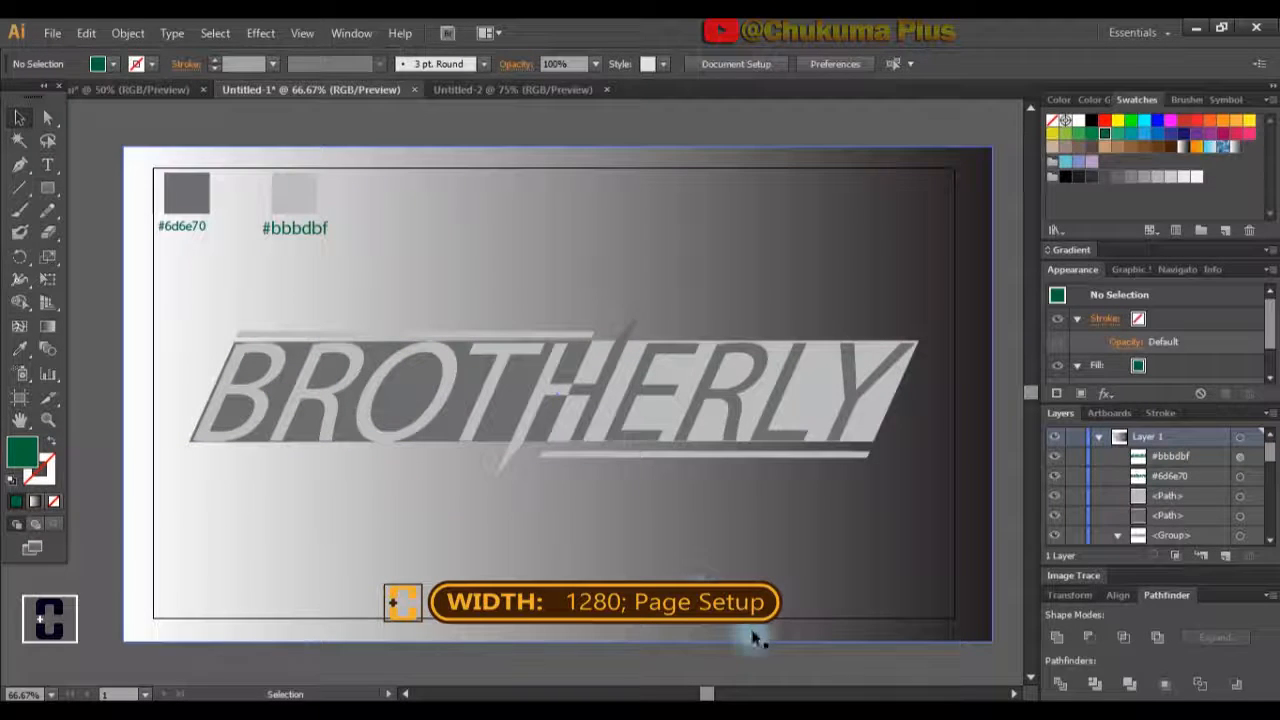
Delete the gradient background and the existing BROTHERLY logo artwork, keeping the two grey colour swatches and their labels.
left_click(985, 637)
key("Delete")
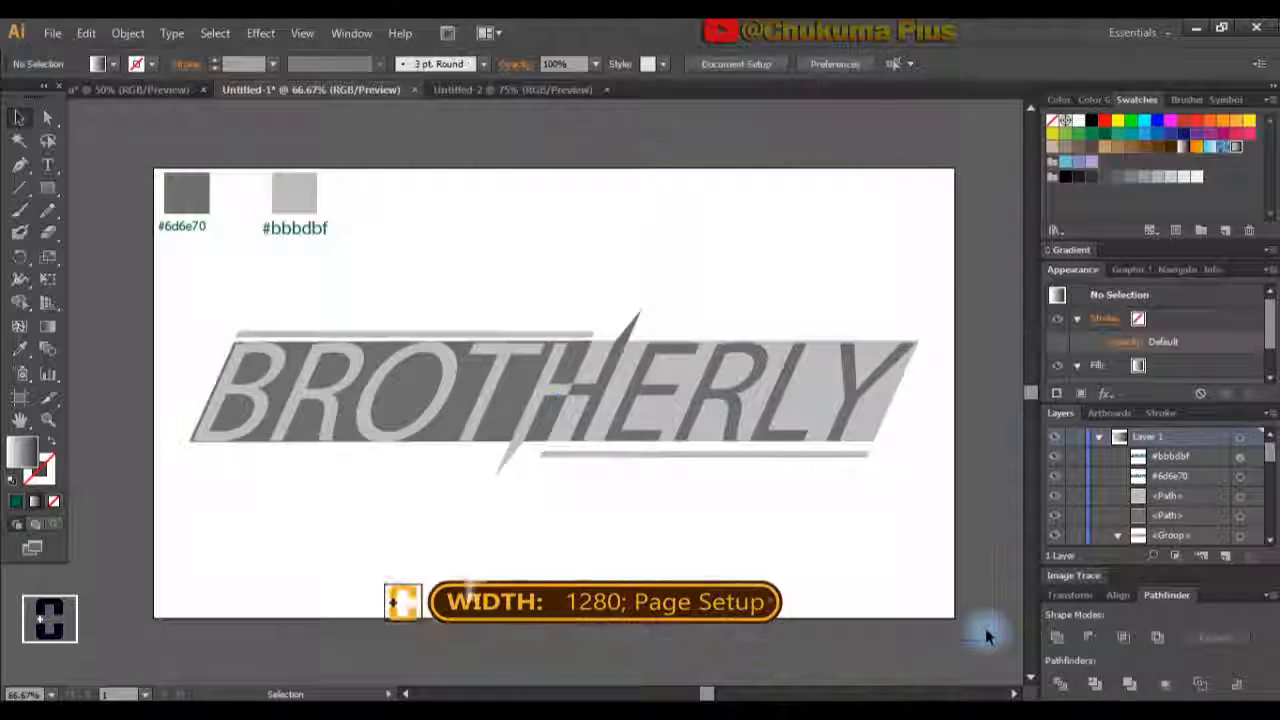
left_click(790, 445)
key("Delete")
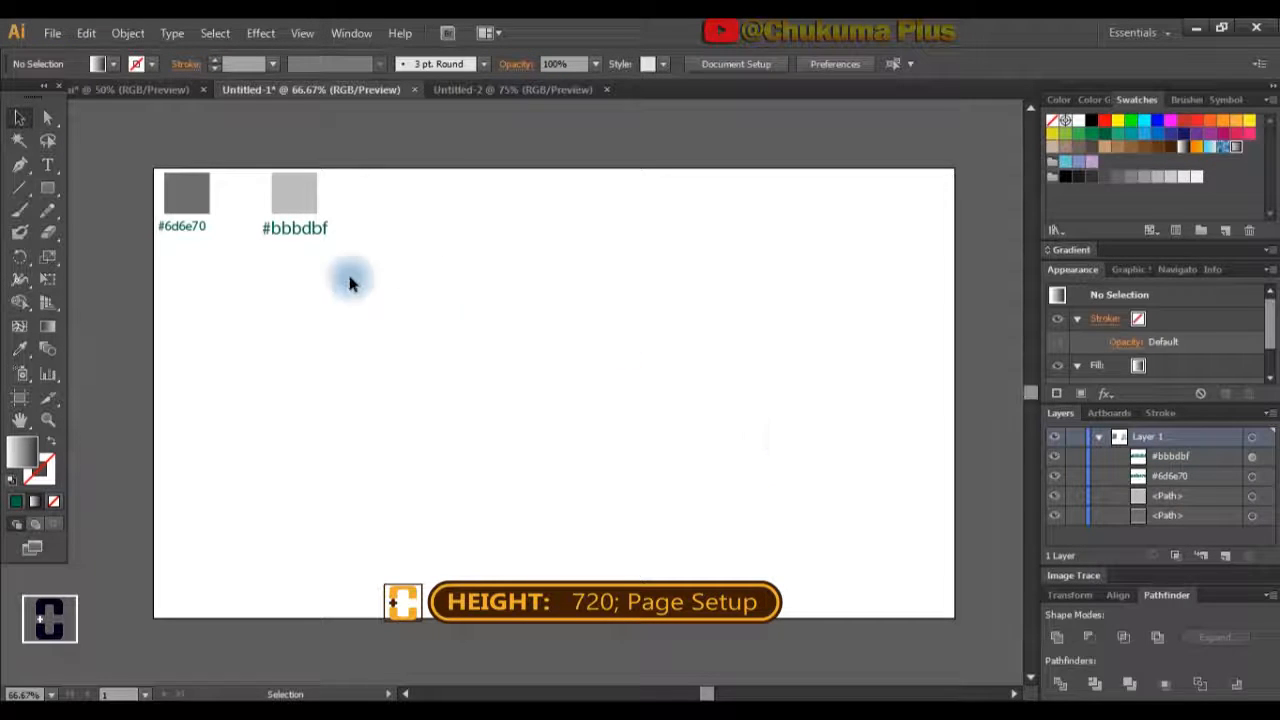
Add the point text "BROTHERLY" in Myriad Pro Regular on the empty artboard.
left_click(42, 163)
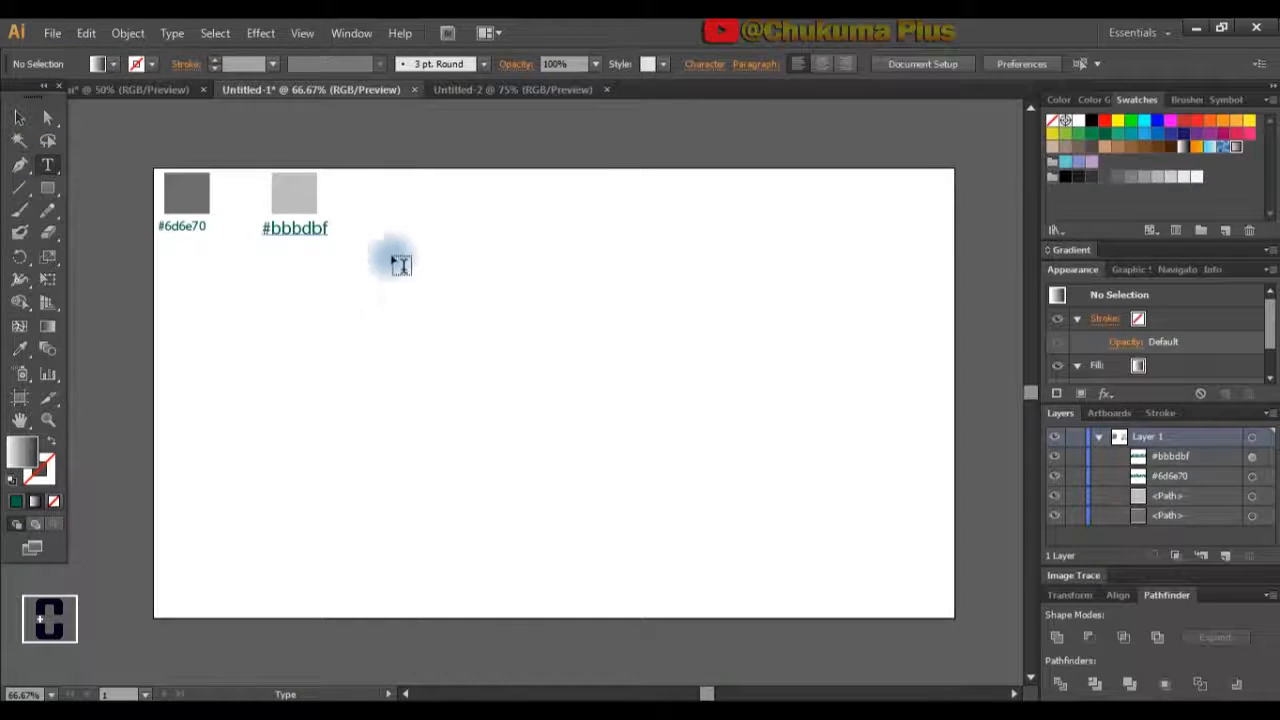
left_click(390, 370)
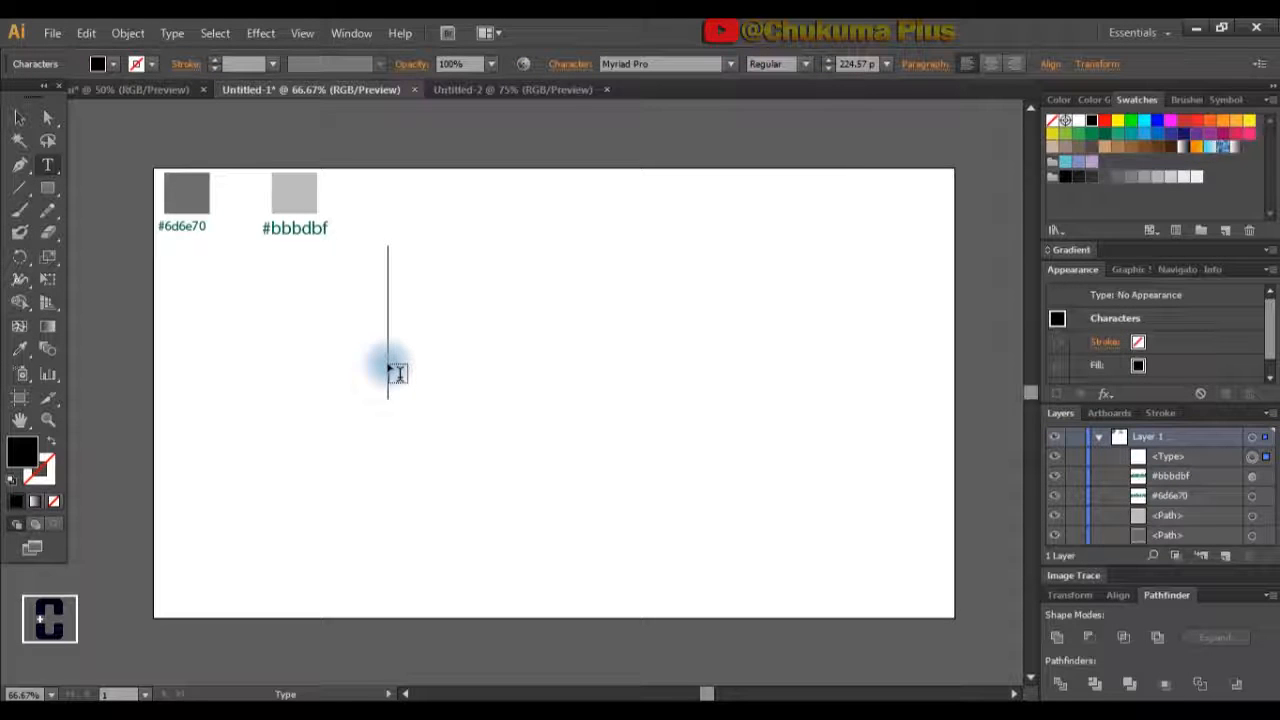
type("BRO")
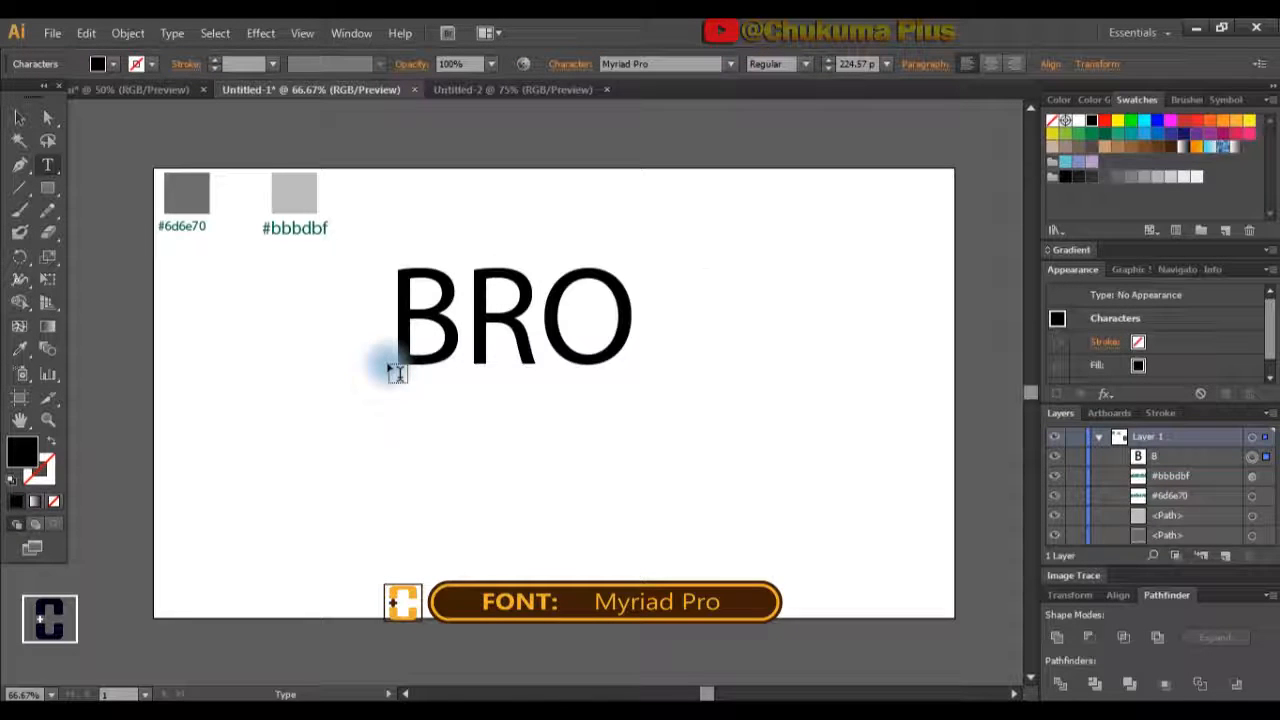
type("THER")
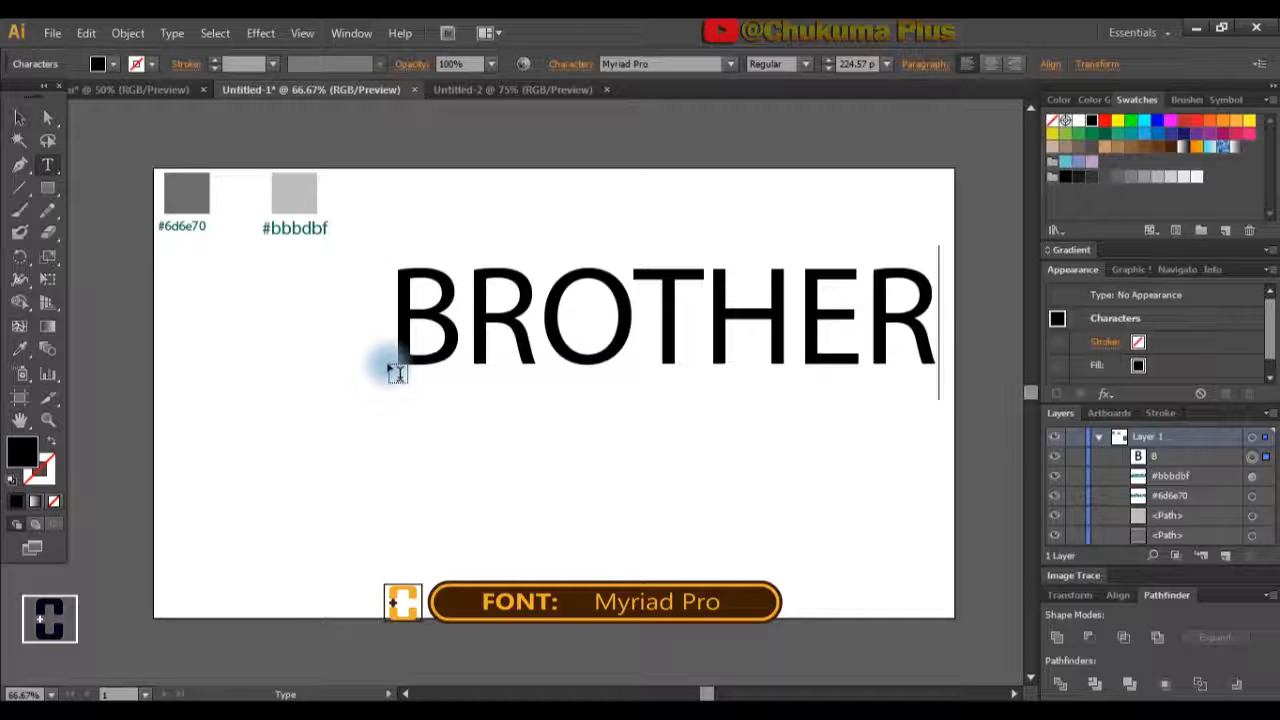
type("LY")
left_click(15, 122)
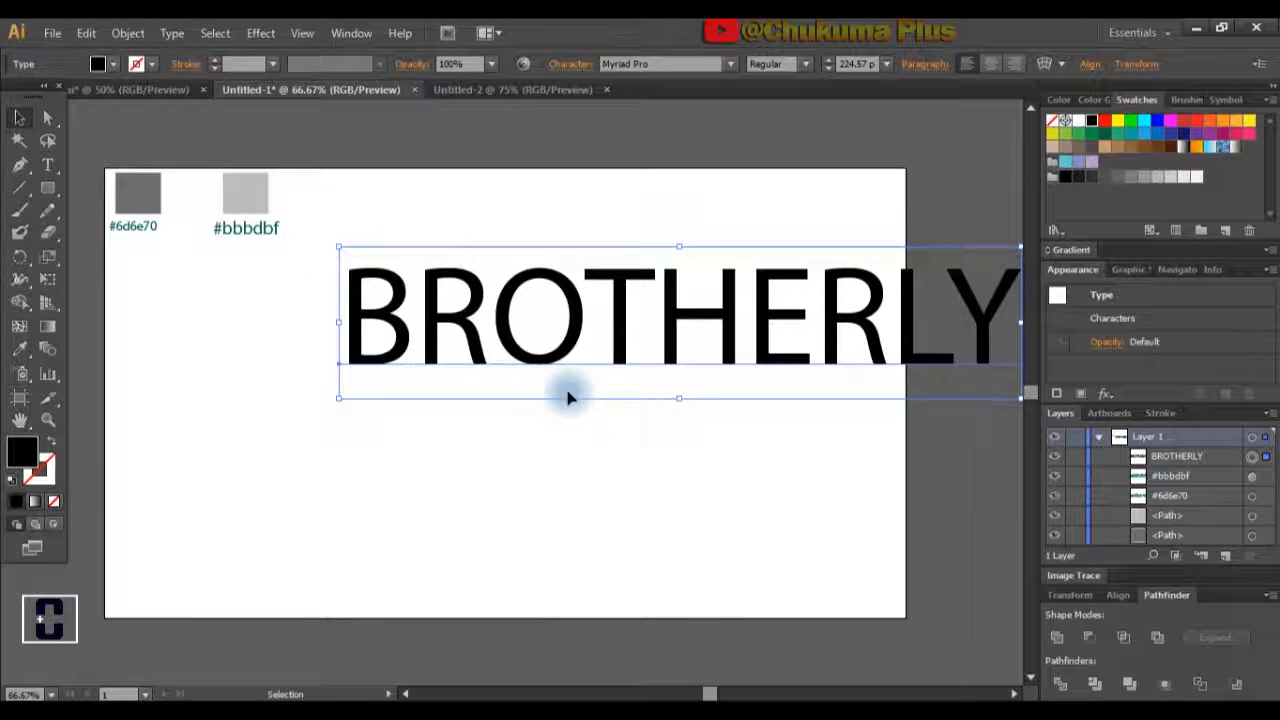
Move the BROTHERLY text so that it sits centred within the artboard.
left_click_drag(567, 402, 380, 432)
left_click(428, 362)
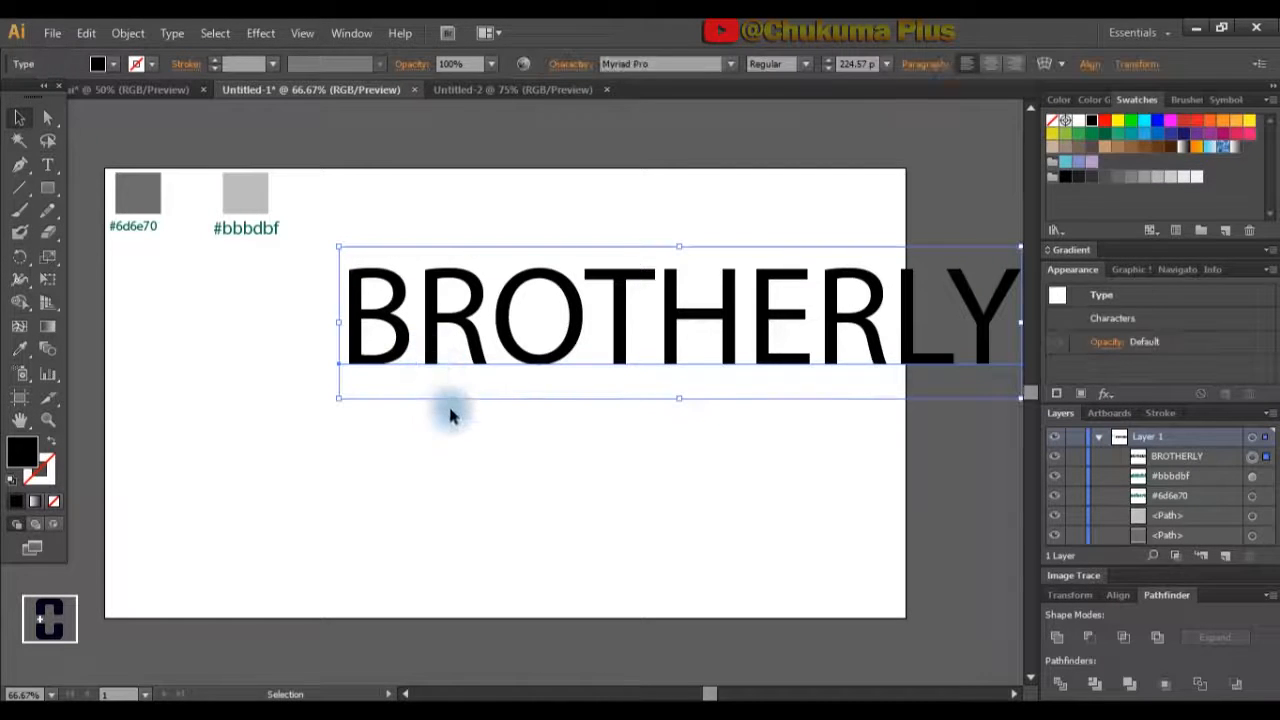
left_click_drag(453, 407, 261, 462)
left_click(407, 693)
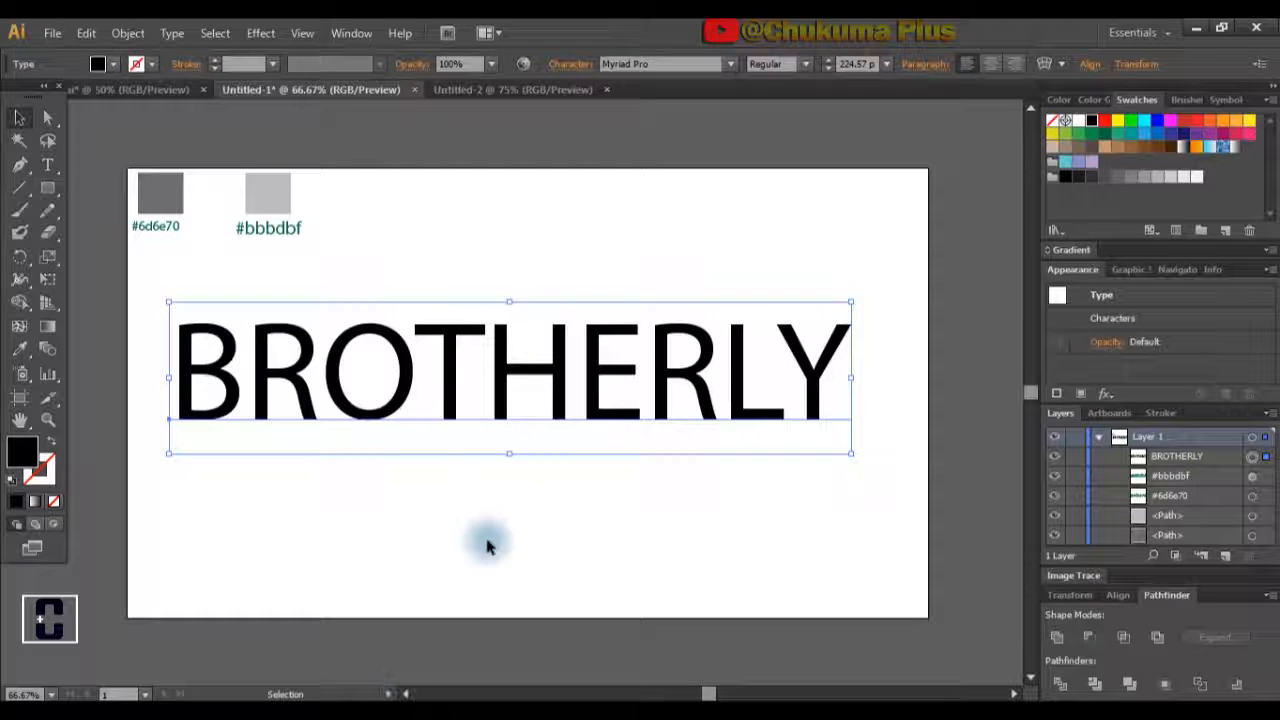
Convert the BROTHERLY text to outlines and shift the lettering slightly down.
left_click(172, 33)
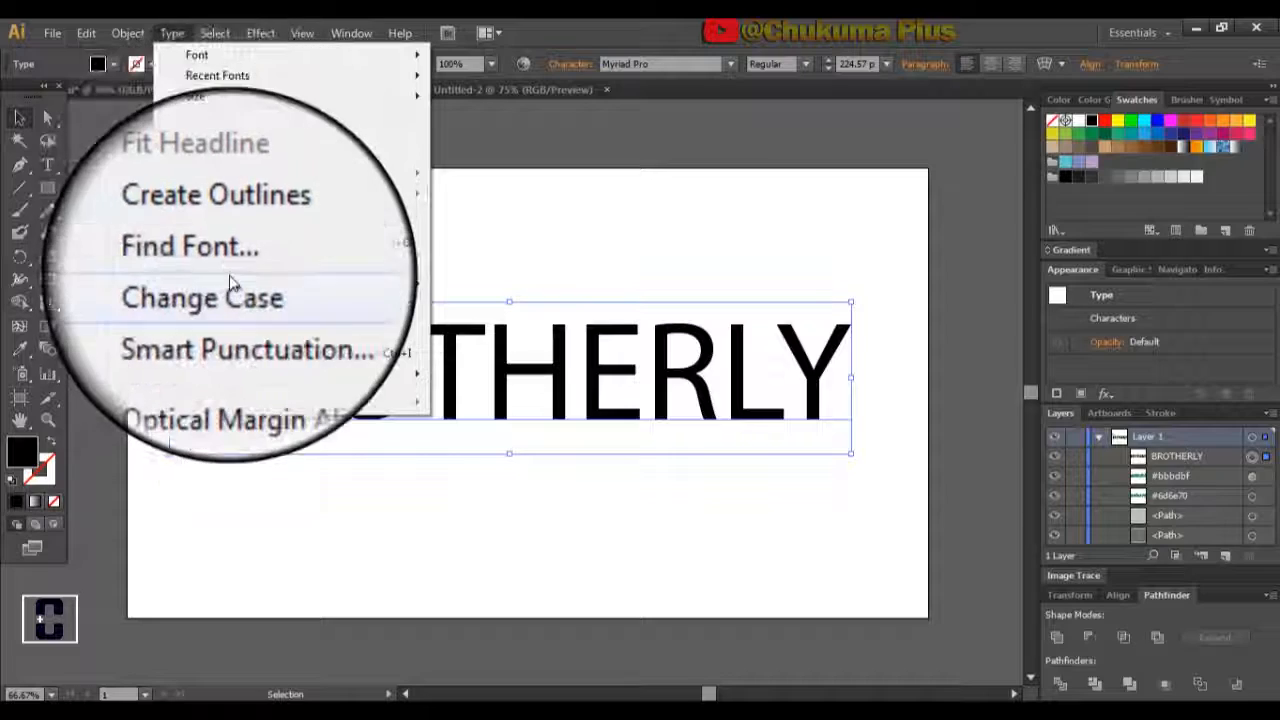
left_click(216, 248)
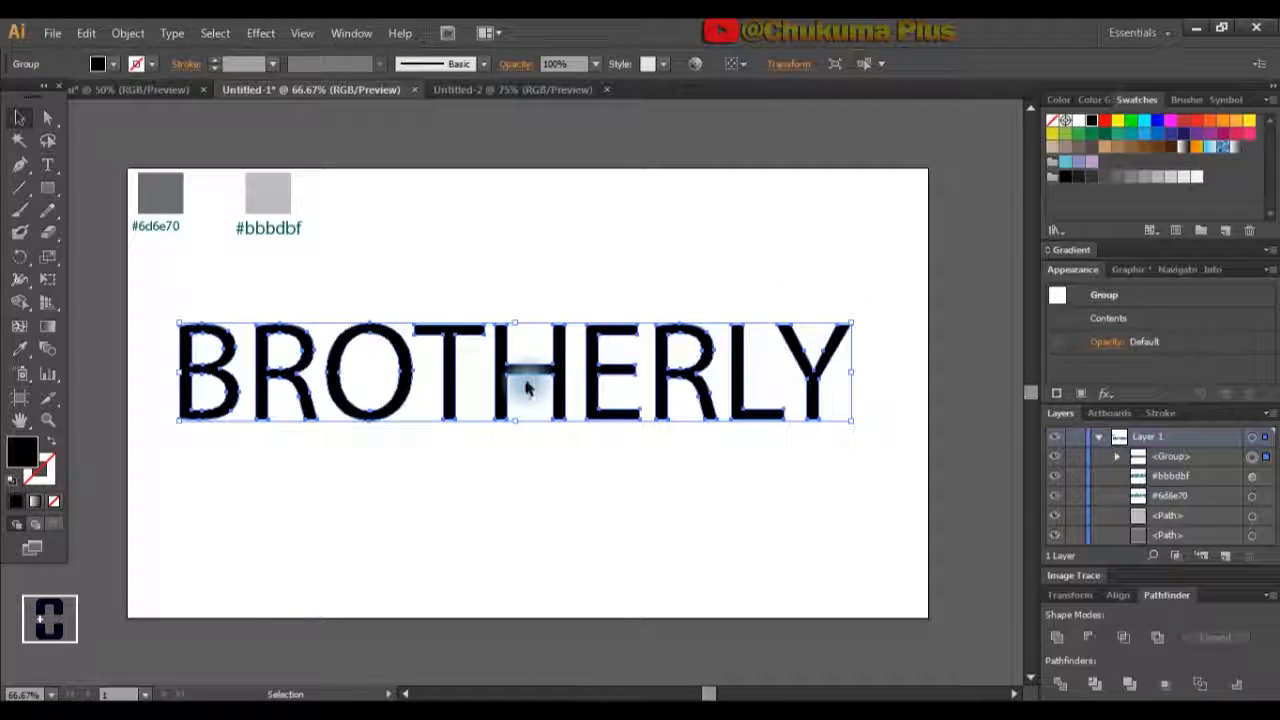
left_click_drag(507, 395, 503, 410)
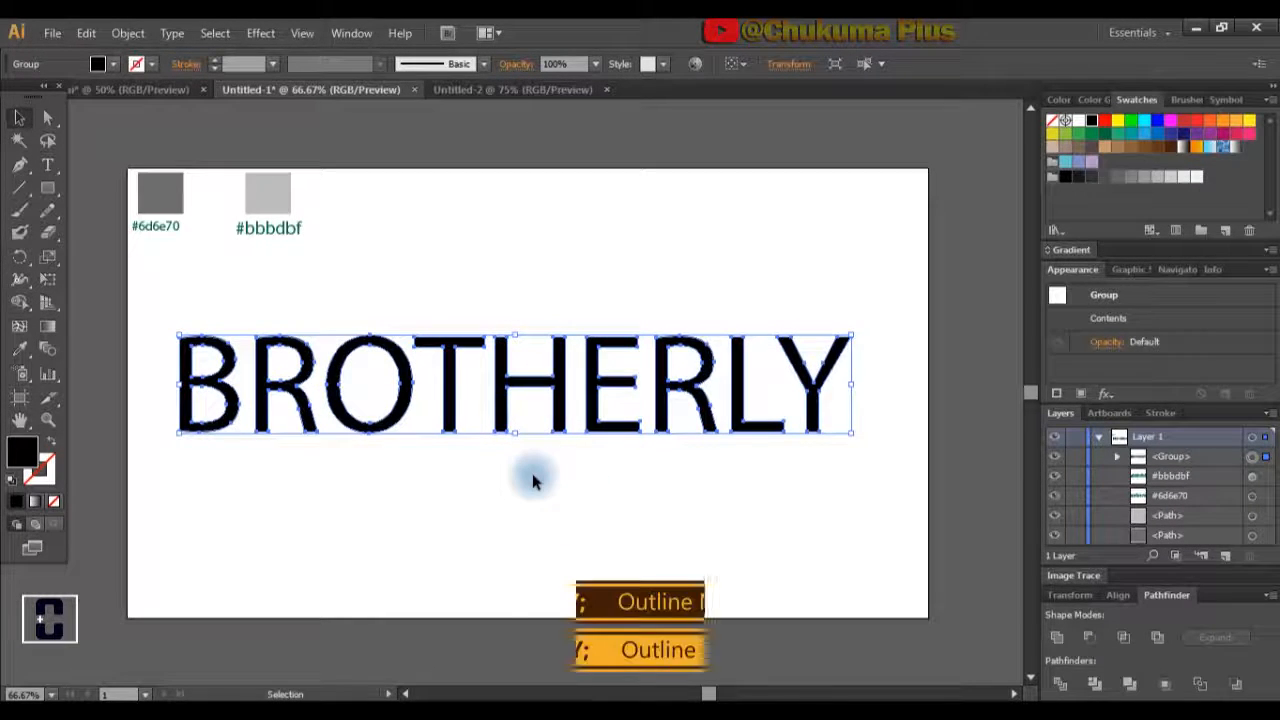
In outline view, draw a straight vertical Pen path through the middle of the H, extending above and below the letter.
key("ctrl+y")
left_click(523, 500)
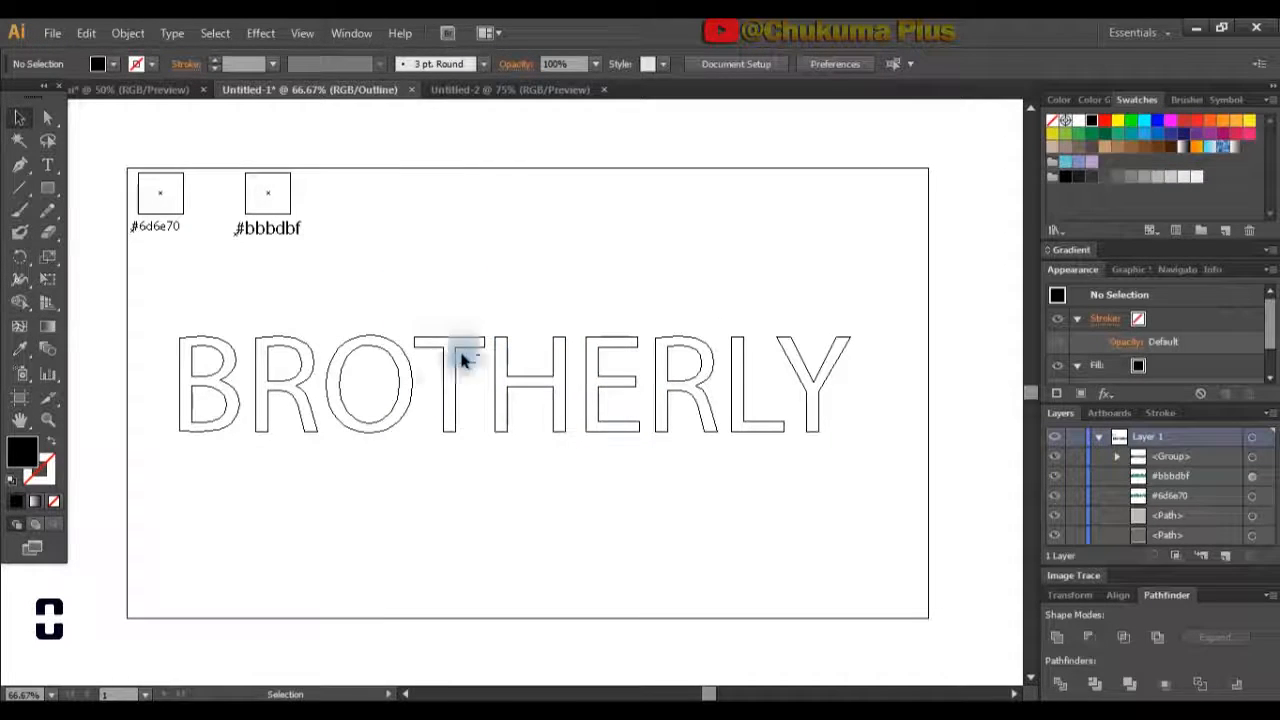
left_click(20, 166)
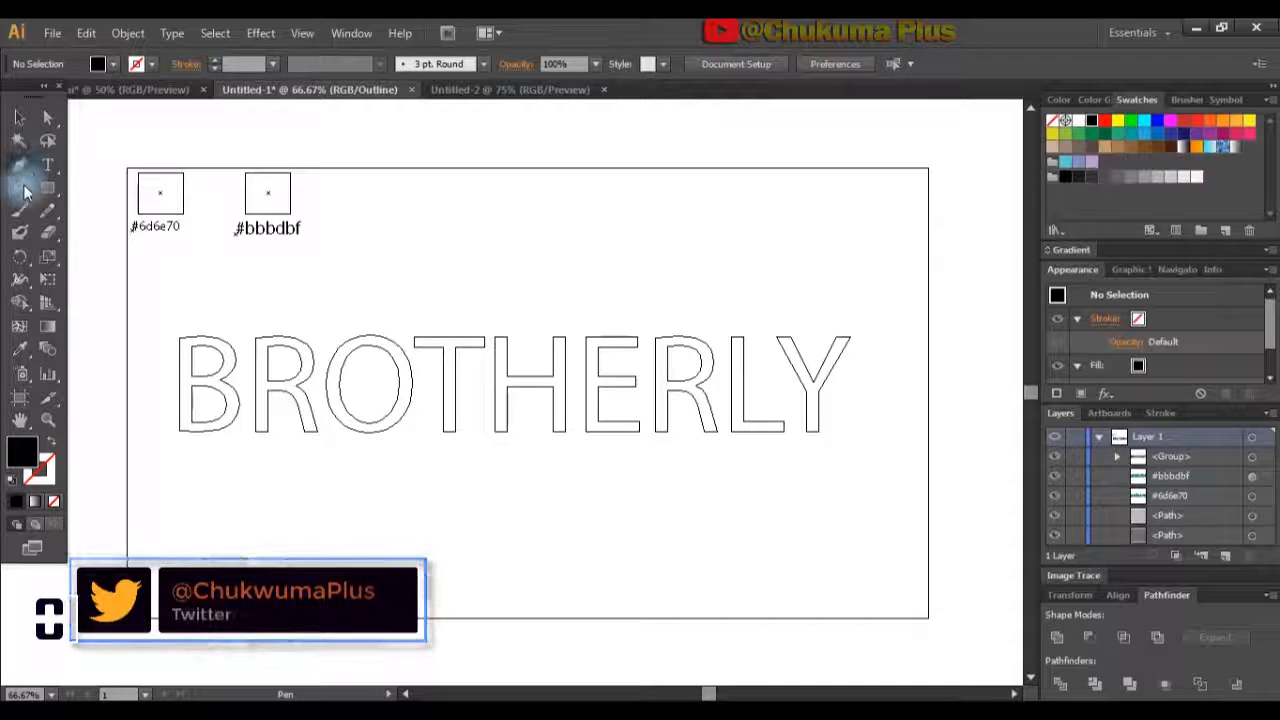
left_click(530, 289)
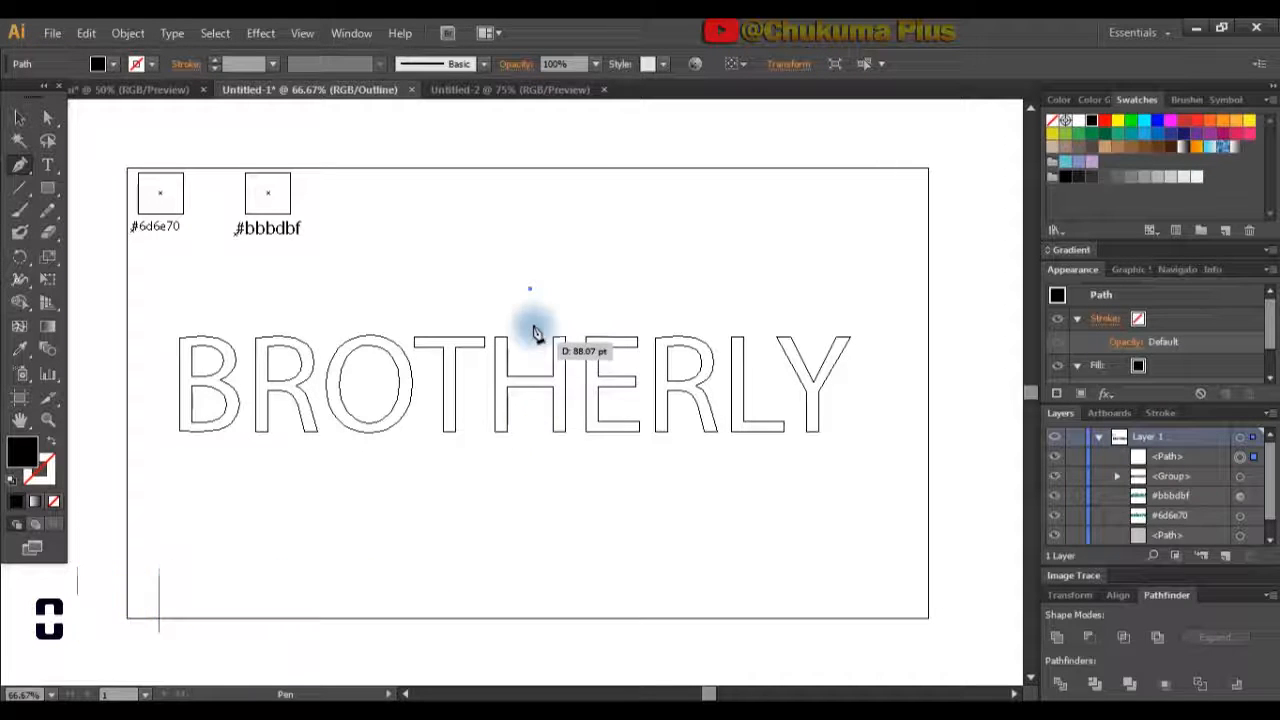
left_click(302, 33)
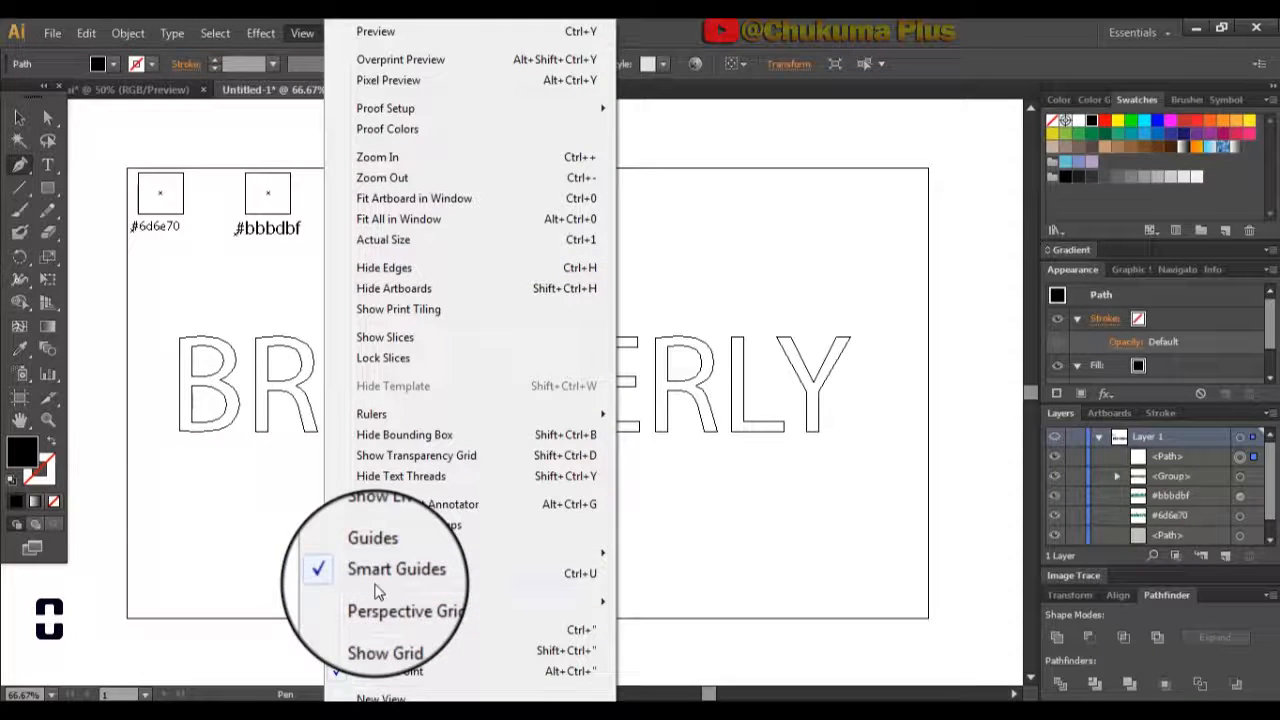
left_click(672, 506)
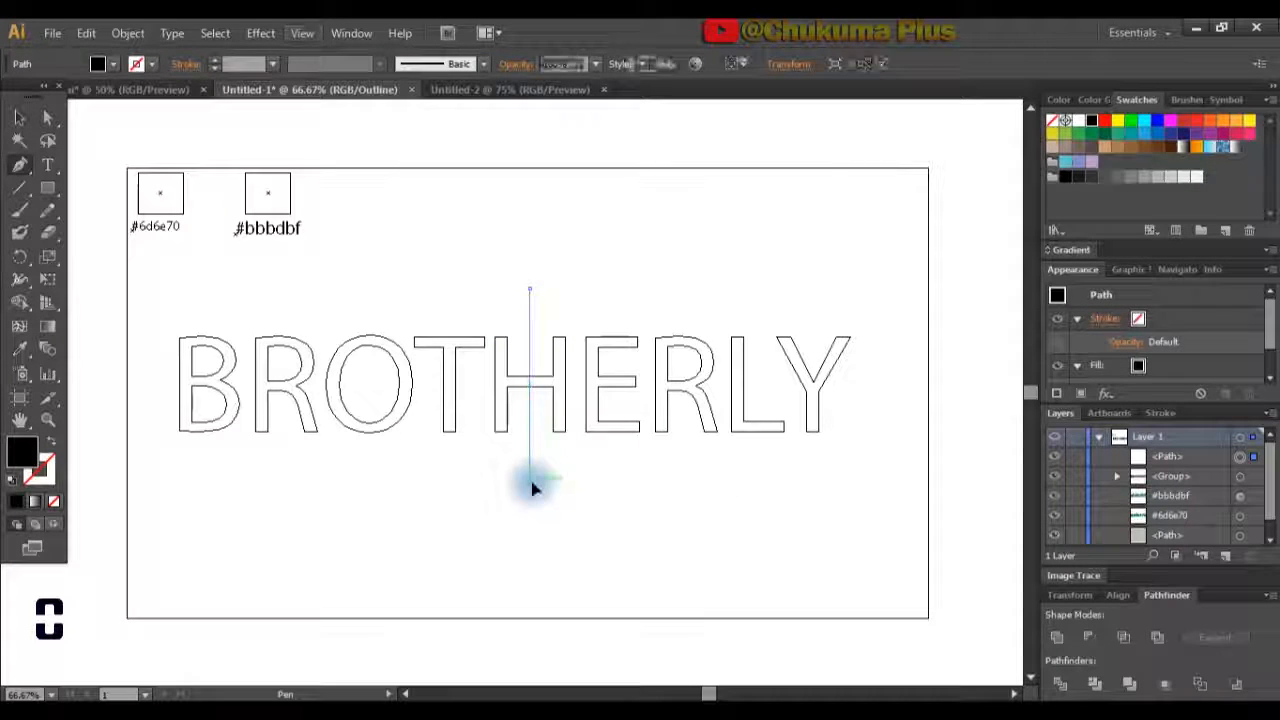
left_click(530, 484)
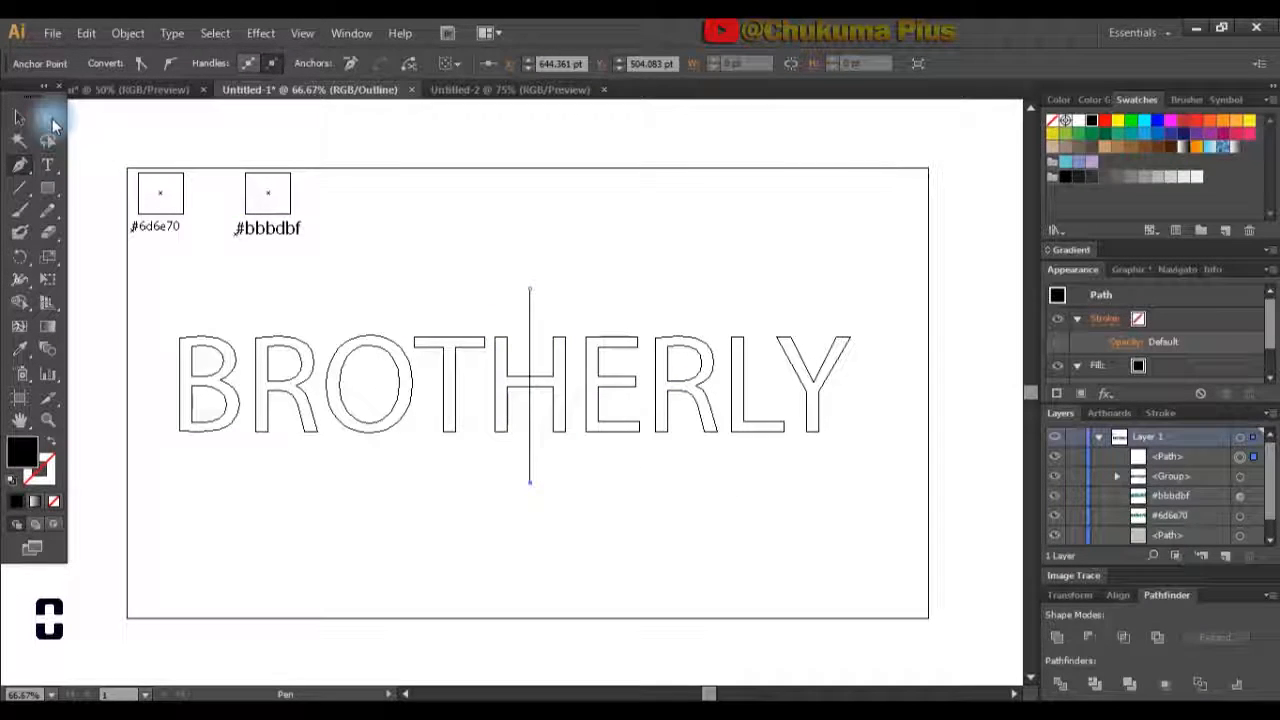
Divide the letter H along the vertical path with Pathfinder and check that each half can be selected separately.
left_click(47, 117)
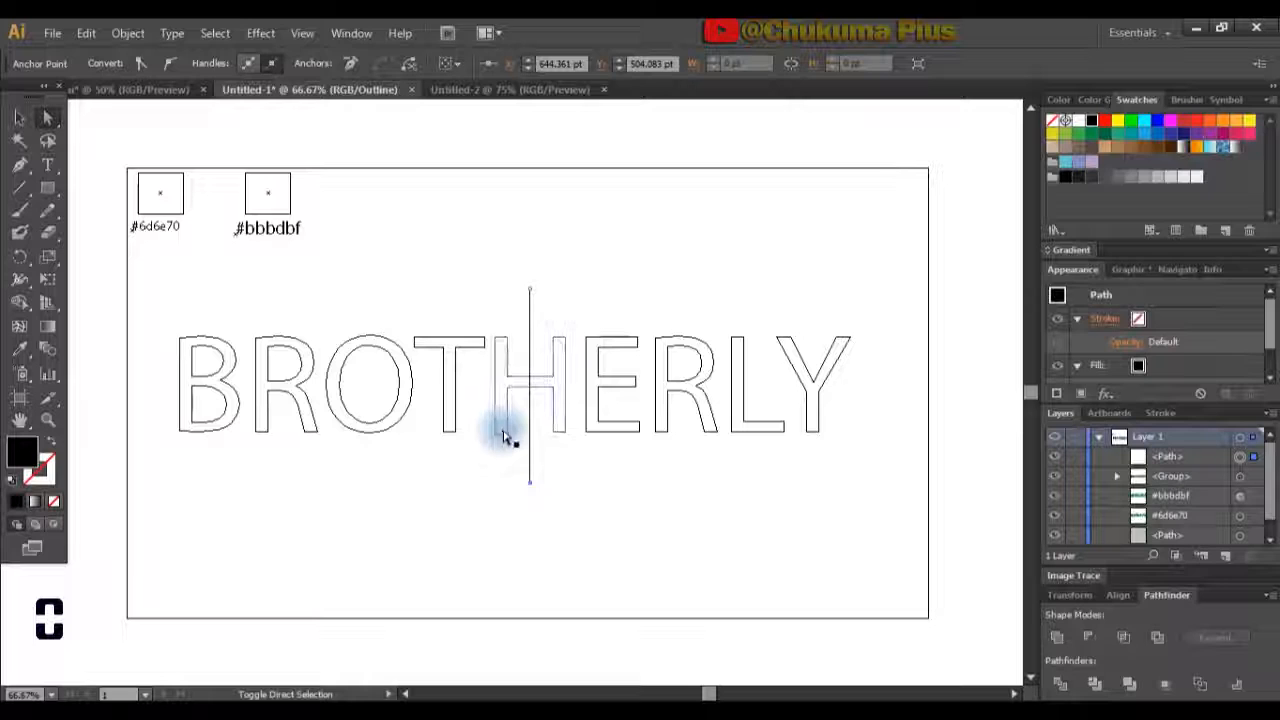
left_click(530, 475, "shift")
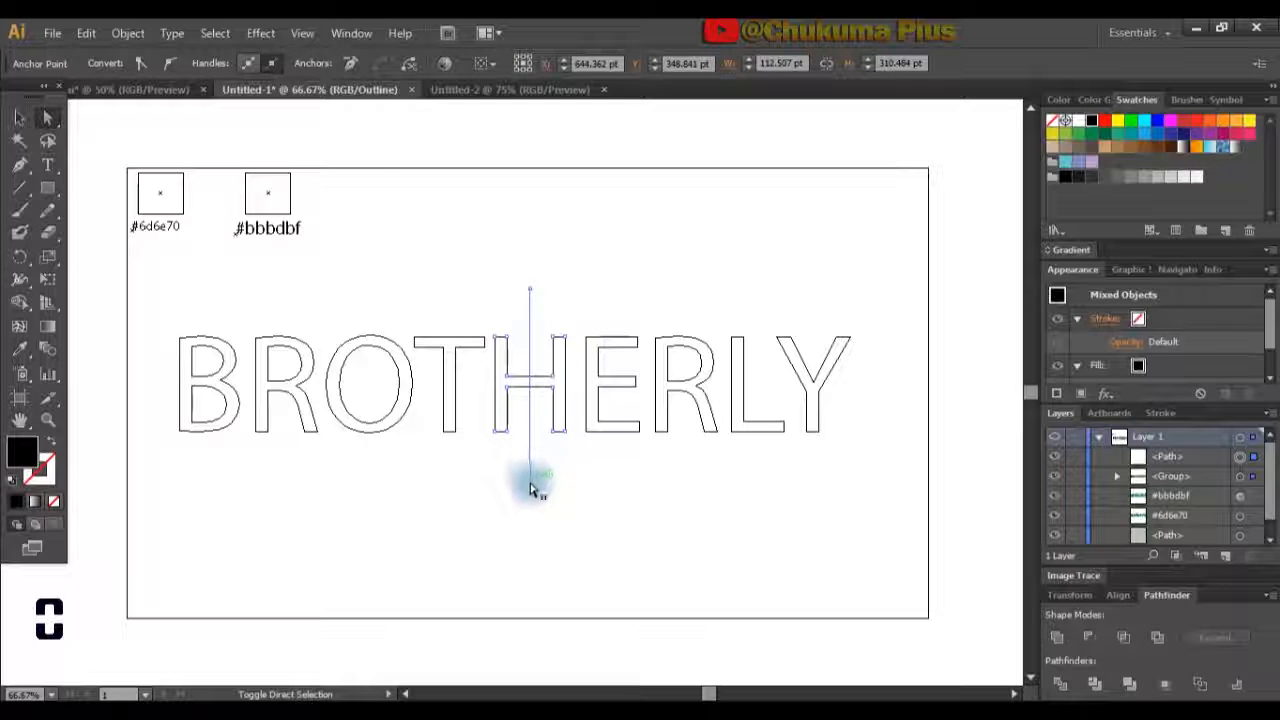
left_click(529, 486, "shift")
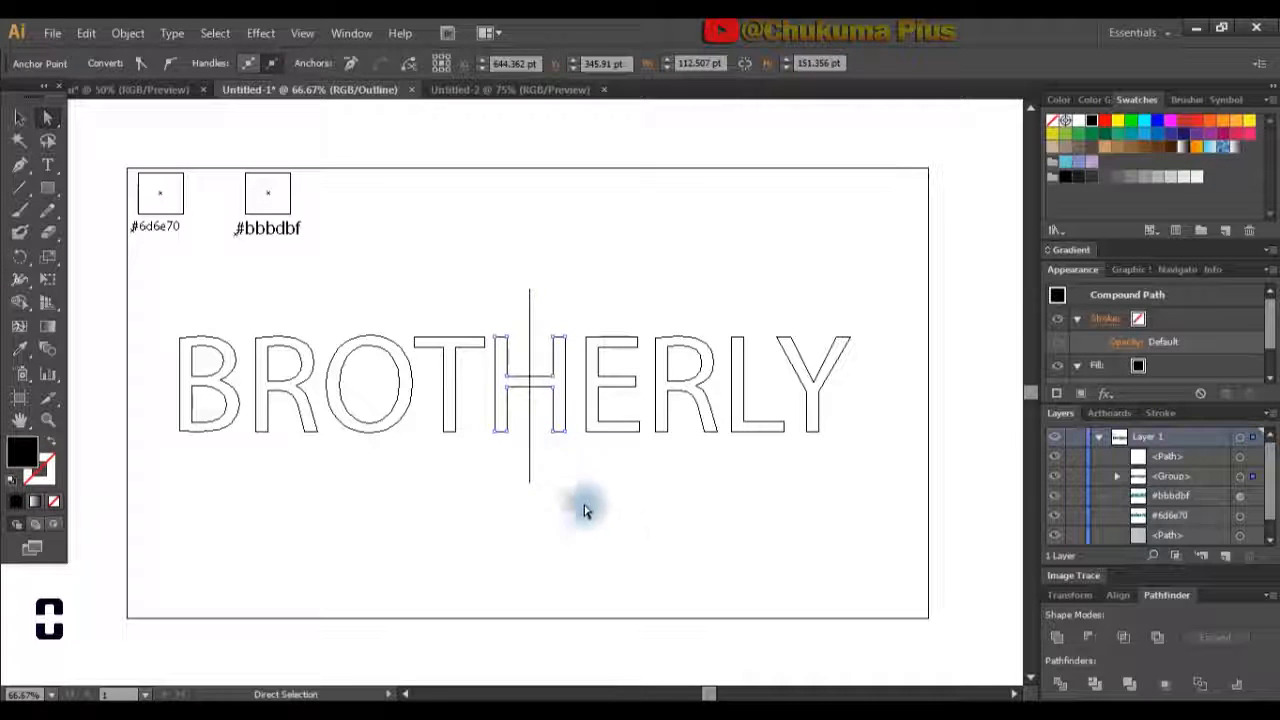
left_click(530, 486, "shift")
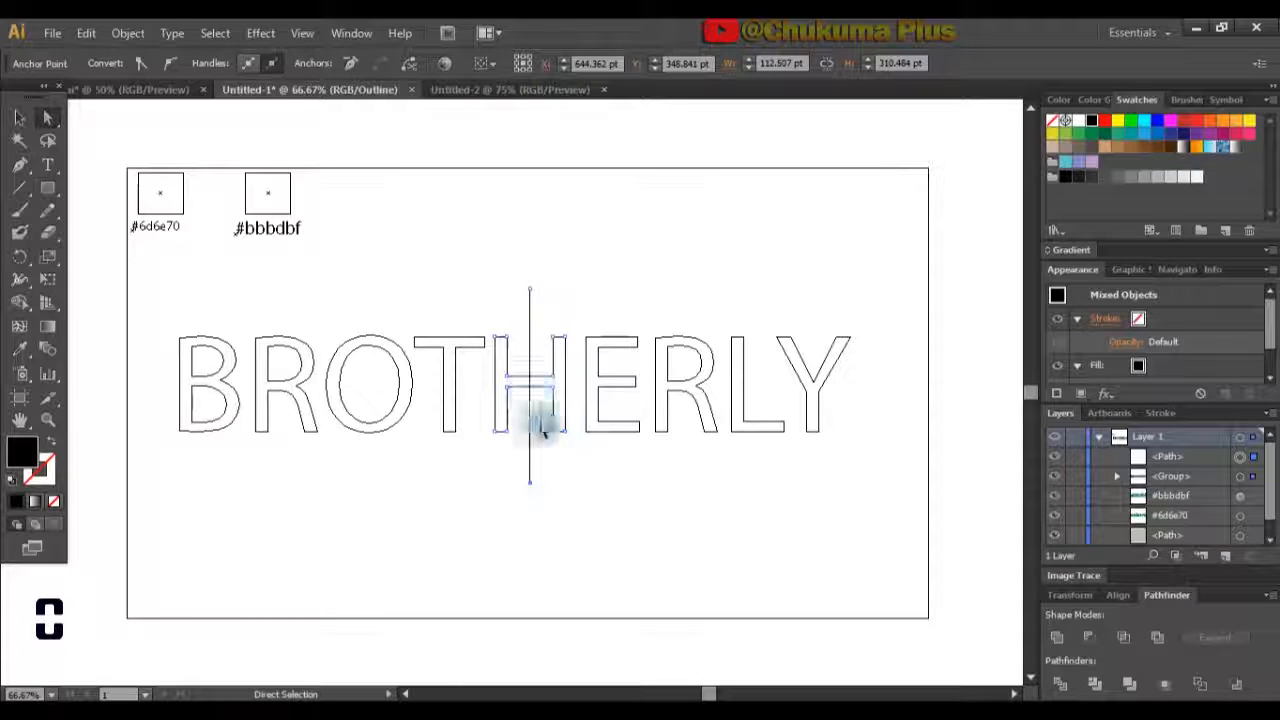
left_click(1062, 688)
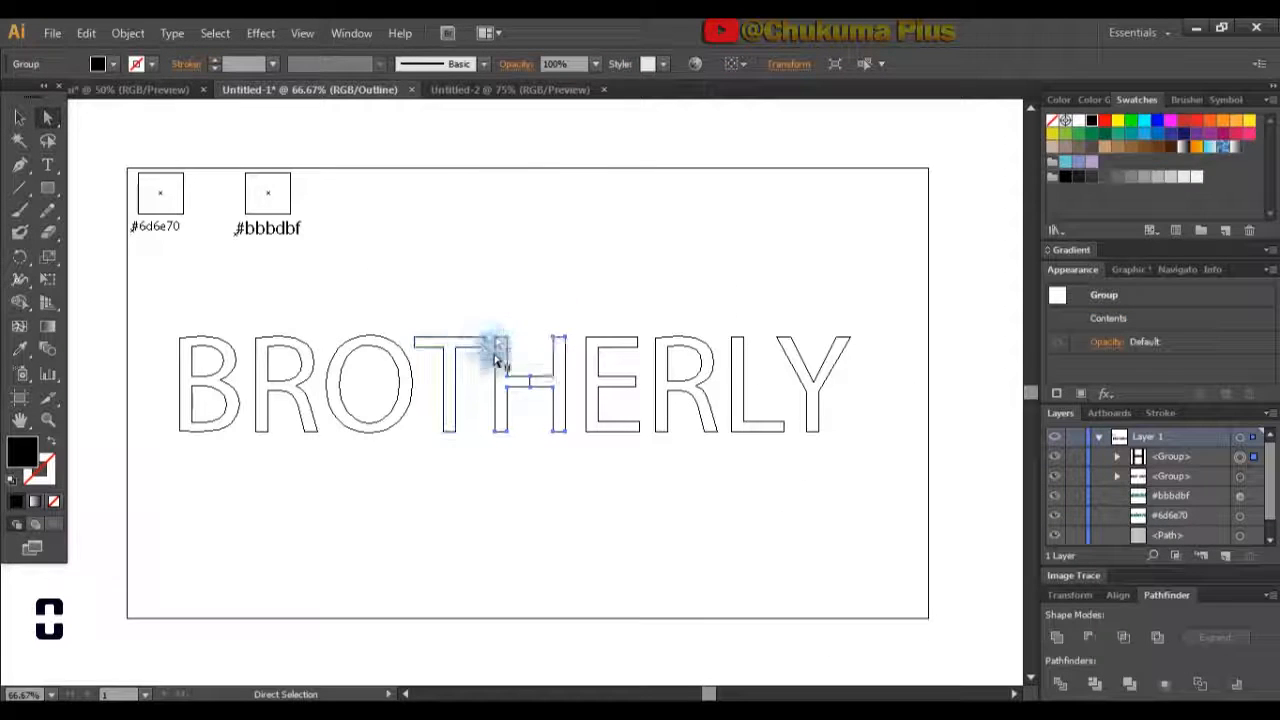
left_click(500, 430)
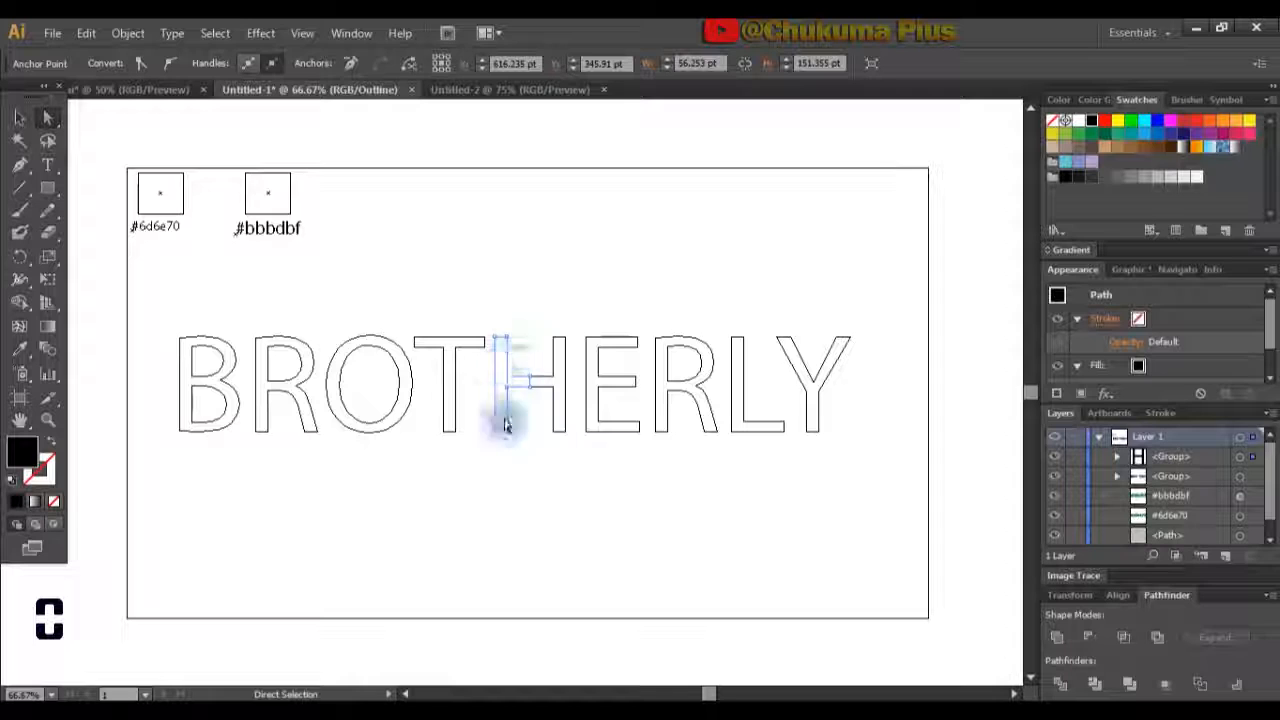
left_click(558, 410)
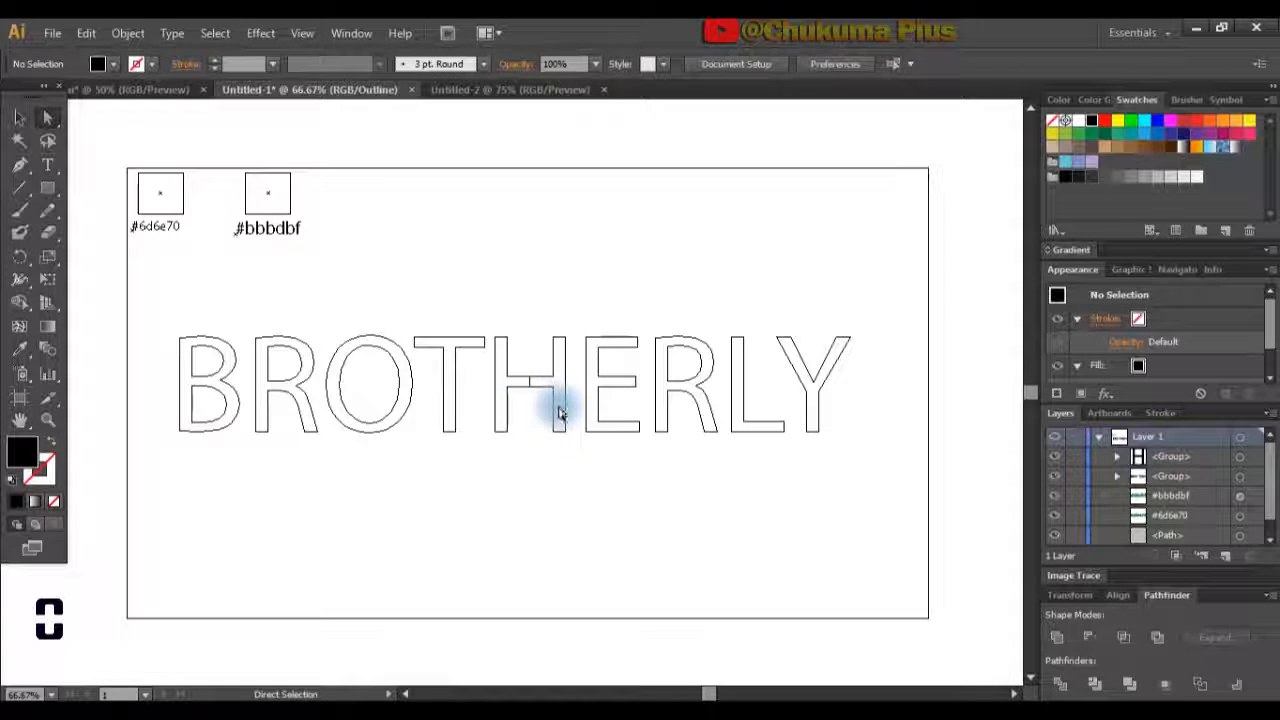
left_click(560, 432)
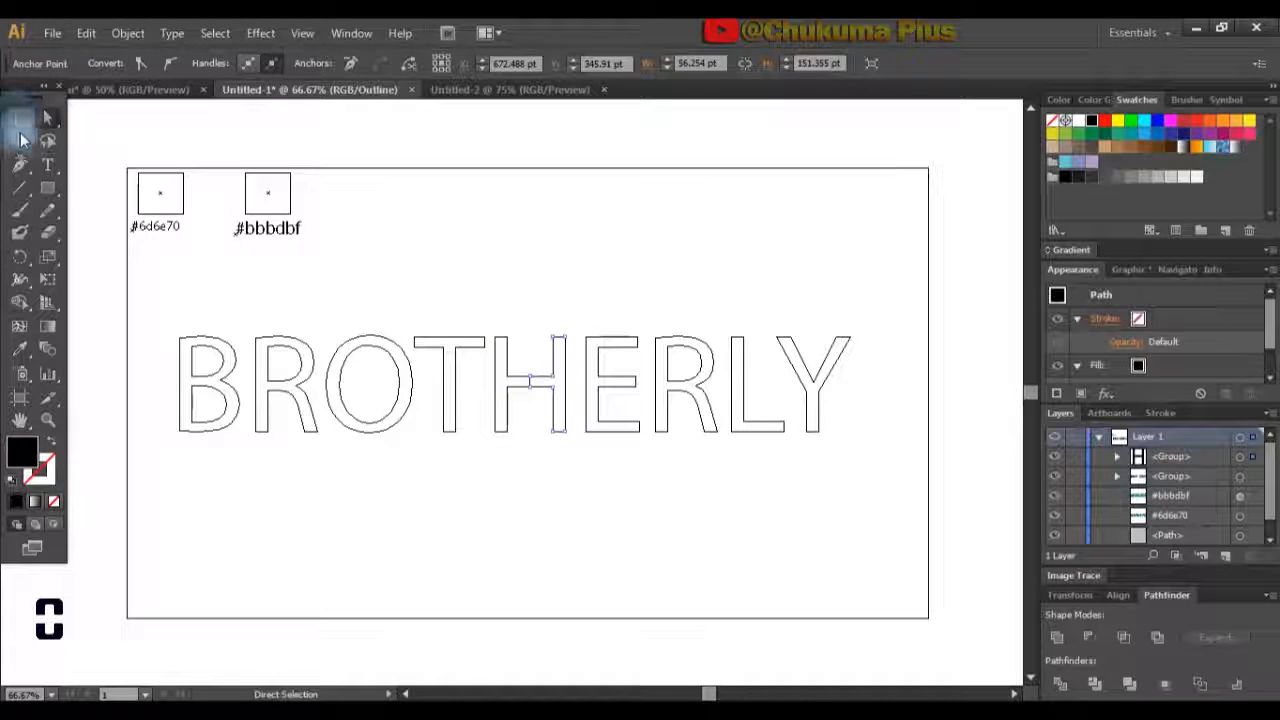
Draw a rectangle enclosing the whole word, then move it below the lettering in preview mode.
left_click(47, 187)
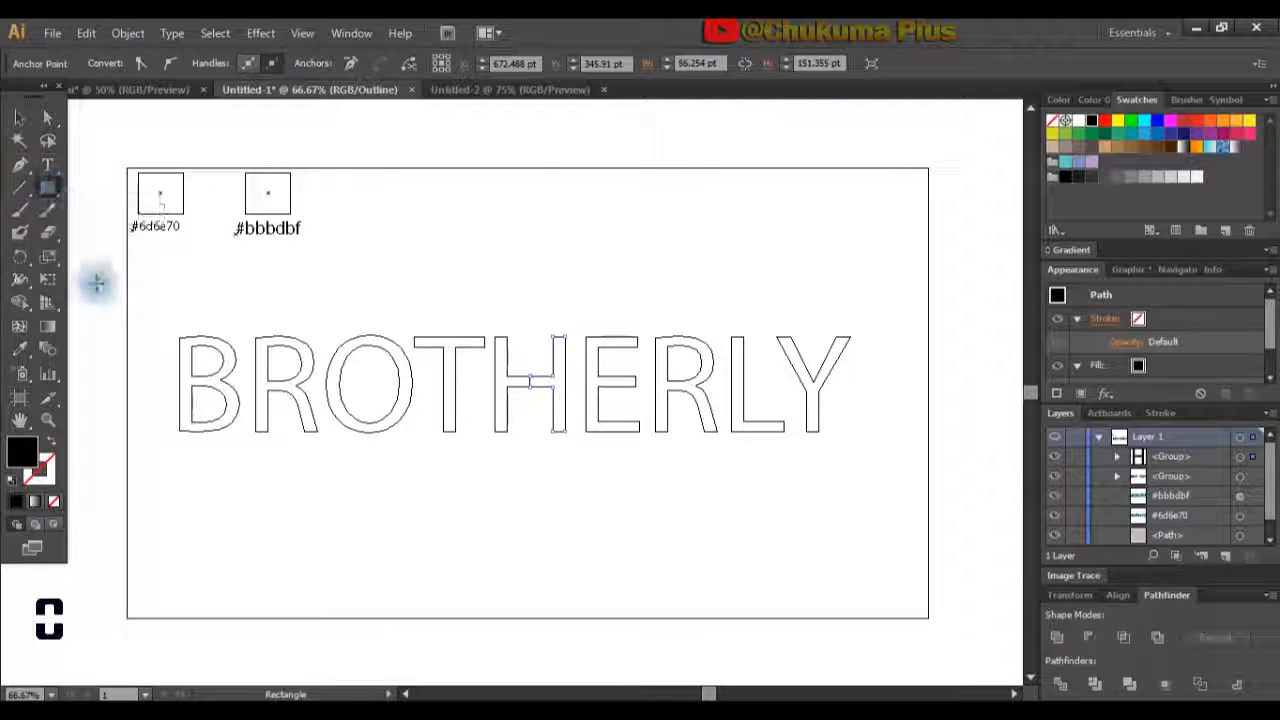
left_click_drag(160, 318, 873, 473)
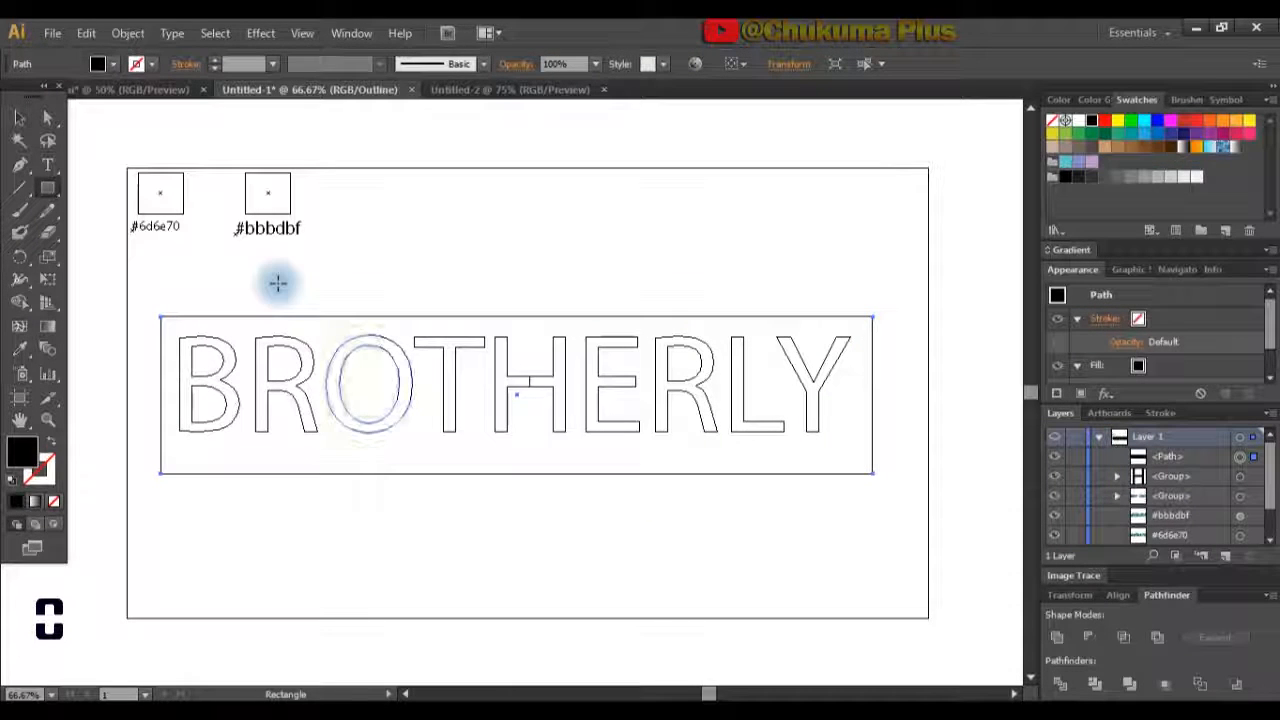
key("ctrl+y")
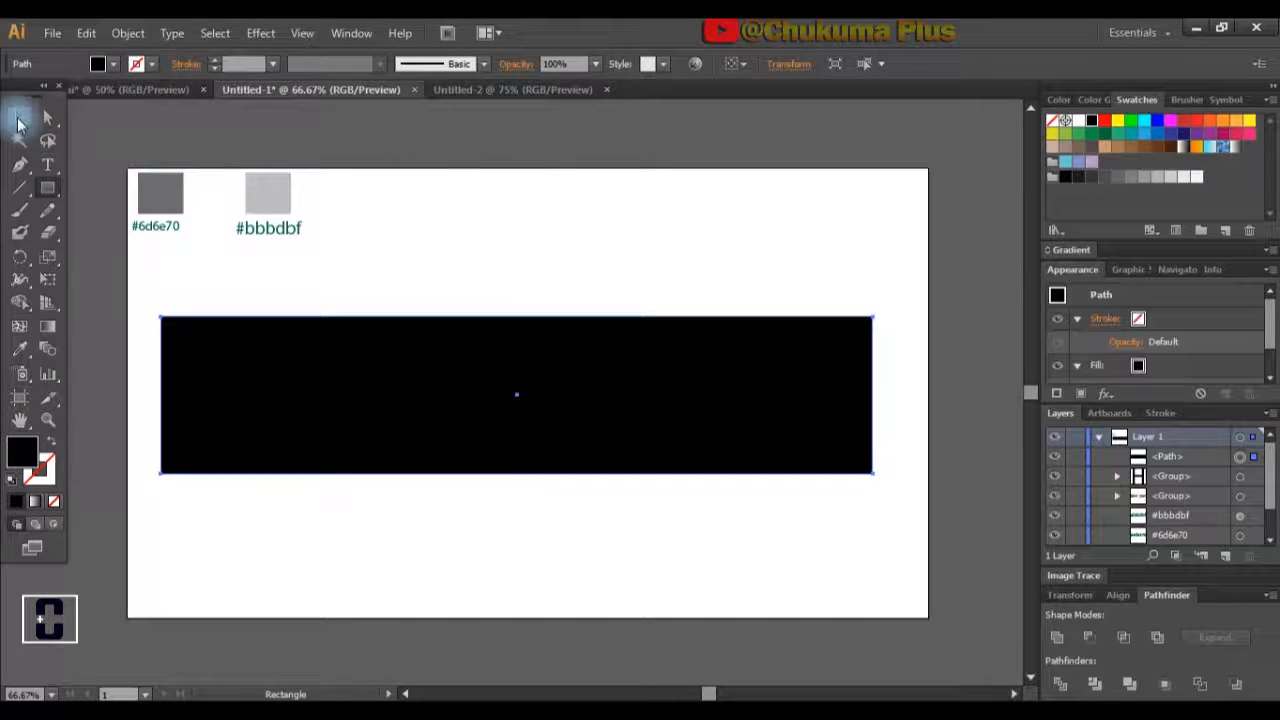
left_click(19, 119)
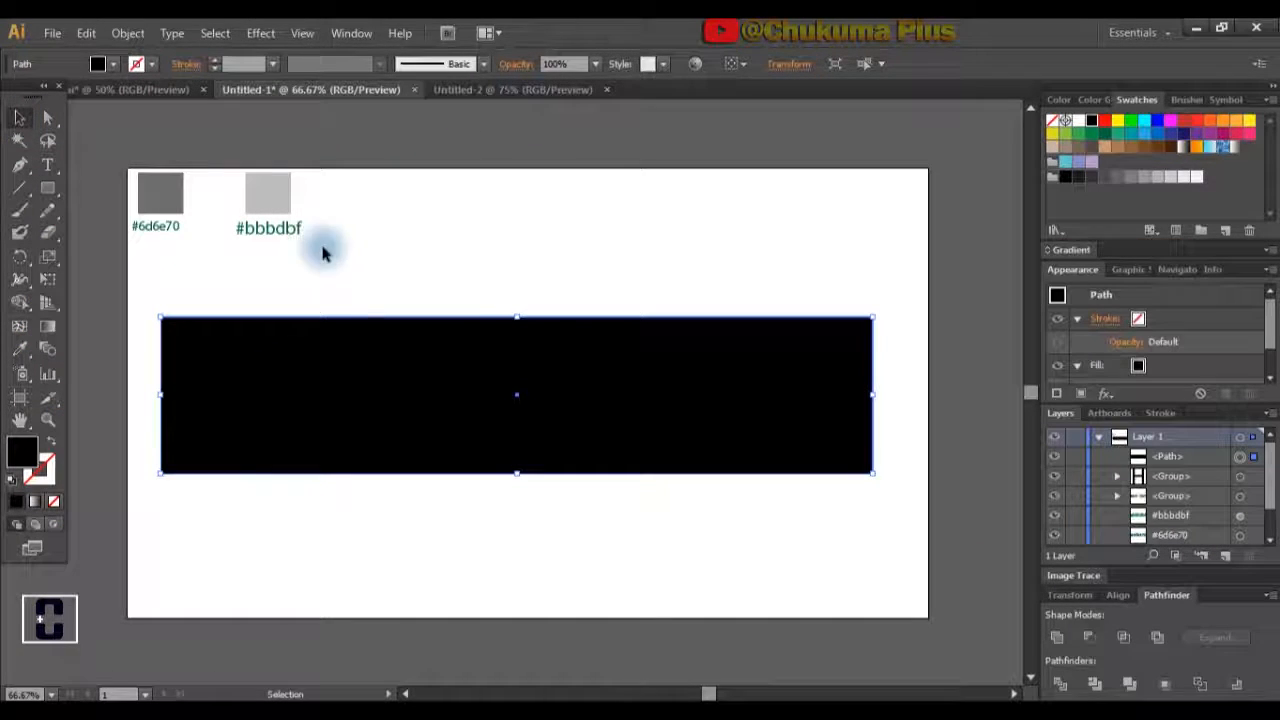
left_click_drag(481, 394, 480, 580)
left_click(450, 398)
left_click(500, 384)
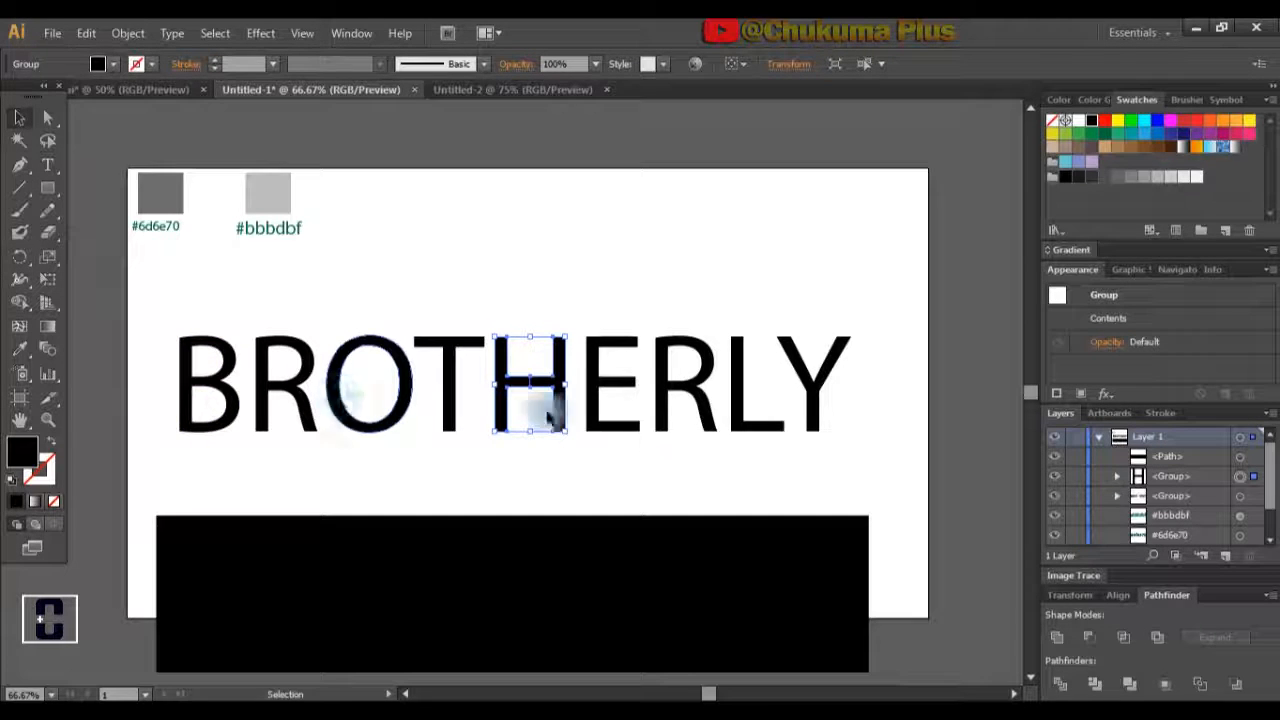
left_click(661, 289)
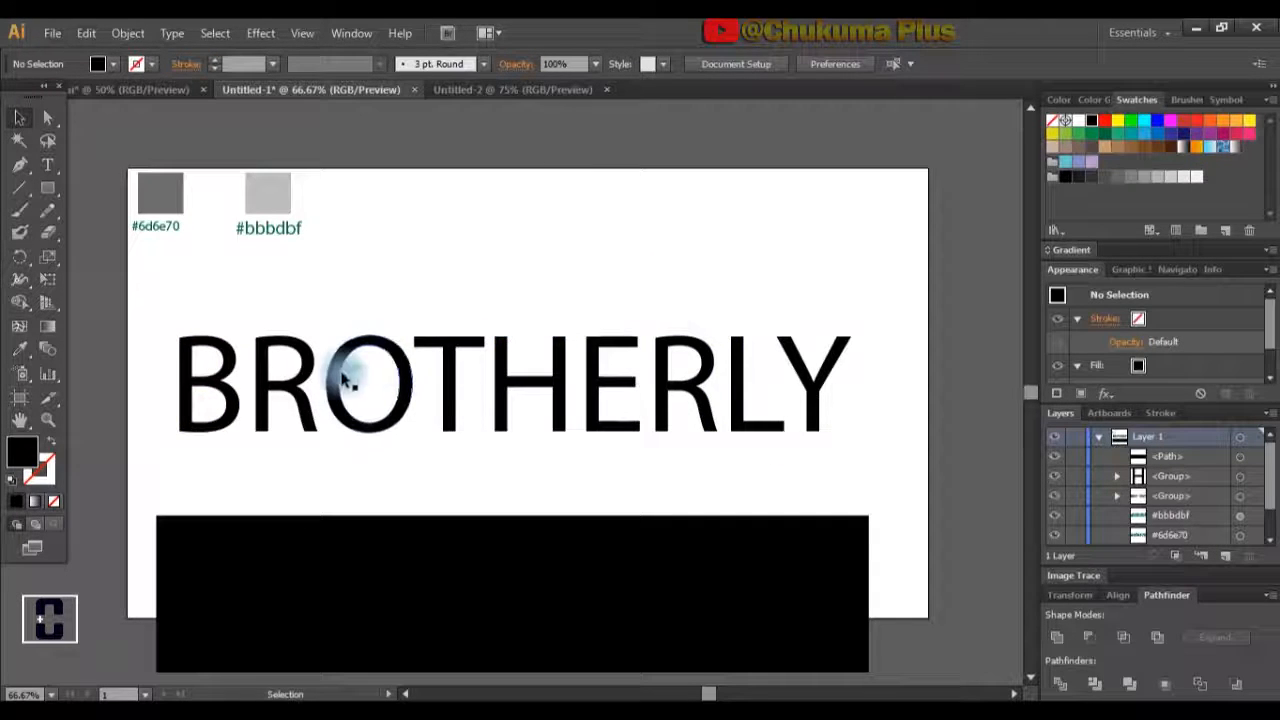
left_click(268, 395)
Fill the letters B, R, O, T and the light-side half of the H with the #bbbdbf sample grey.
left_click(48, 120)
left_click(270, 297)
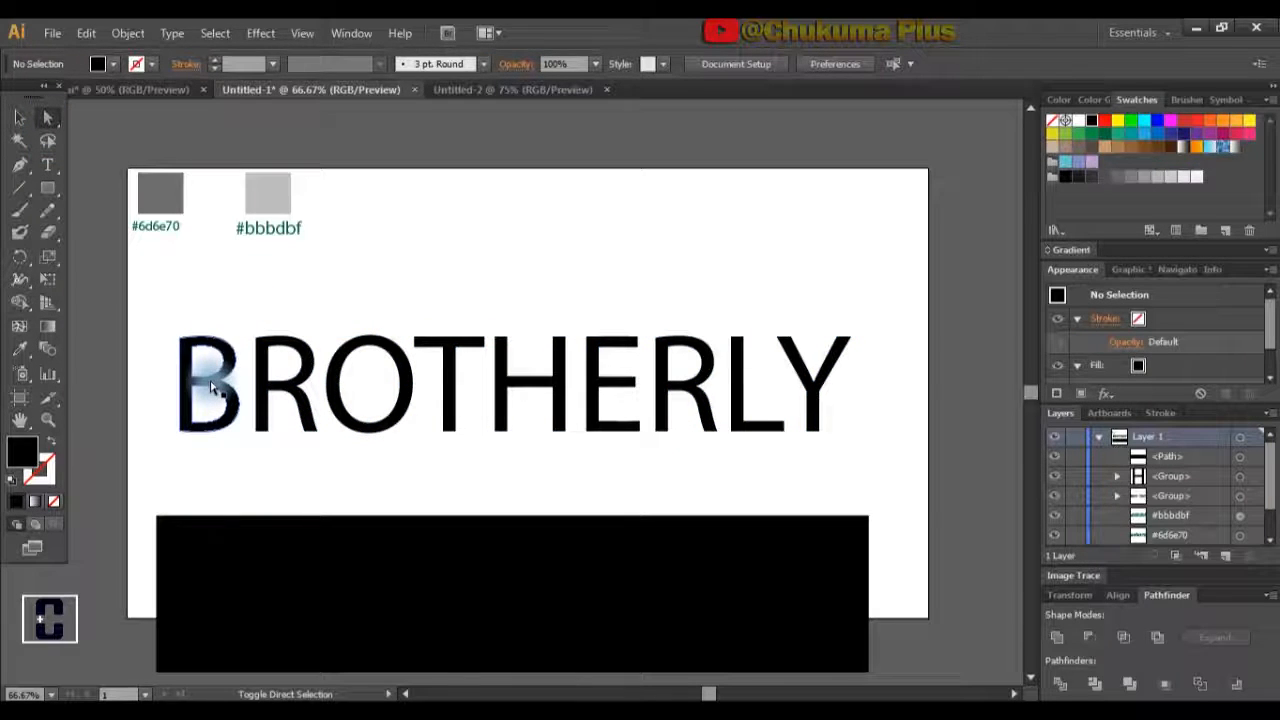
left_click(210, 388)
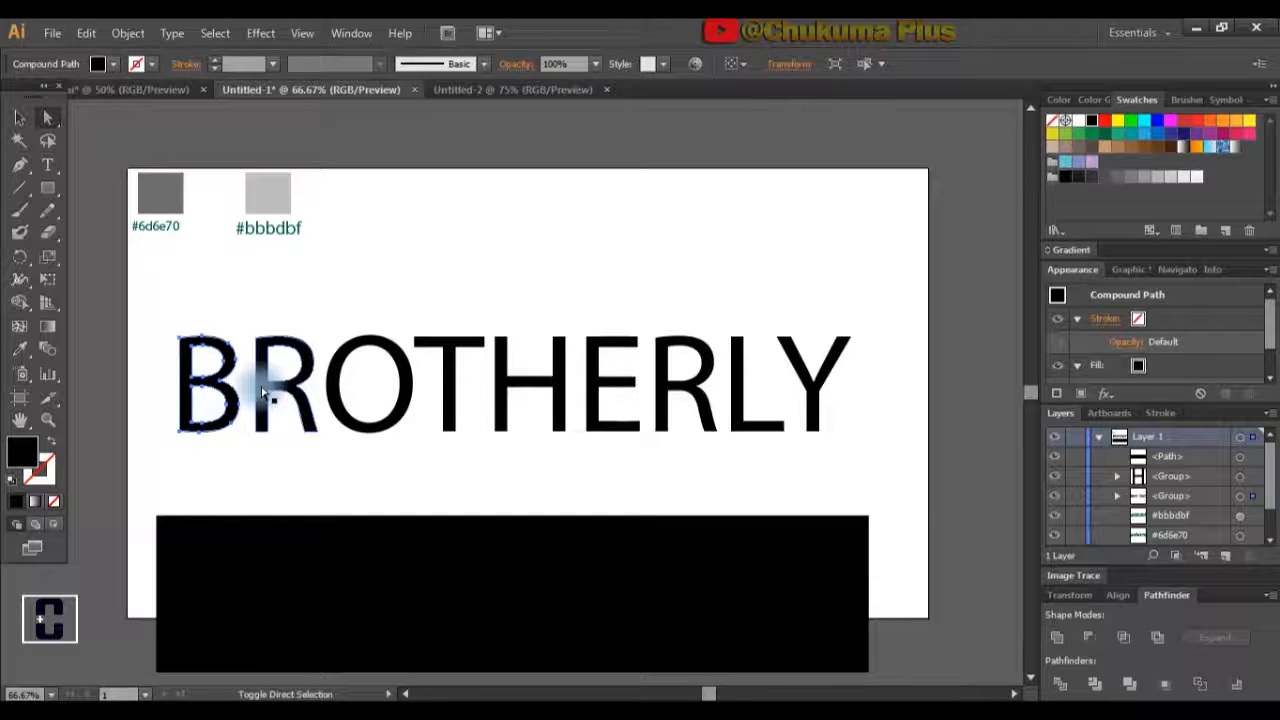
left_click(335, 390, "shift")
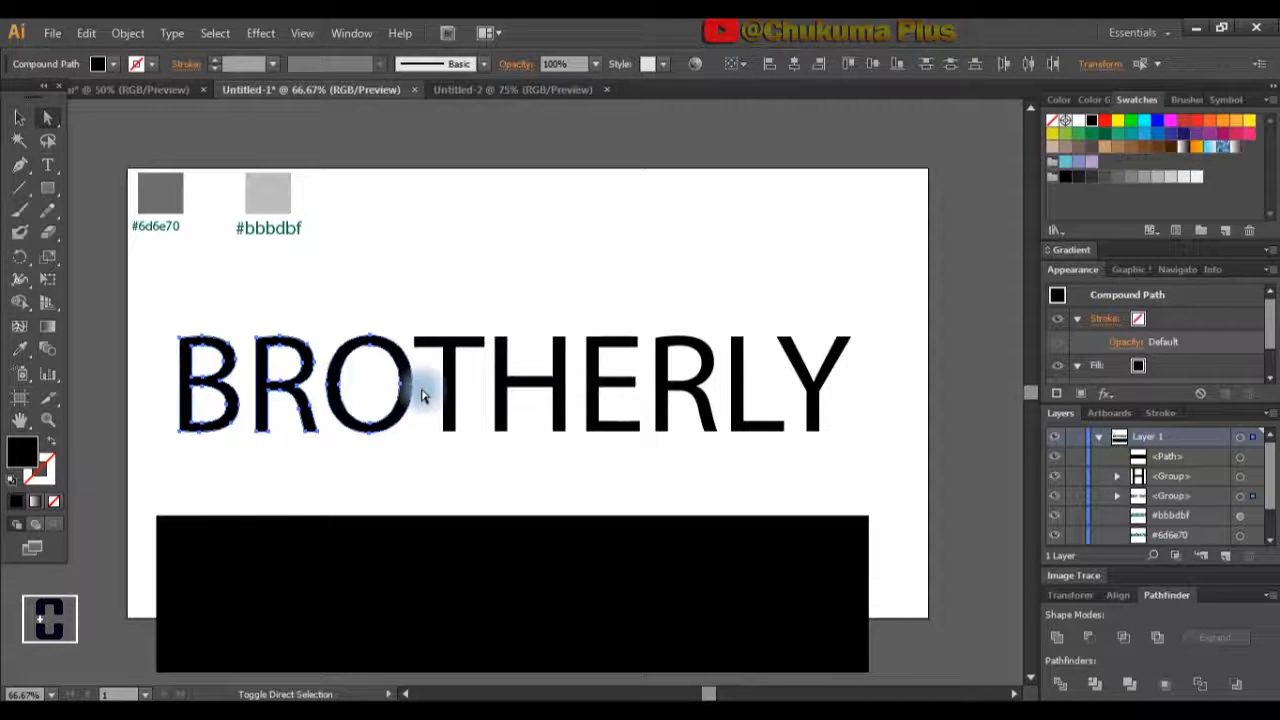
left_click(448, 403, "shift")
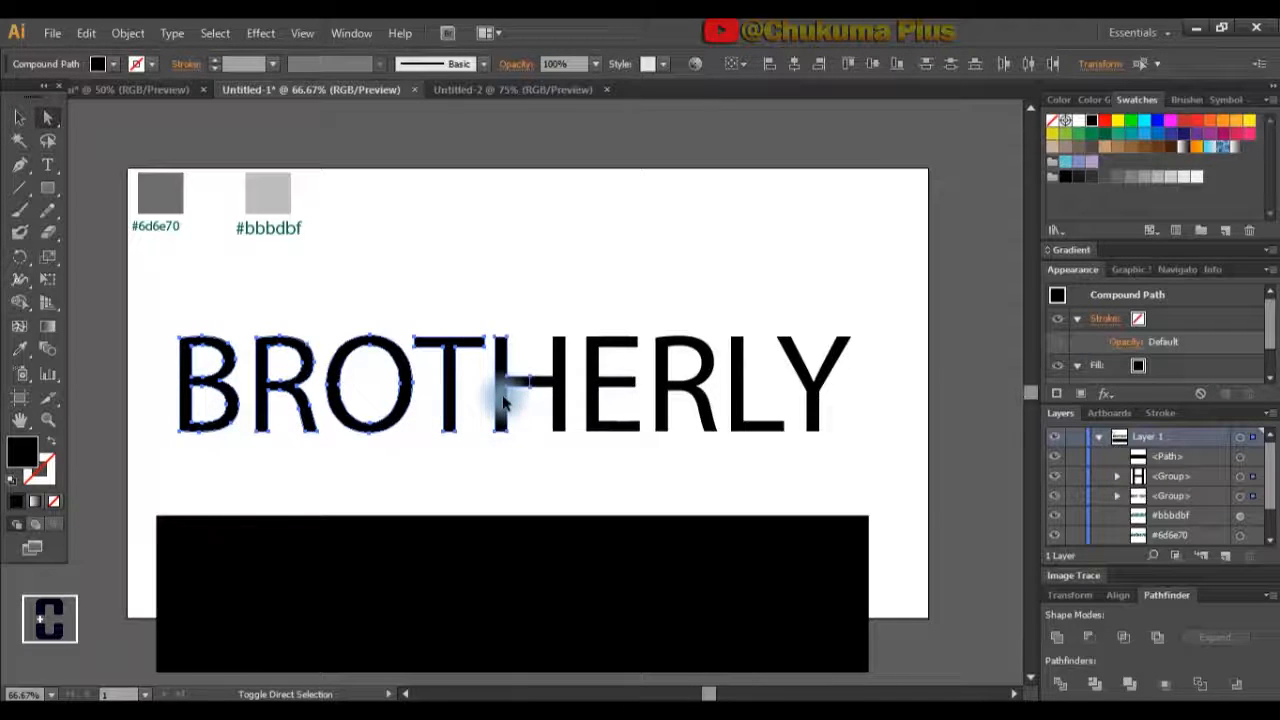
left_click(503, 400, "shift")
left_click(19, 348)
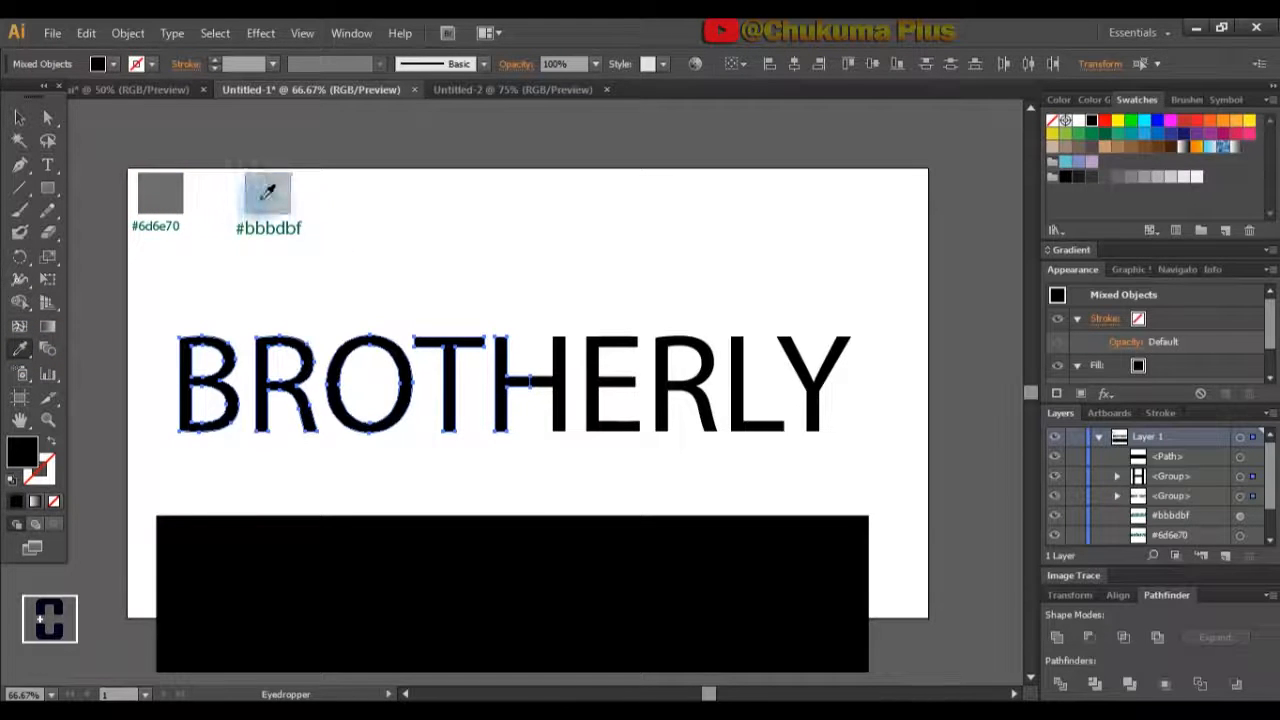
left_click(268, 192)
left_click(37, 119)
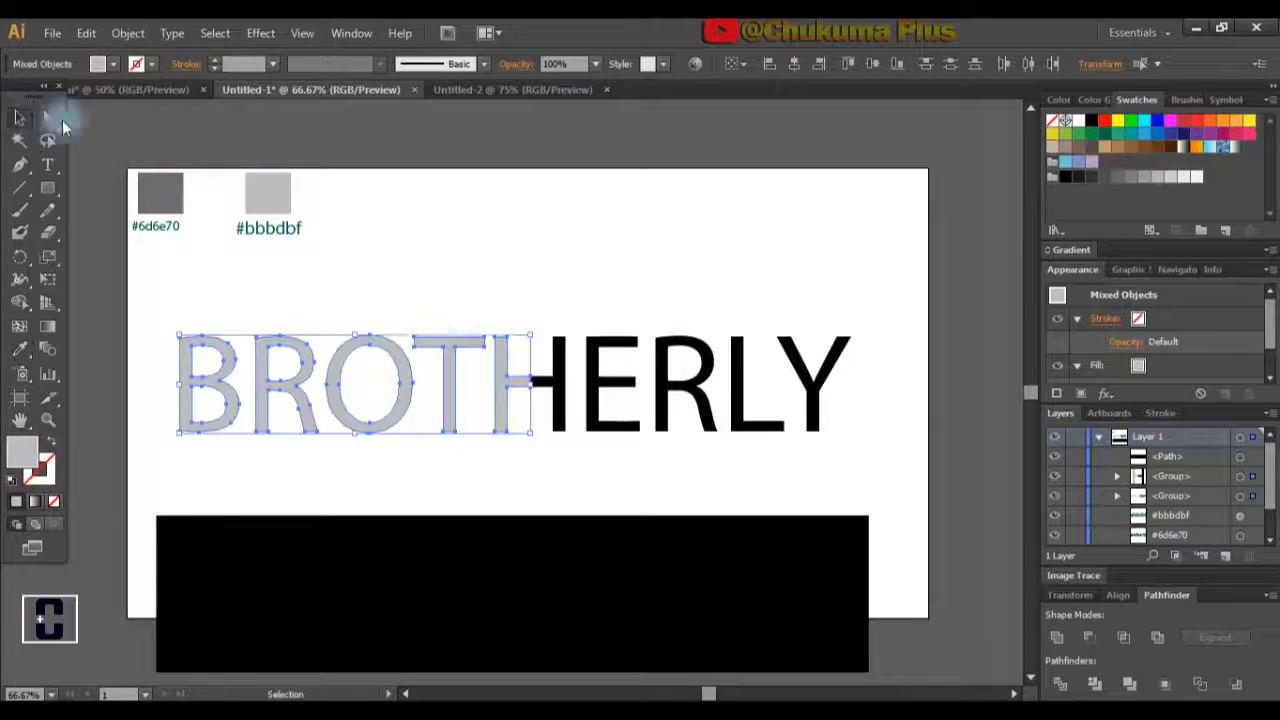
left_click(558, 393, "shift")
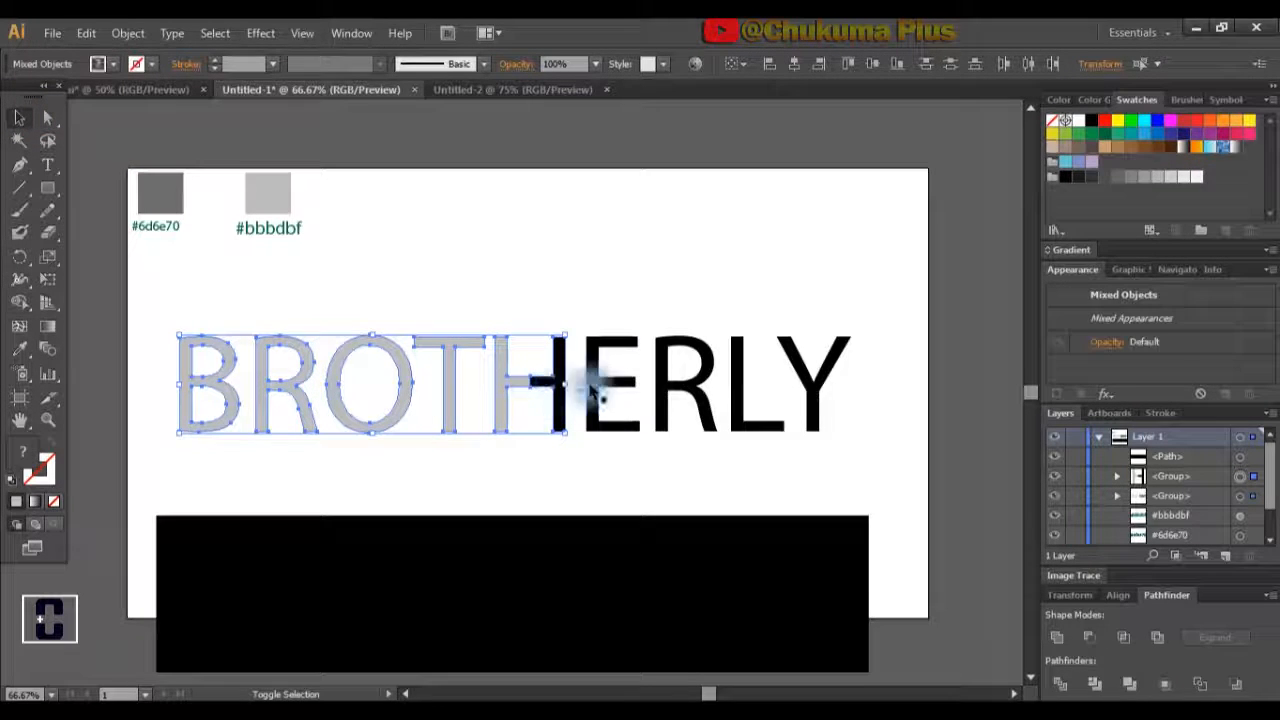
left_click(551, 300)
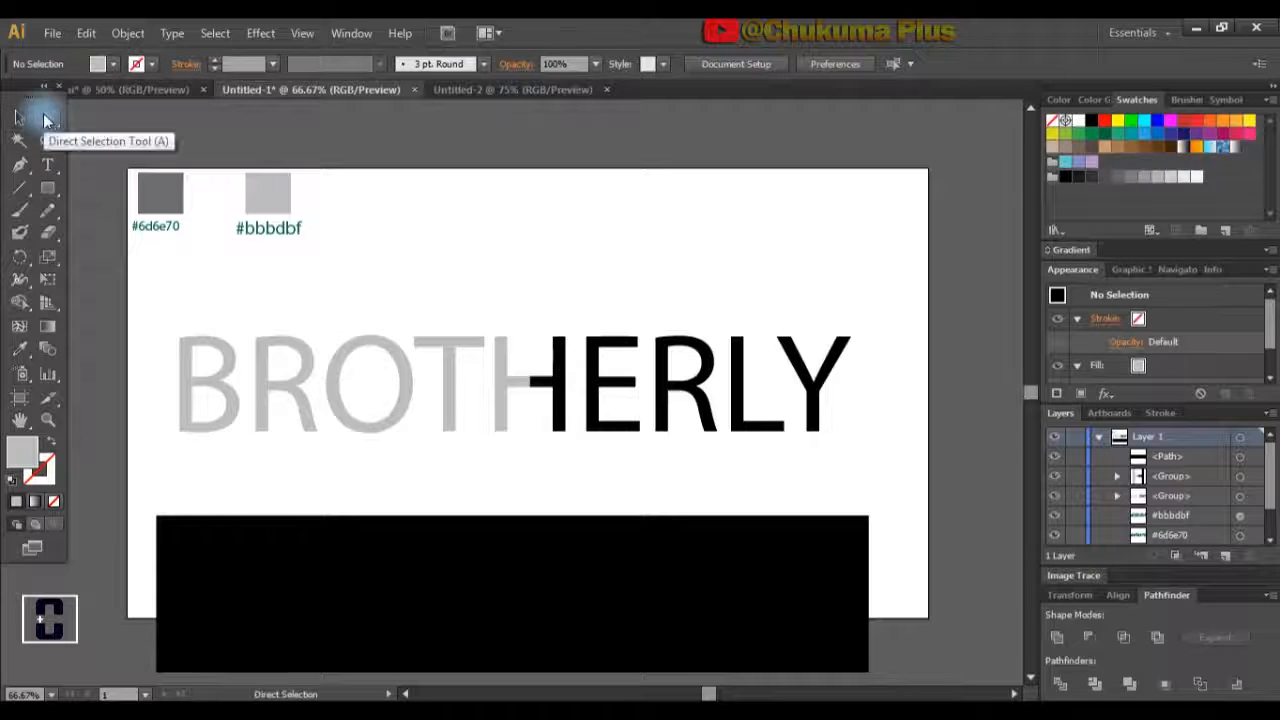
Fill the remaining black half of the H and the letters E, R, L, Y with the #6d6e70 sample grey.
left_click(549, 382)
left_click(605, 382, "shift")
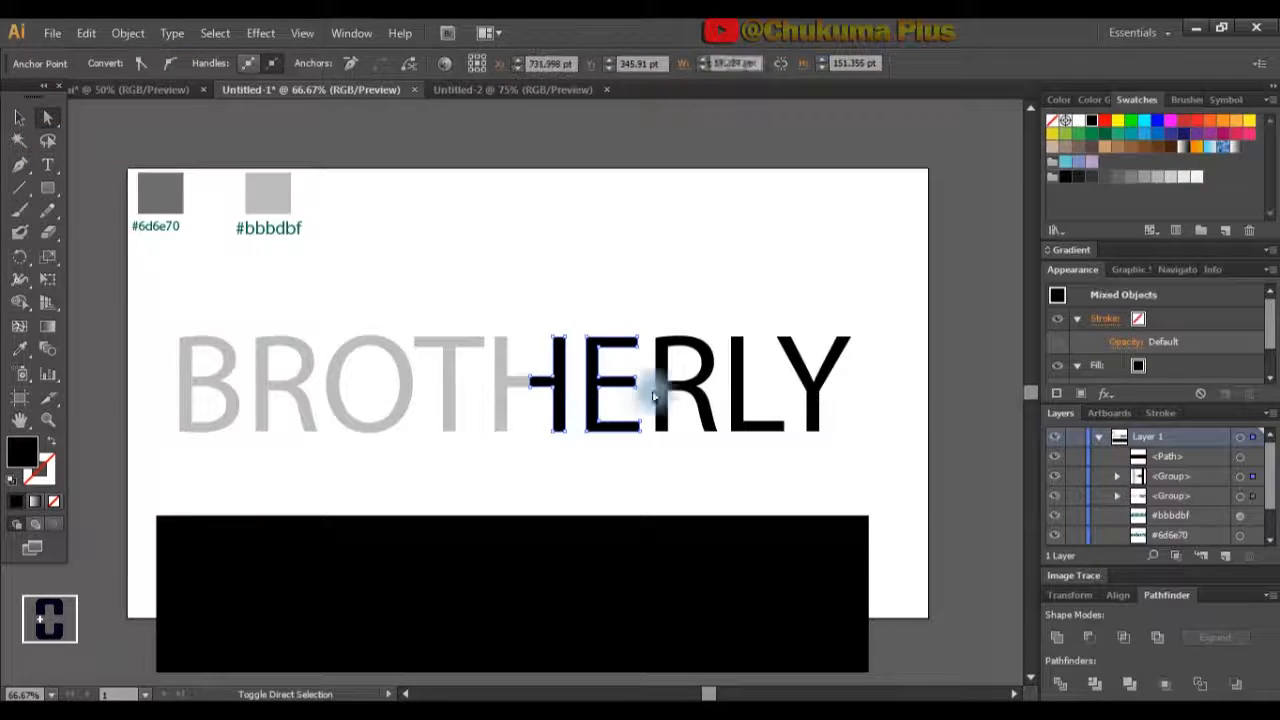
left_click(668, 398, "shift")
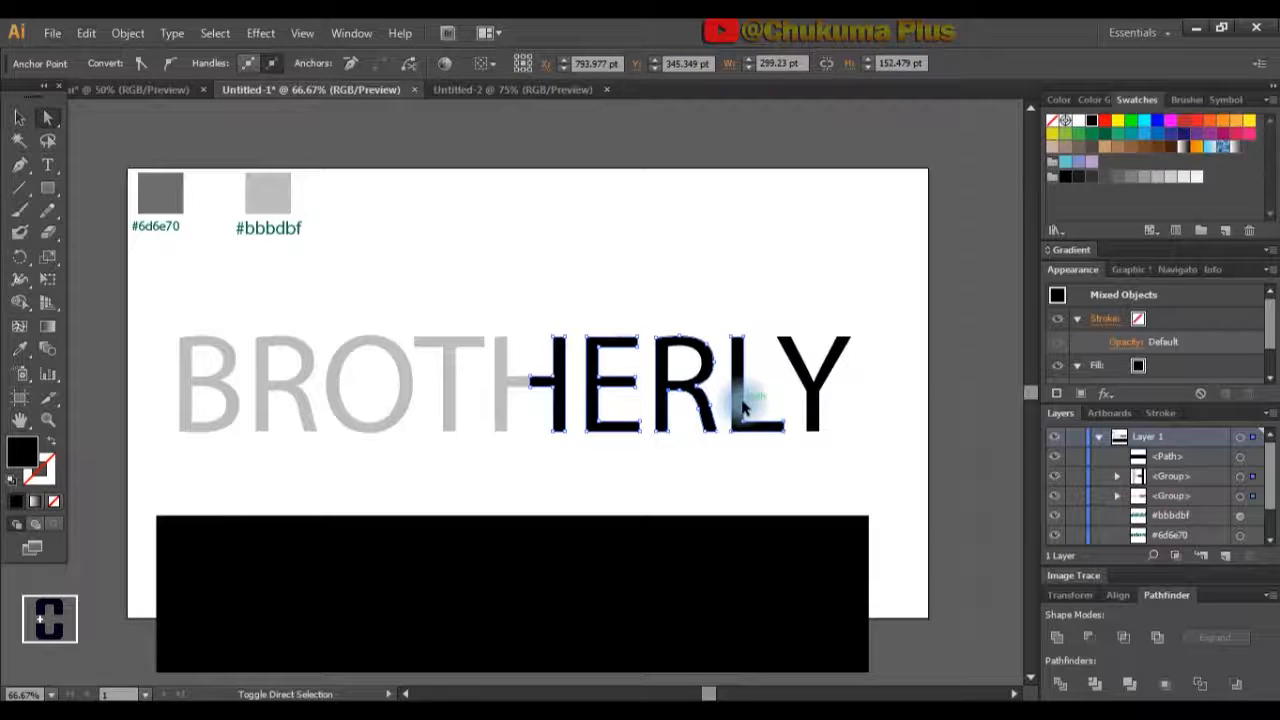
left_click(818, 413, "shift")
left_click(818, 422, "shift")
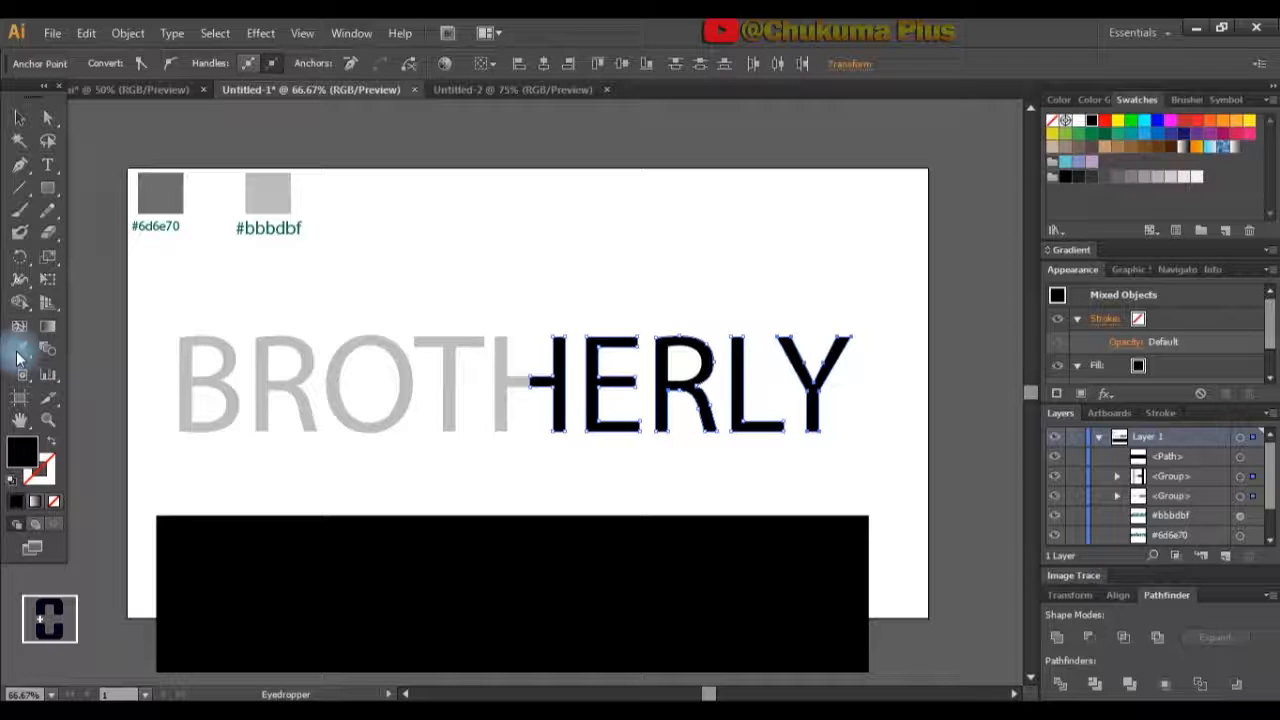
left_click(167, 196)
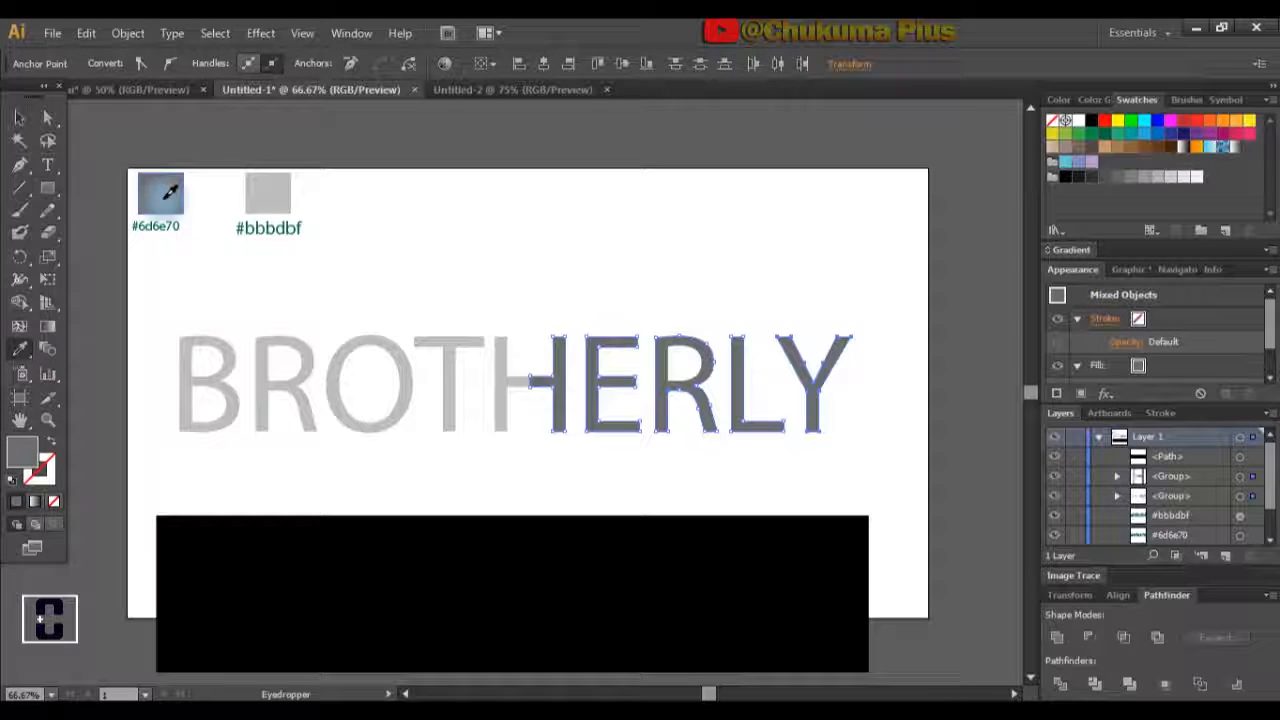
left_click(47, 118)
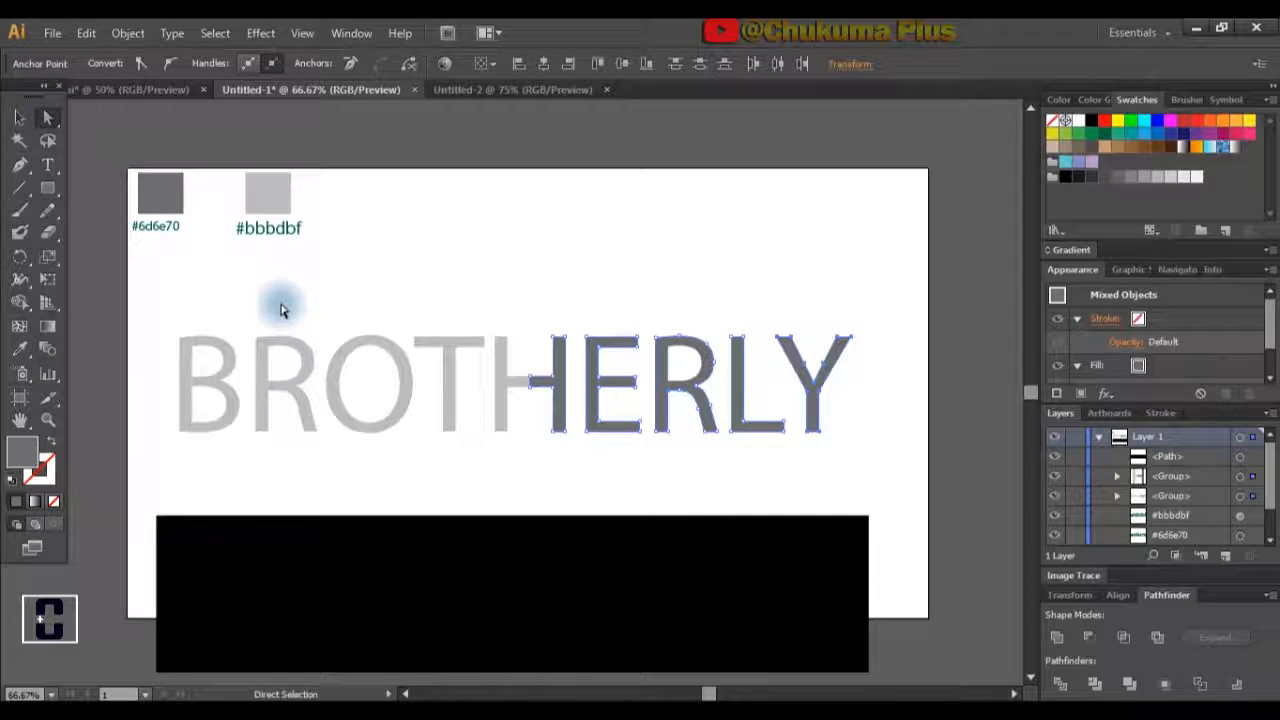
left_click(437, 466)
Move the black rectangle over the lettering to try its coverage, then move it back directly below the word.
left_click_drag(500, 580, 515, 371)
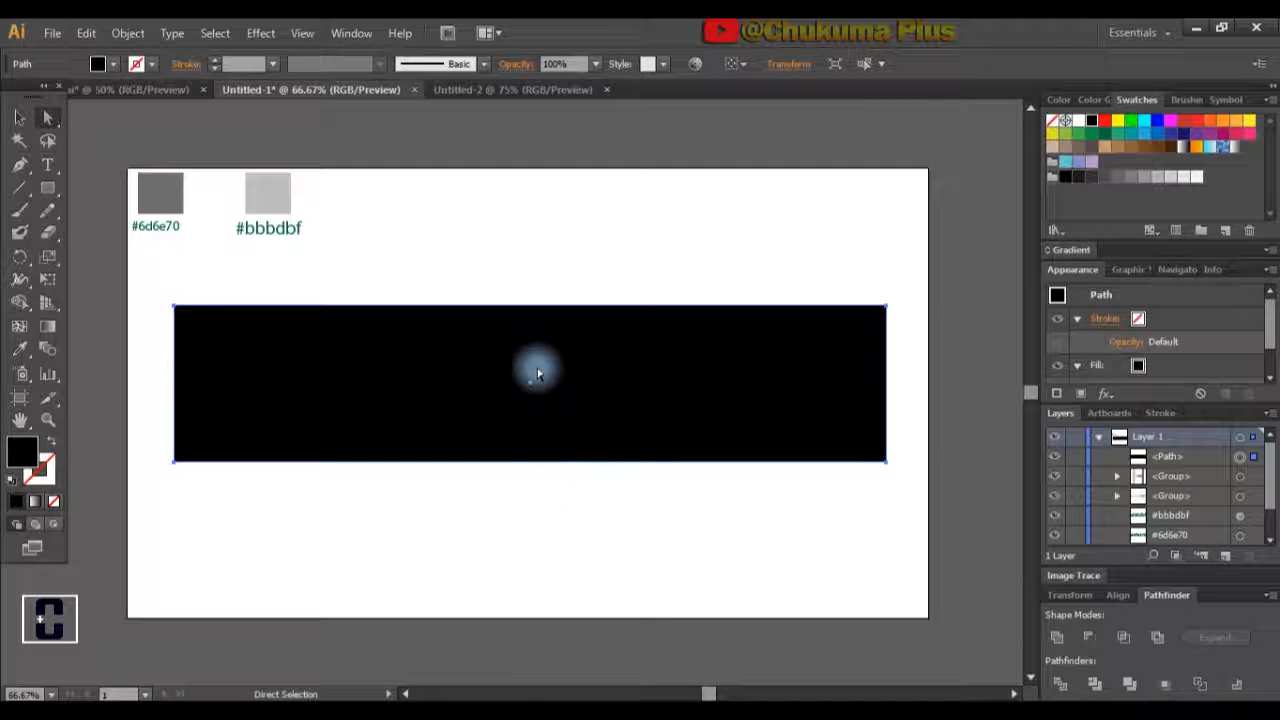
left_click_drag(545, 430, 537, 585)
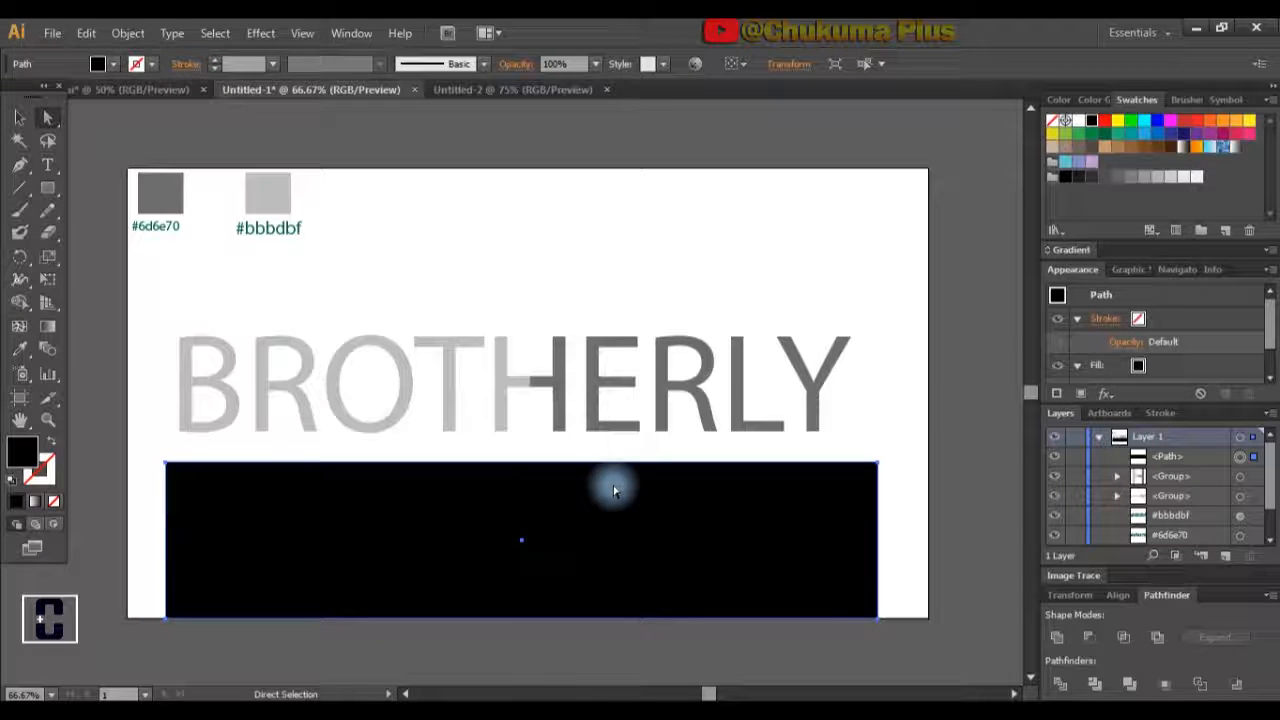
left_click(558, 425)
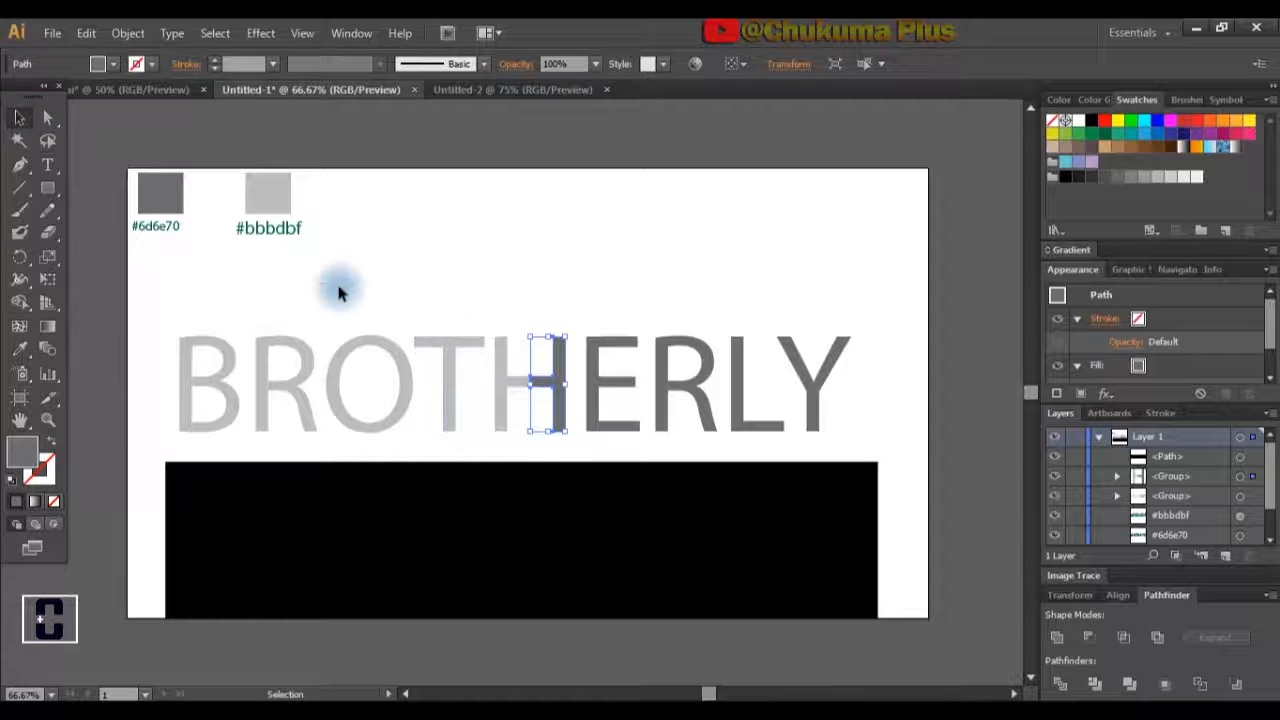
Move the lettering and the split H up in line with each other, then bring the black rectangle up beneath them.
left_click(18, 118)
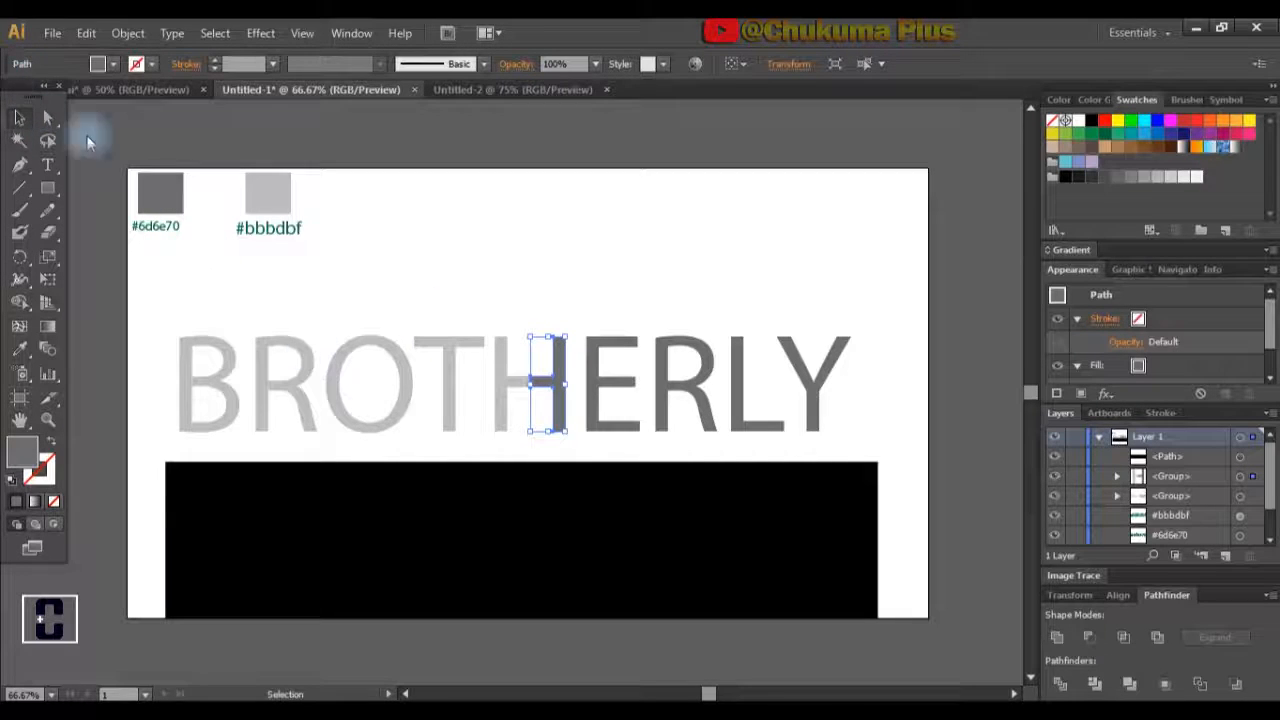
left_click(402, 385)
left_click_drag(455, 398, 455, 302)
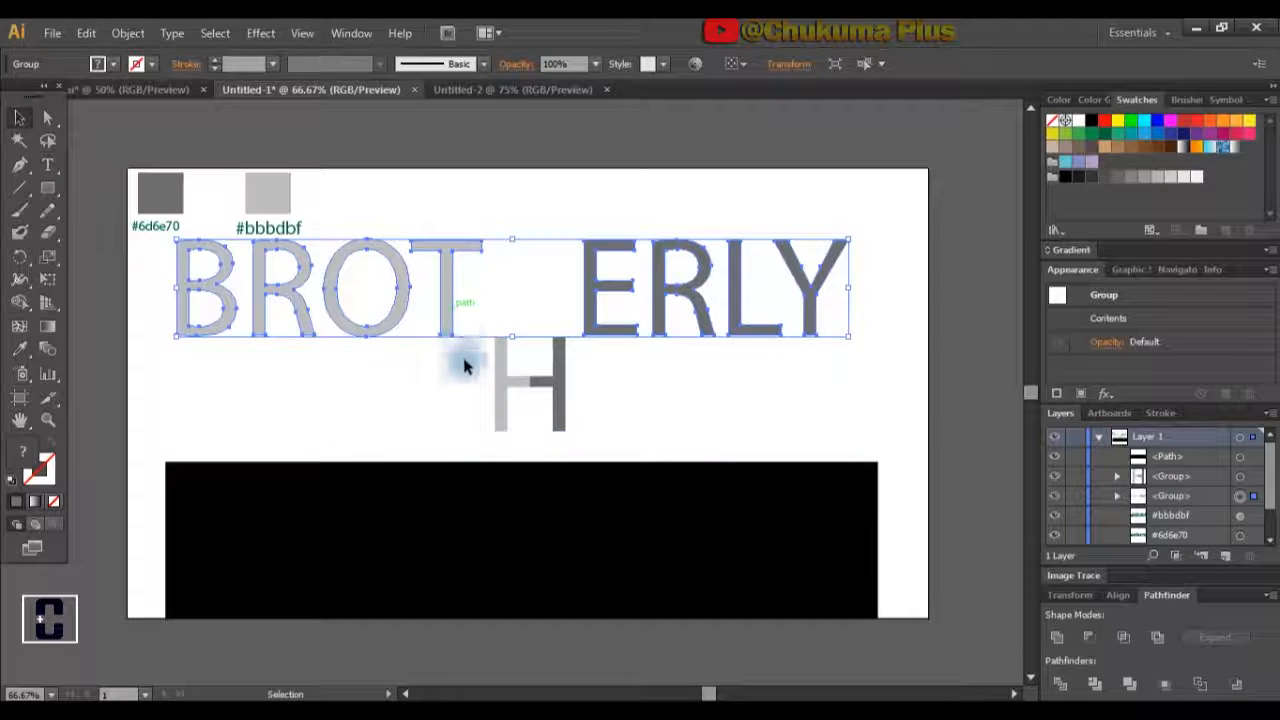
left_click_drag(500, 413, 497, 320)
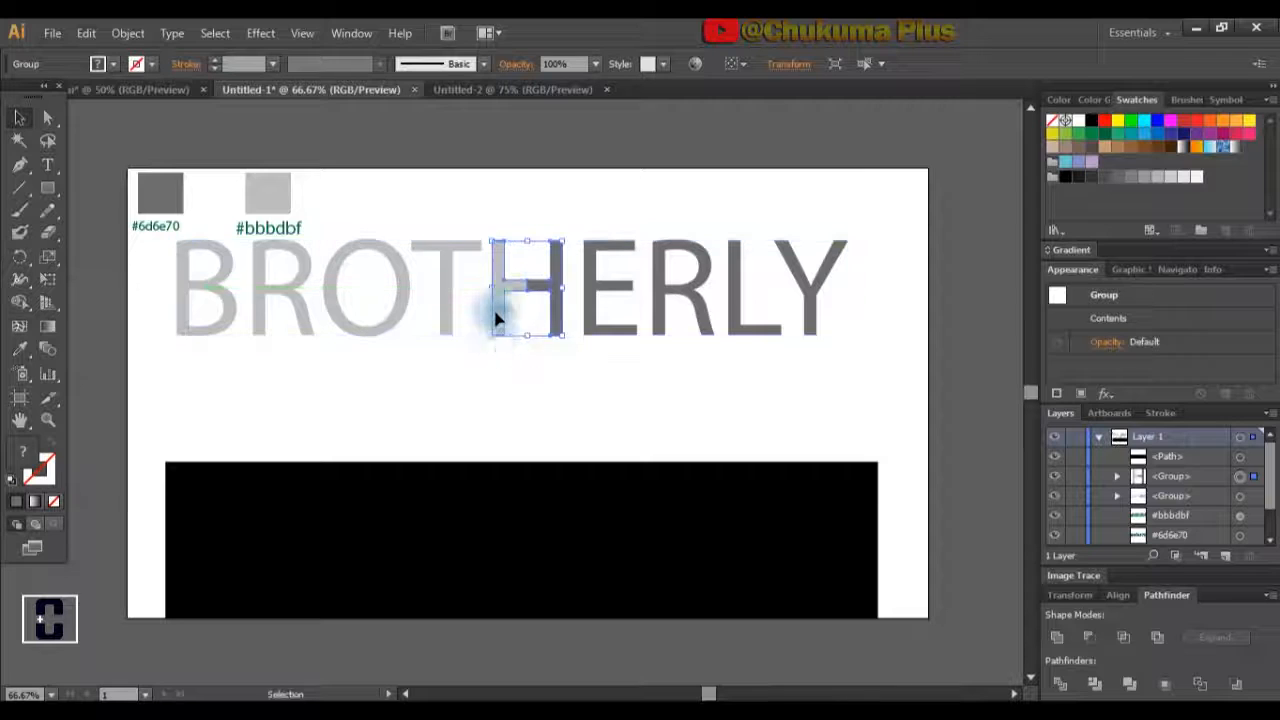
left_click(497, 400)
left_click_drag(547, 503, 549, 419)
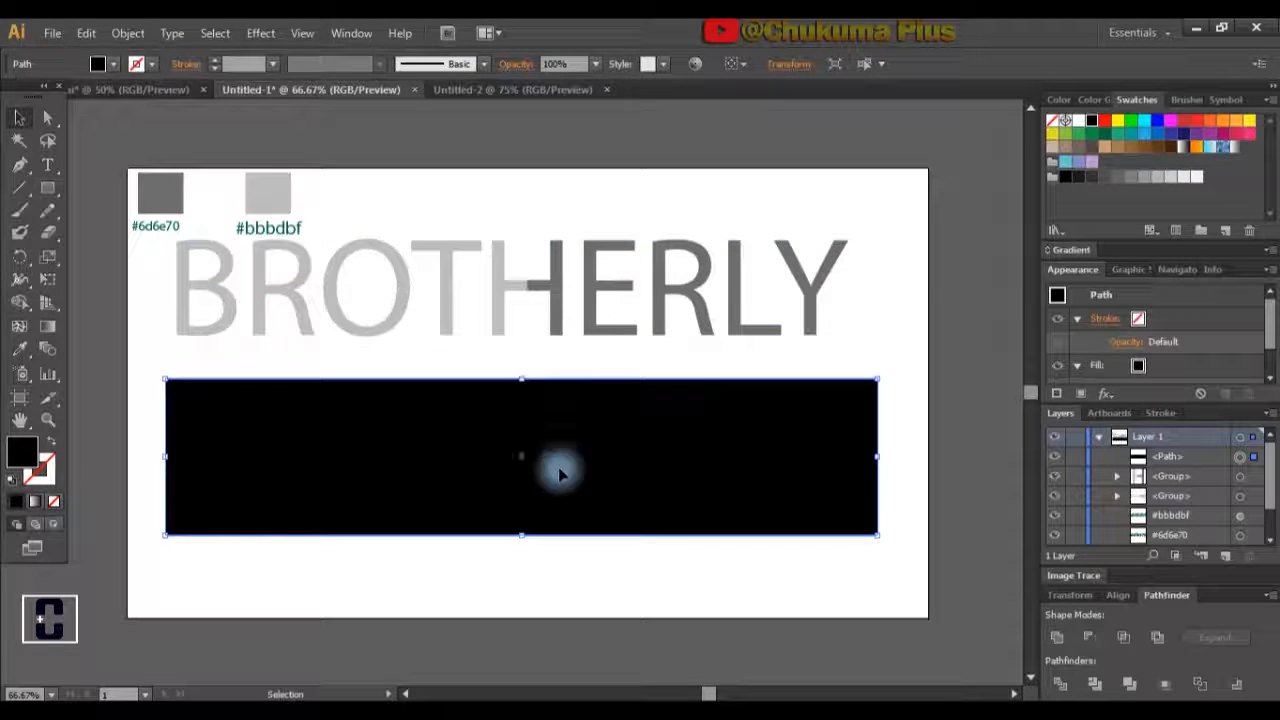
Draw a straight vertical Pen path through the centre of the black rectangle, extending above and below it.
left_click(20, 165)
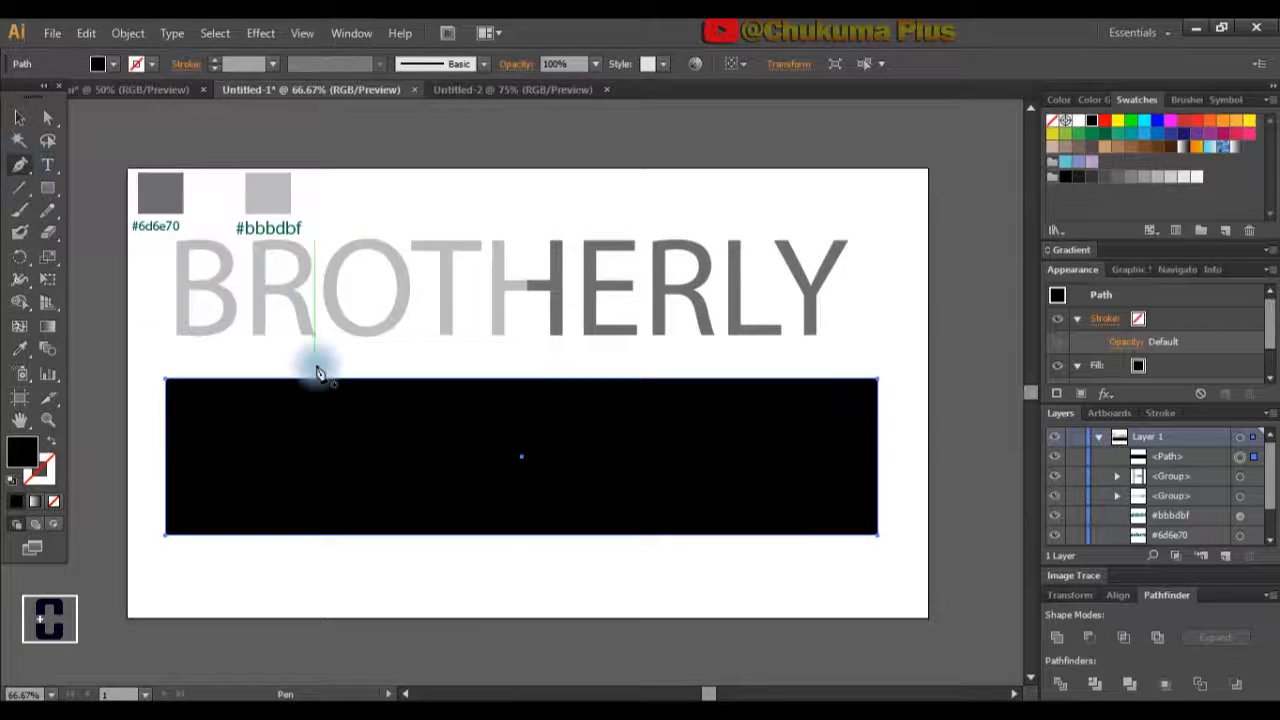
left_click(520, 355)
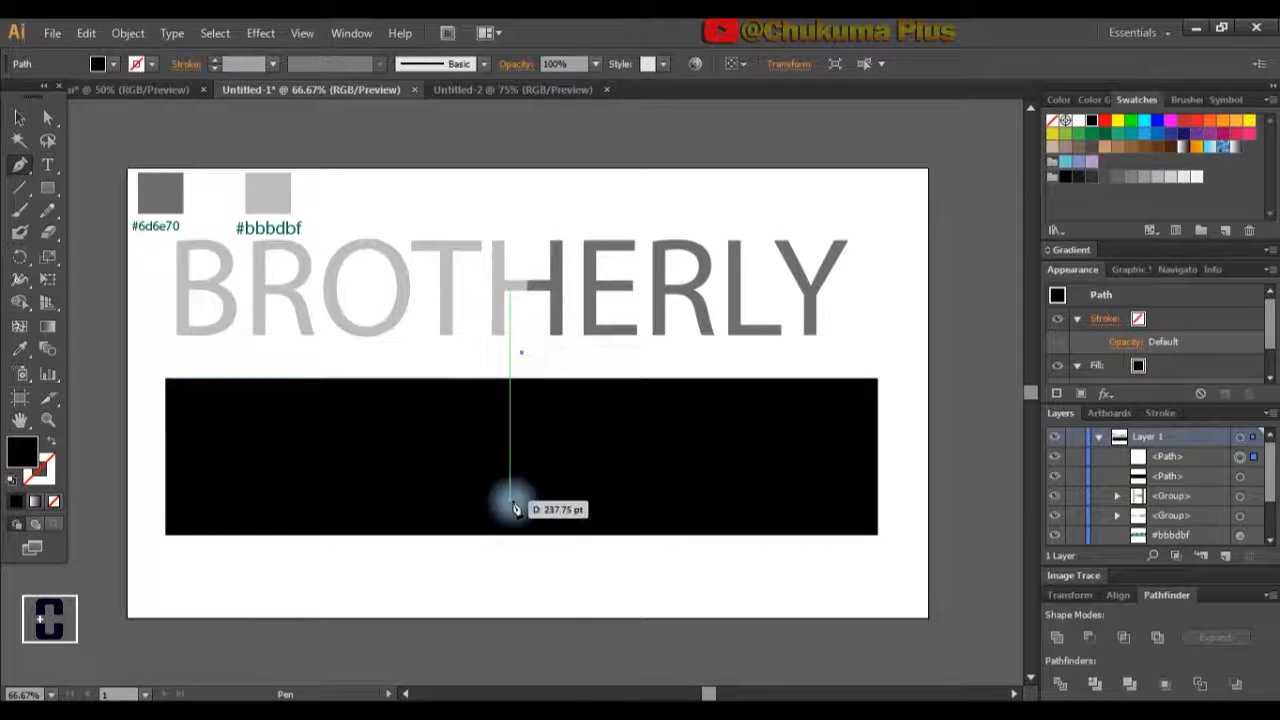
left_click(521, 592)
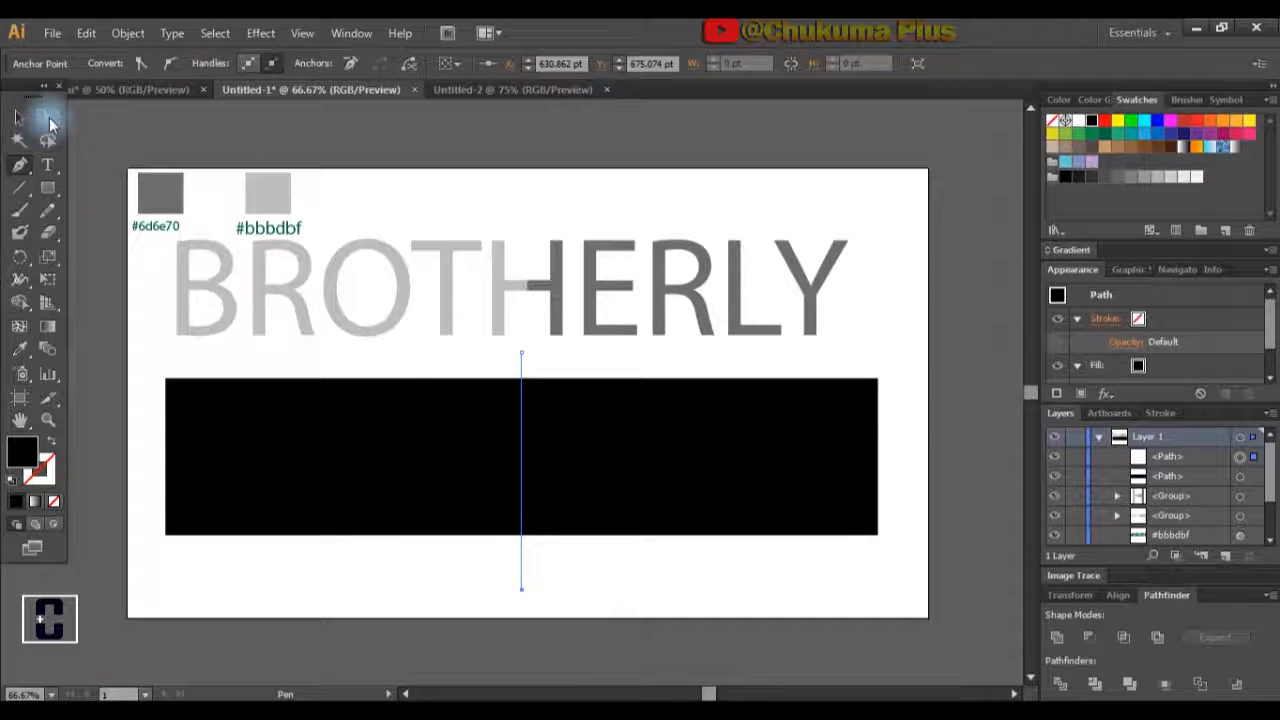
Divide the black rectangle into two halves along the vertical path with Pathfinder.
left_click(19, 117)
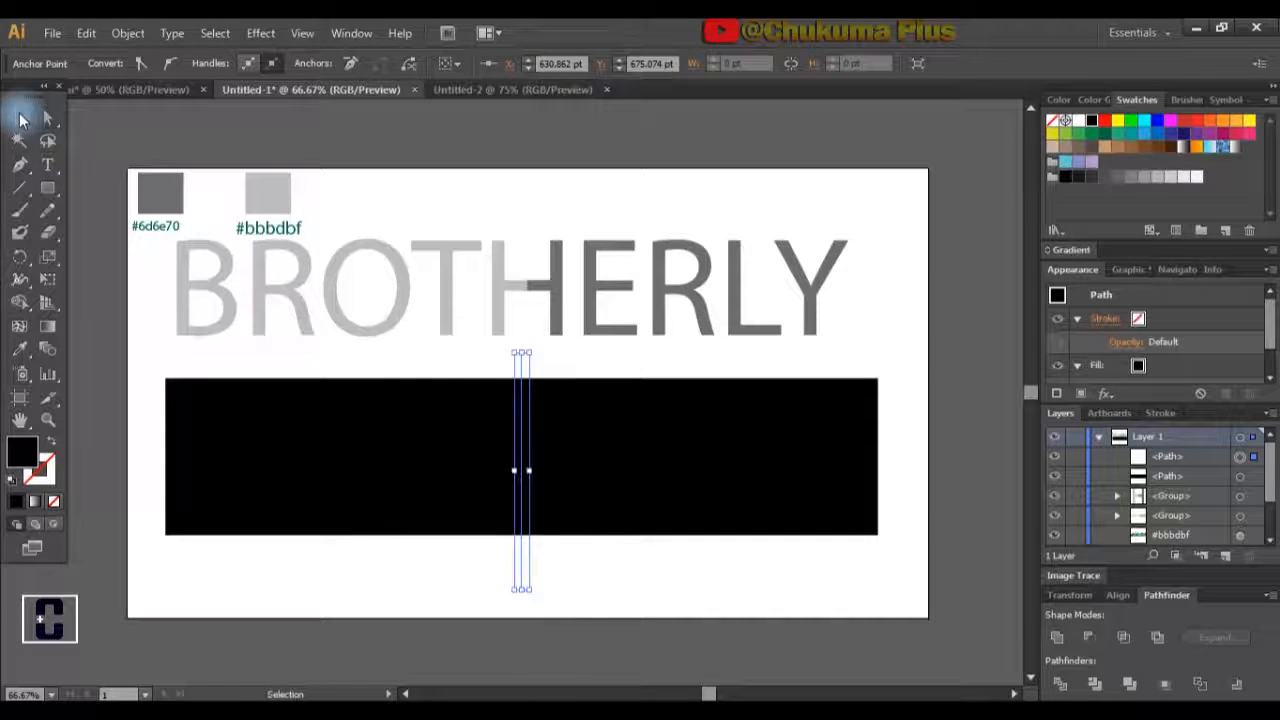
left_click(268, 538, "shift")
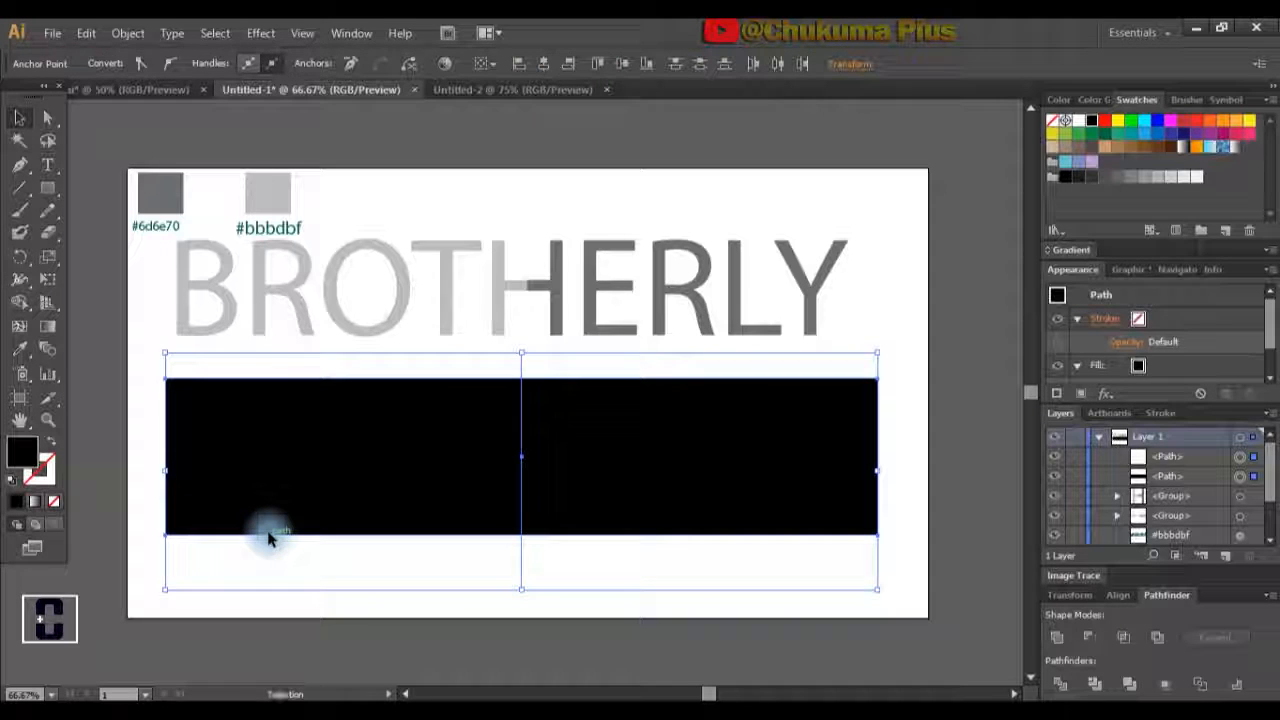
left_click(1062, 688)
left_click(843, 560)
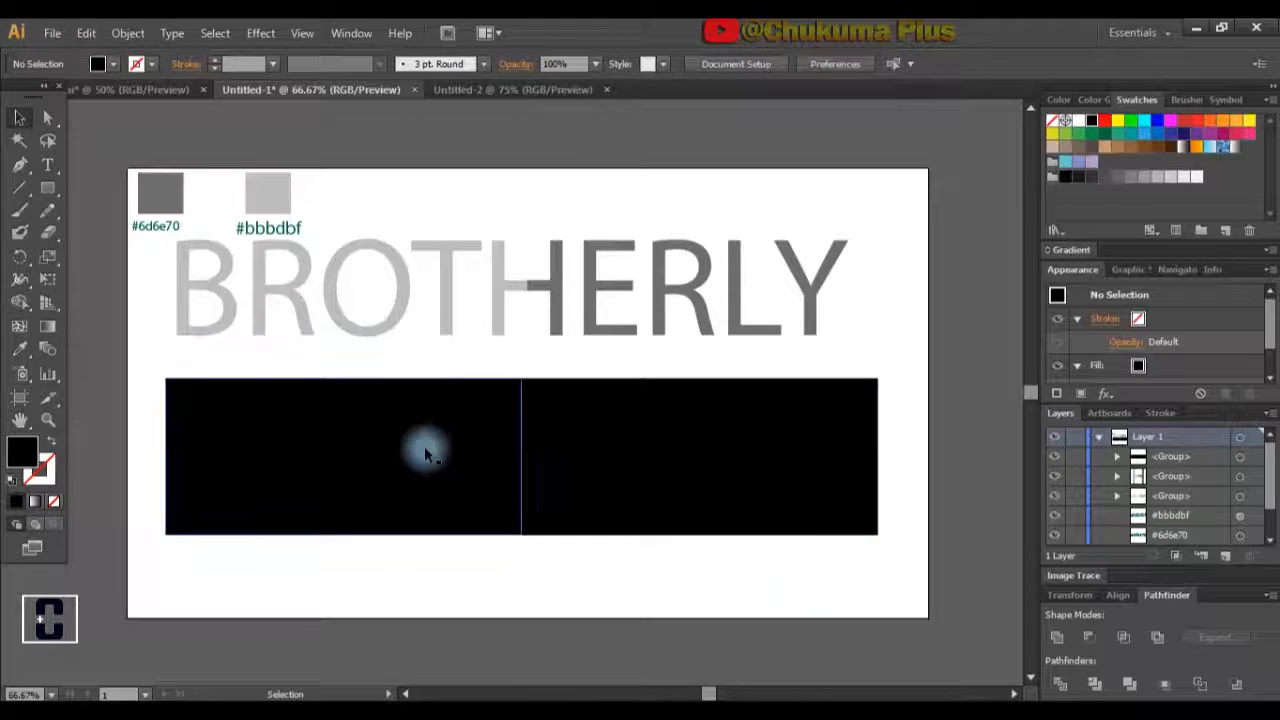
Move the divided rectangle group up so that it overlaps the bottoms of the letters.
left_click(424, 452)
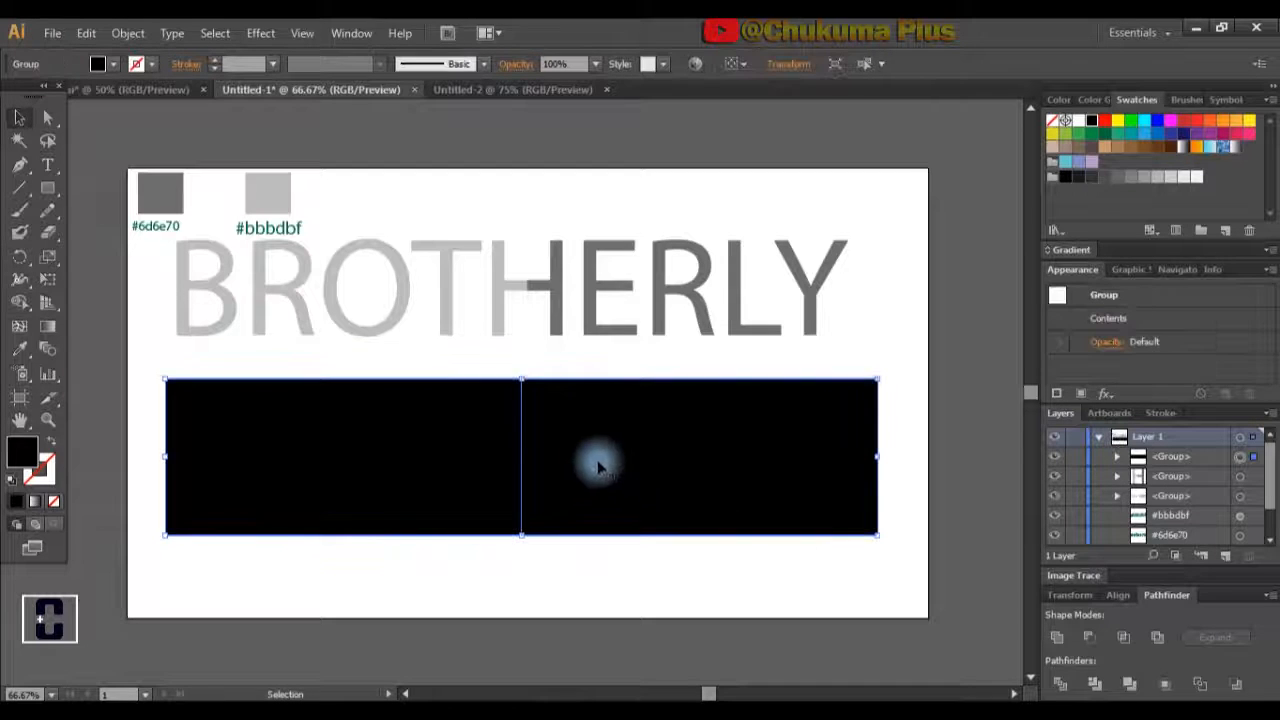
left_click(22, 125)
left_click_drag(430, 452, 437, 404)
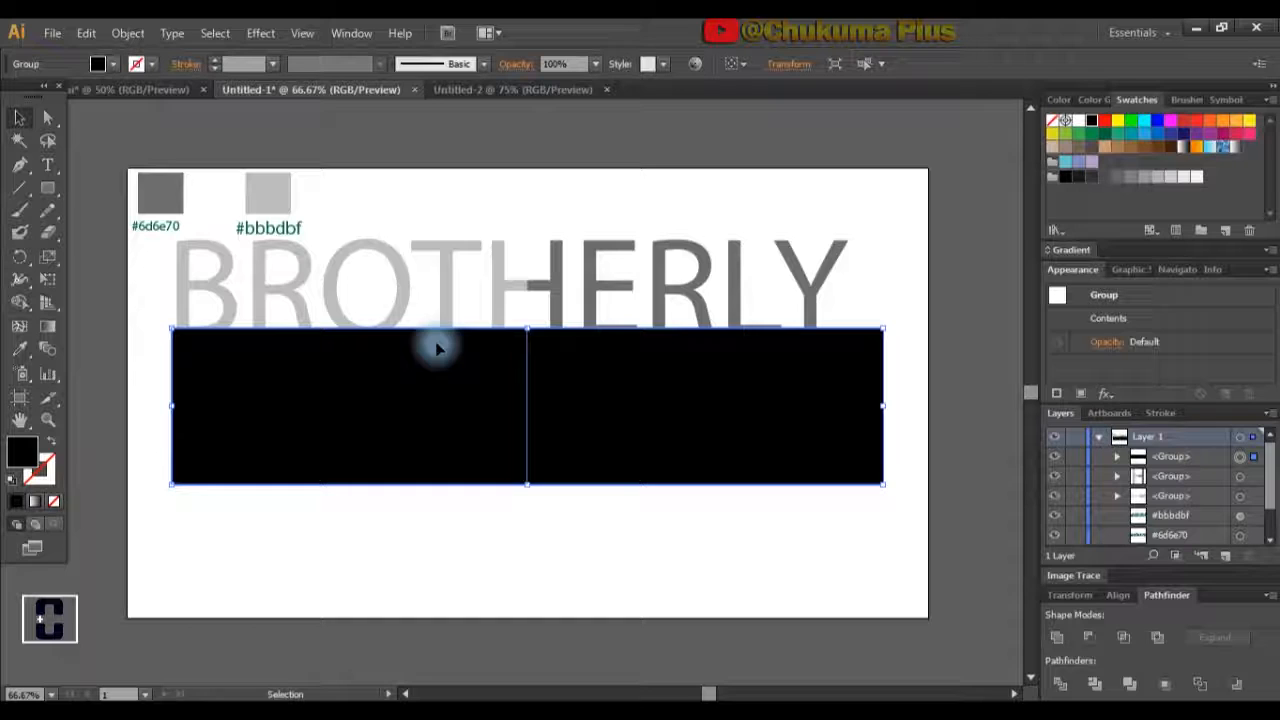
Try moving the letter group without the H slightly down, then undo that move.
left_click(445, 290)
left_click_drag(445, 290, 445, 305)
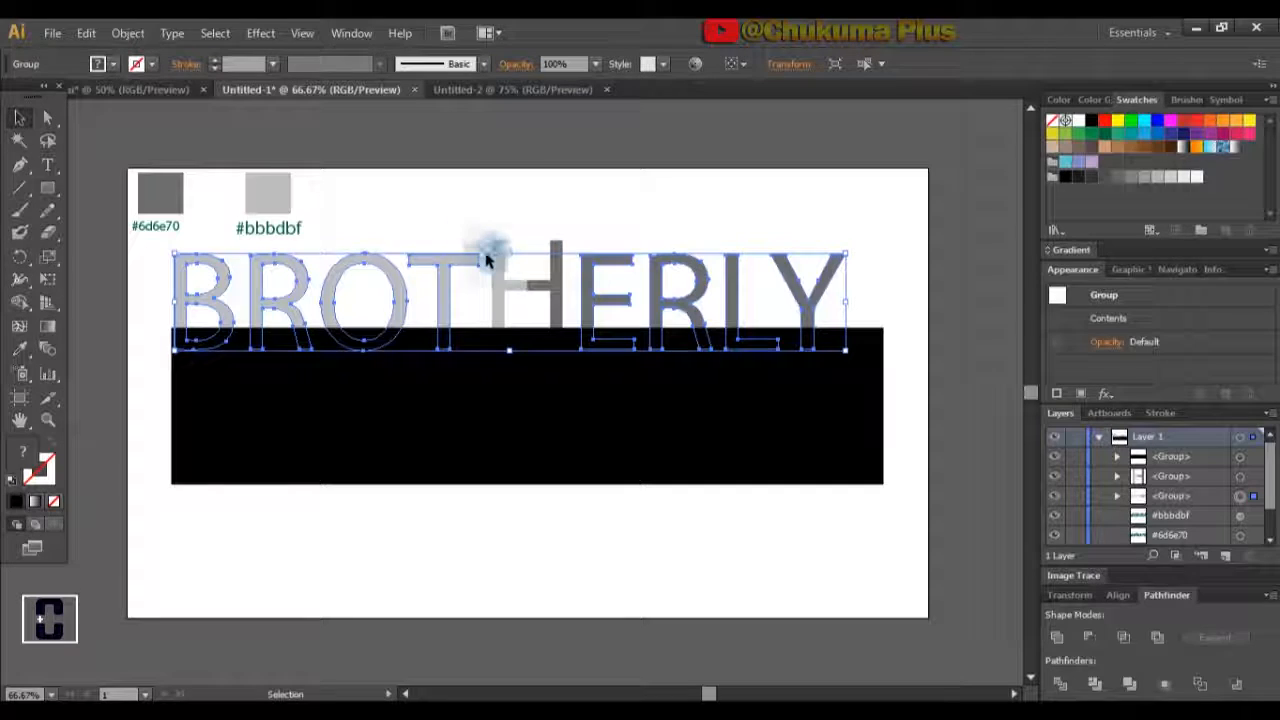
key("ctrl+z")
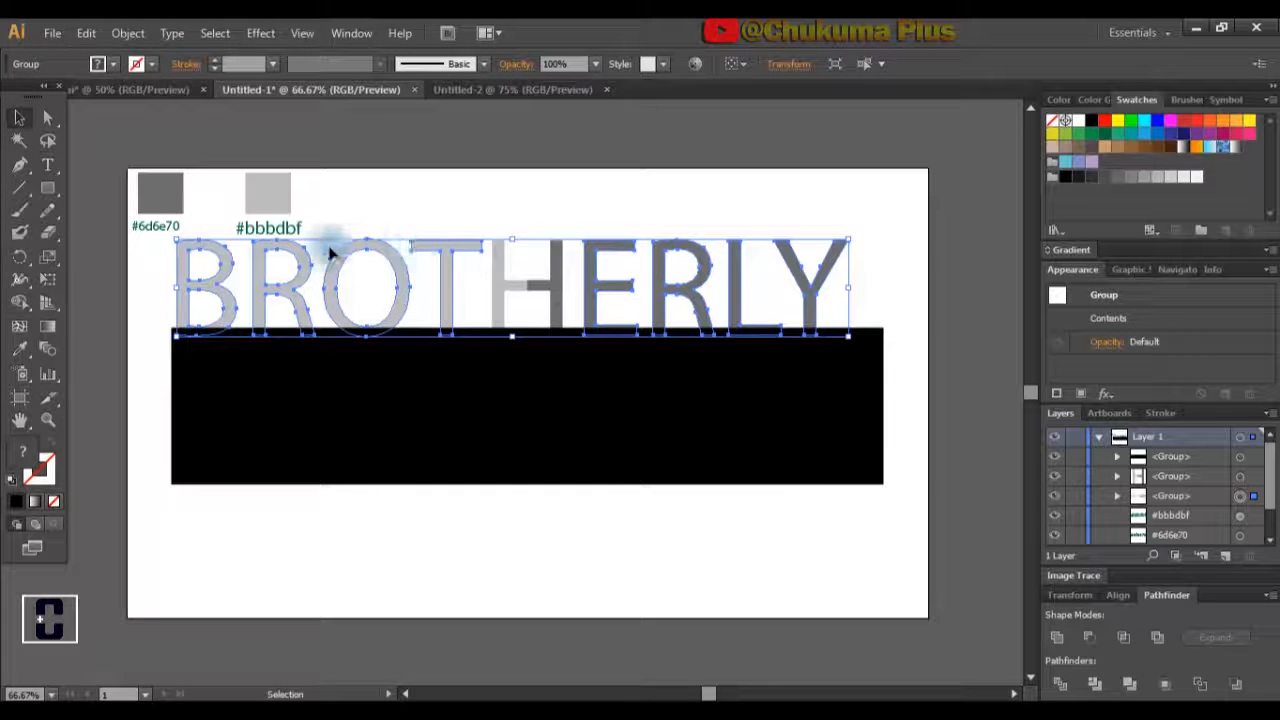
Select all the lettering together with the split H and move it down to overlap the divided rectangle further.
left_click_drag(143, 275, 890, 291)
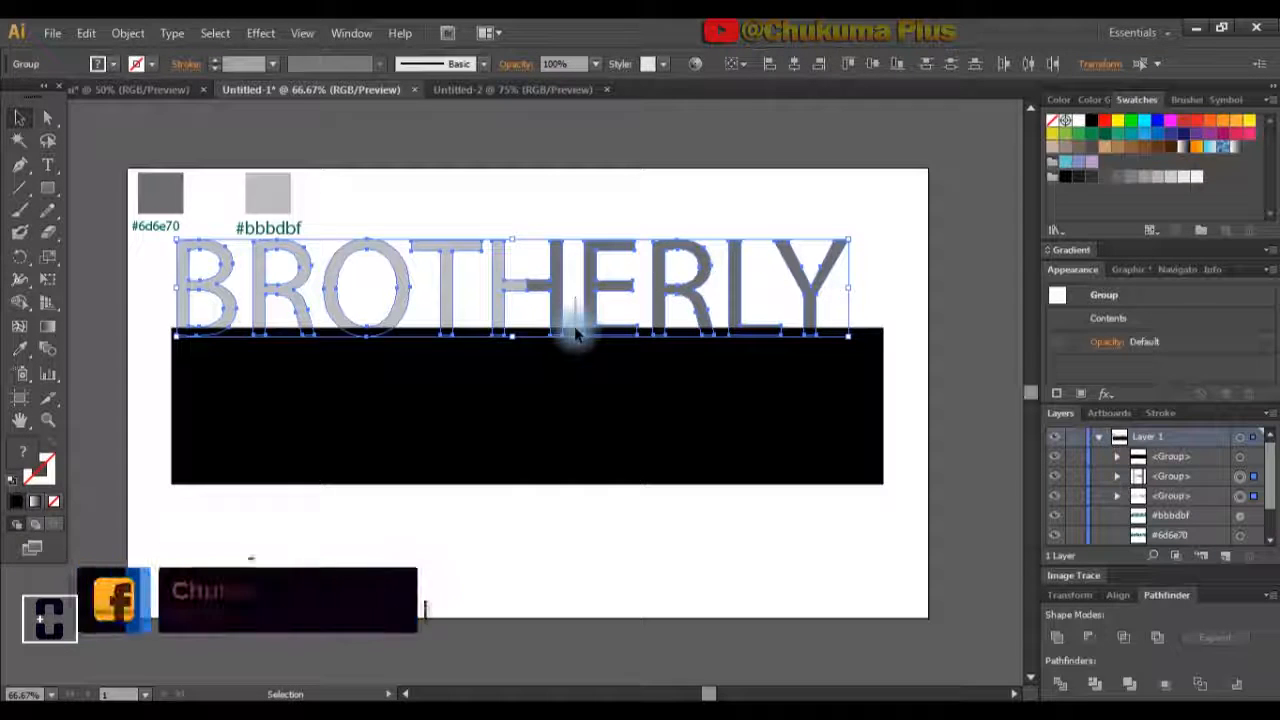
key("ctrl+shift+a")
left_click_drag(855, 300, 144, 279)
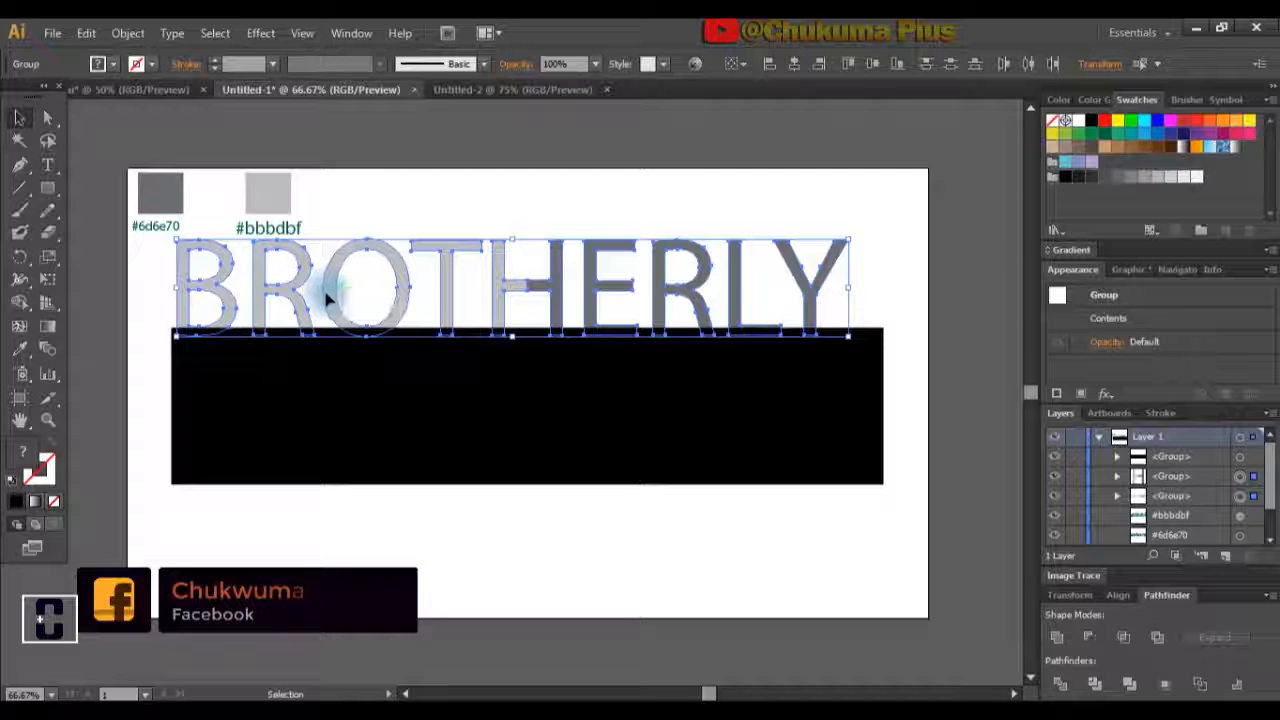
left_click_drag(325, 312, 331, 338)
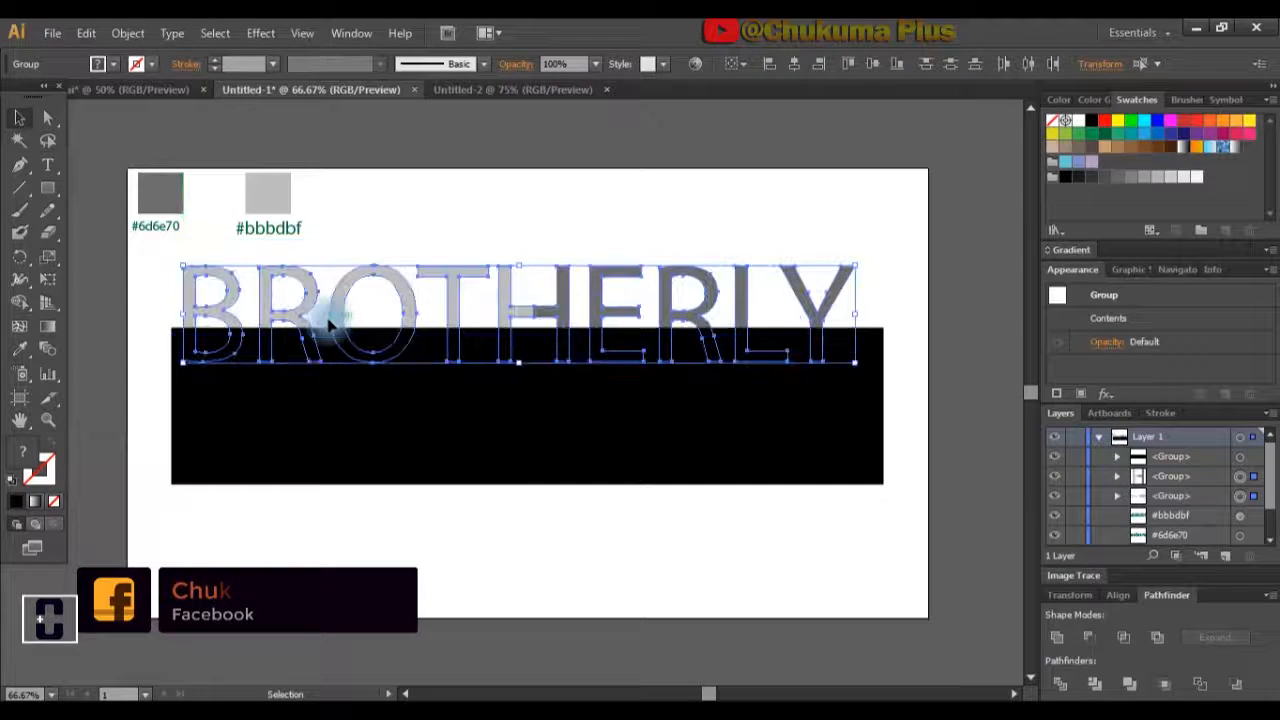
left_click(435, 229)
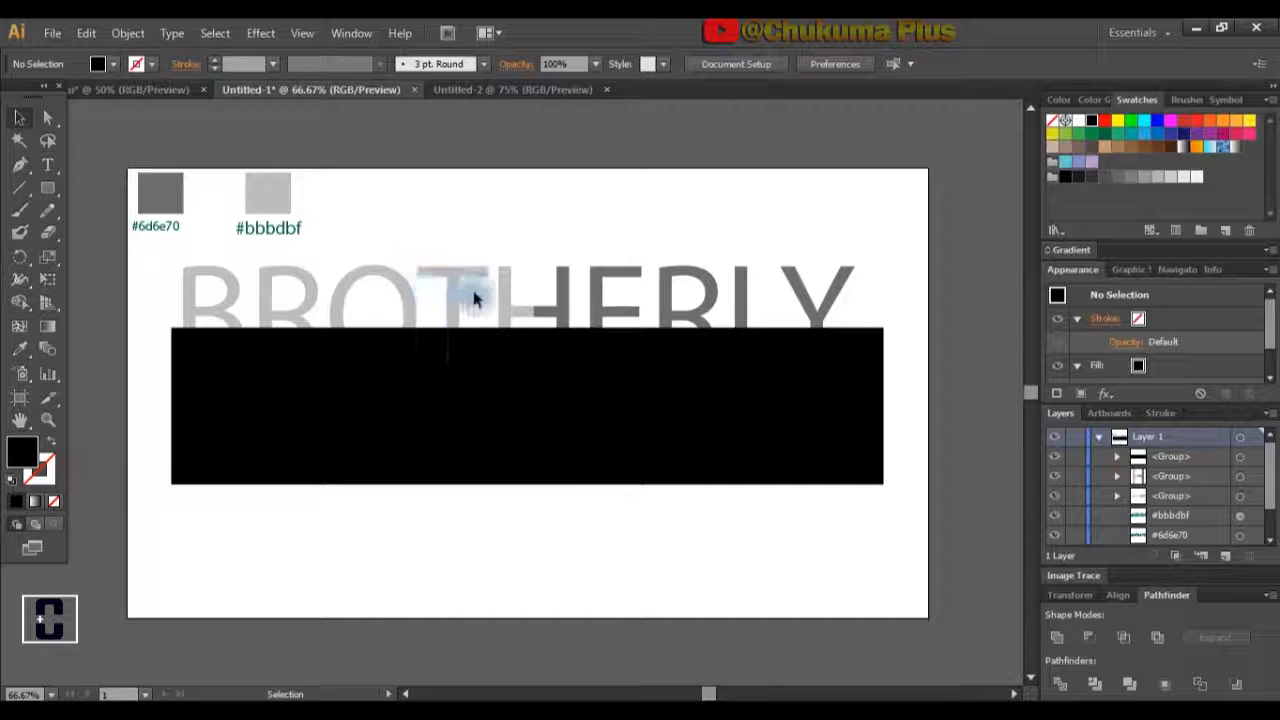
Send the divided black rectangle group to the back, behind the lettering.
left_click(474, 435)
right_click(474, 435)
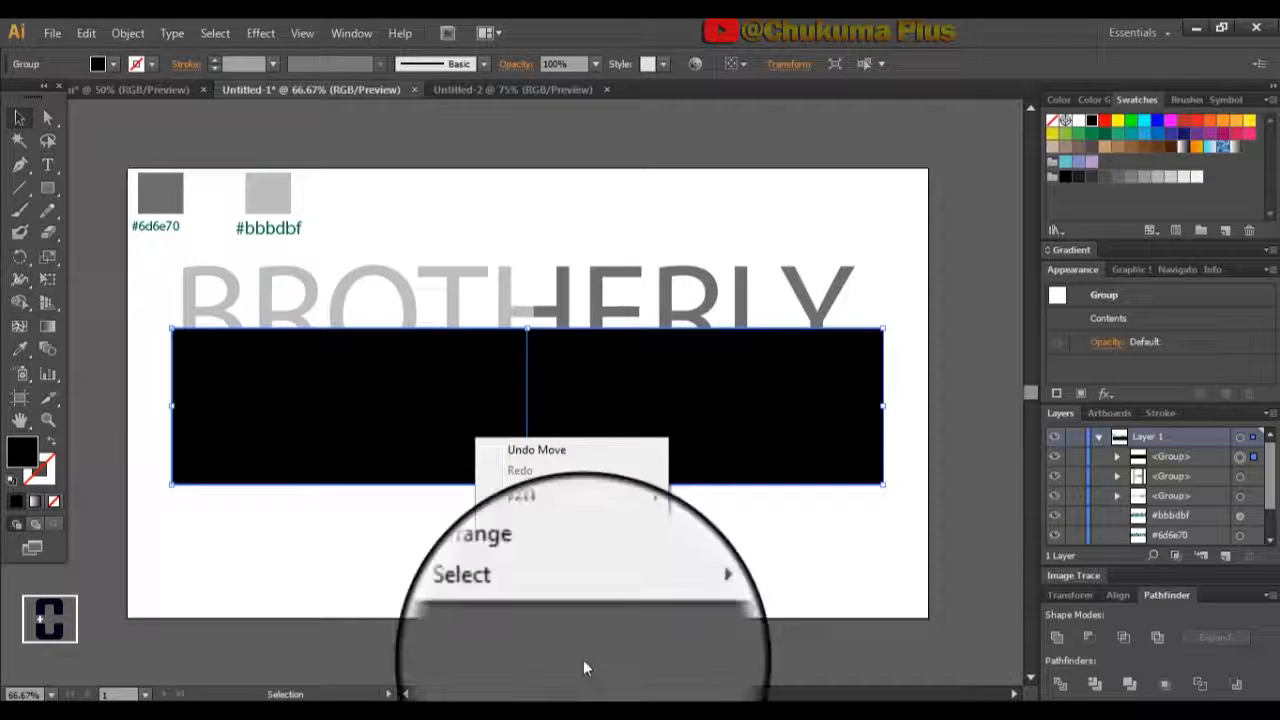
mouse_move(574, 600)
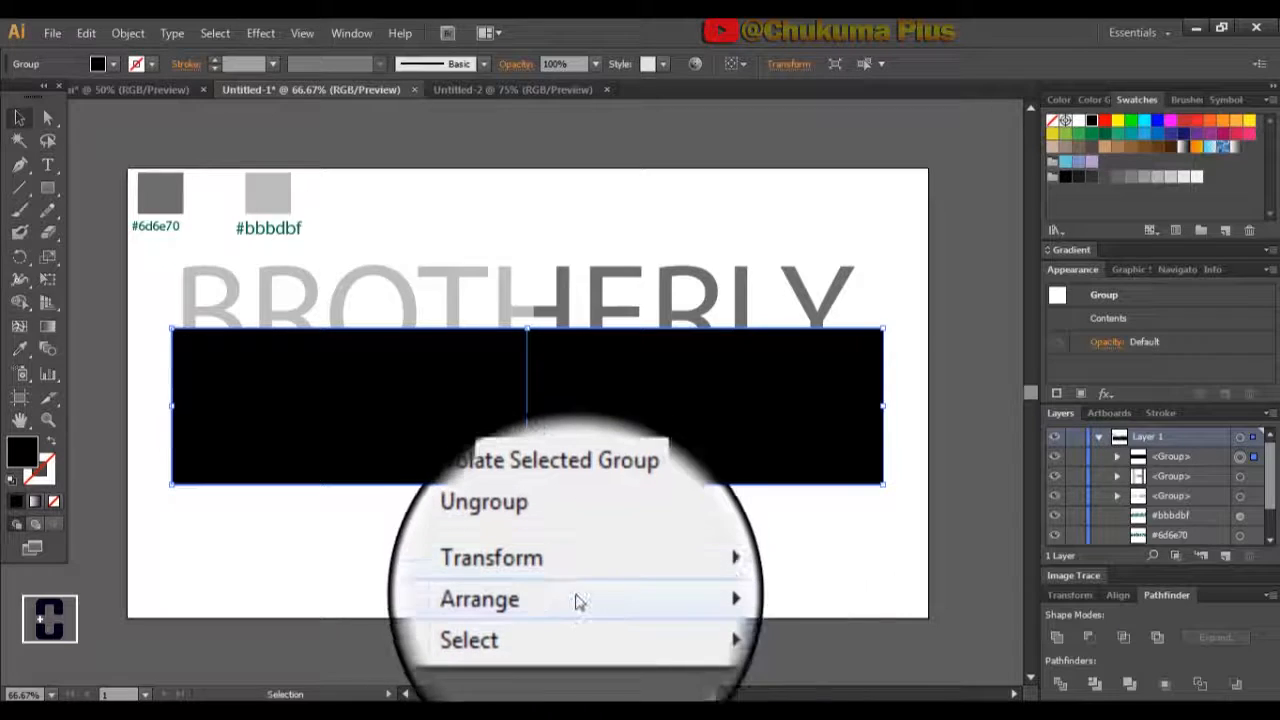
left_click(749, 659)
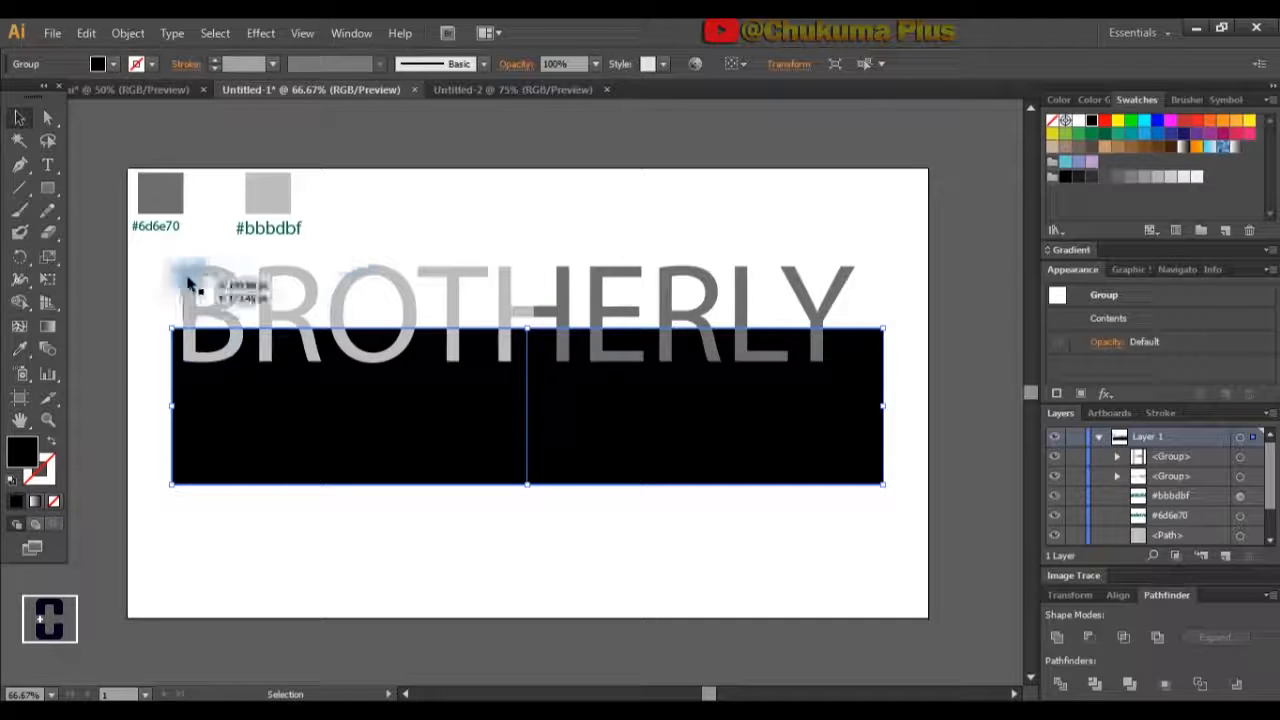
Select all the BROTHERLY lettering and move it down until it sits centred over the black divided rectangle.
left_click_drag(157, 288, 862, 311)
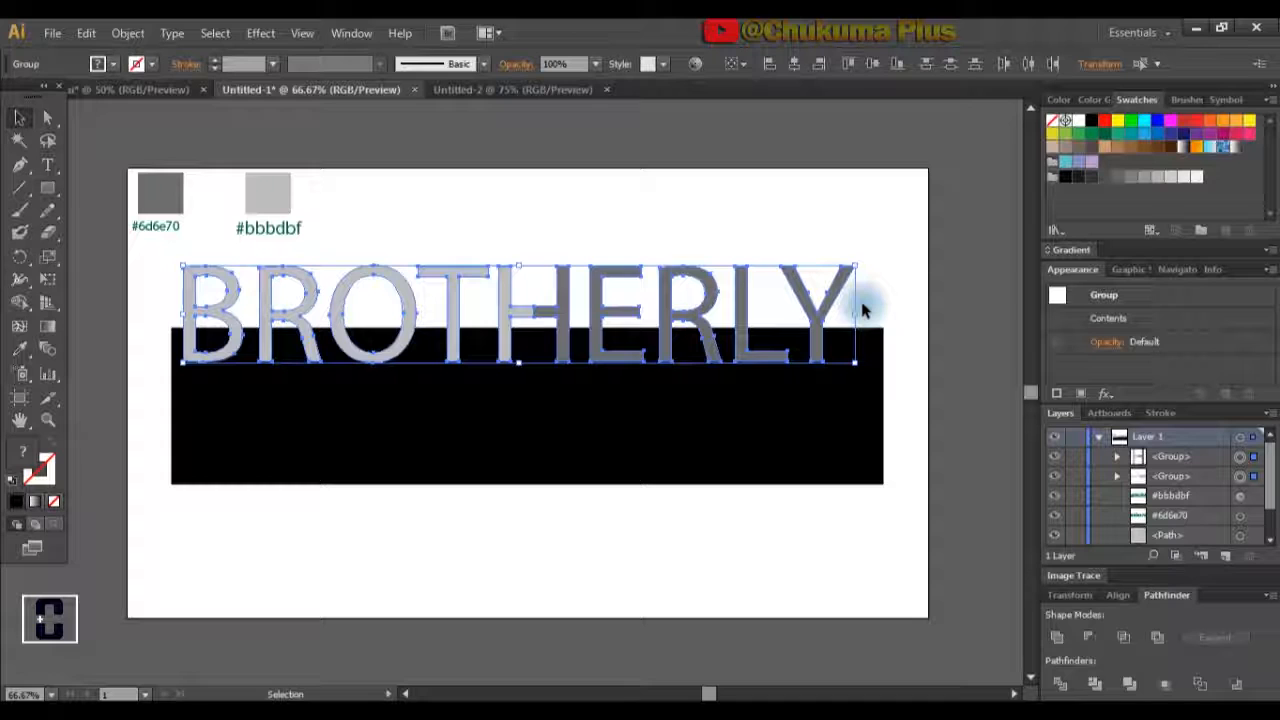
key("shift+Down")
key("shift+Down")
key("shift+Down")
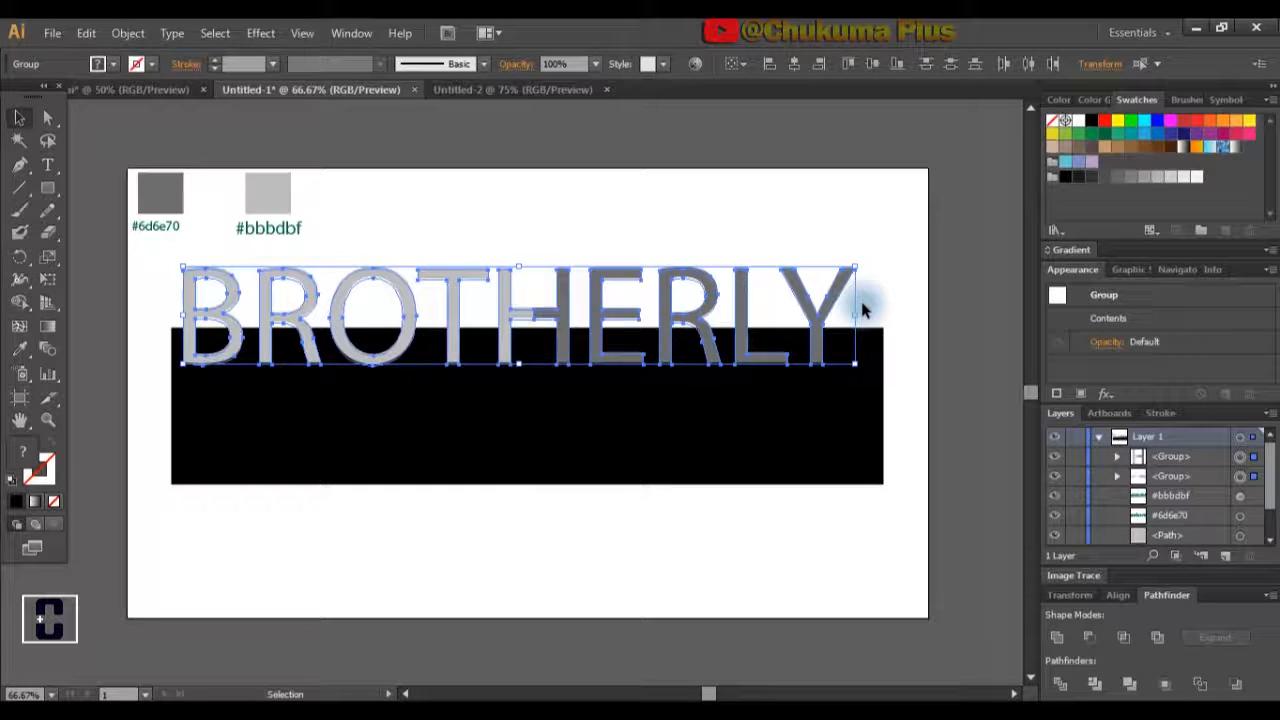
key("shift+Down")
key("shift+Down")
key("shift+Down")
key("shift+Down")
key("shift+Down")
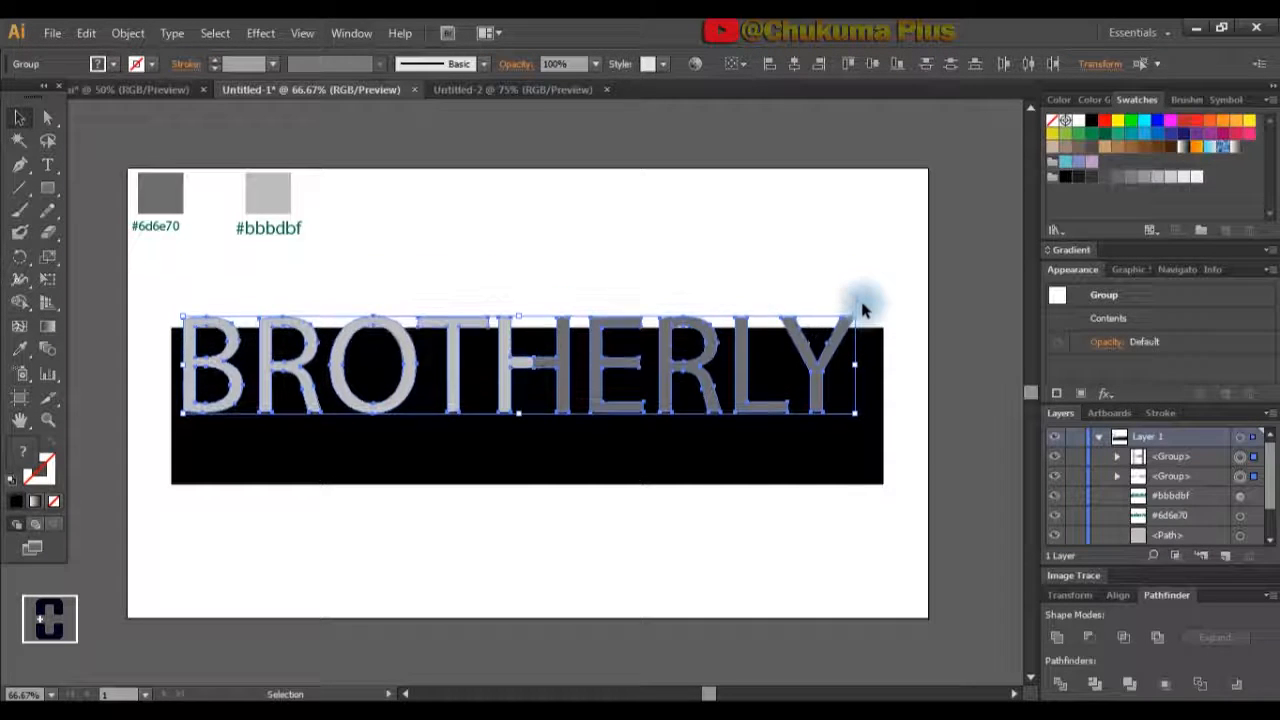
left_click_drag(566, 414, 568, 441)
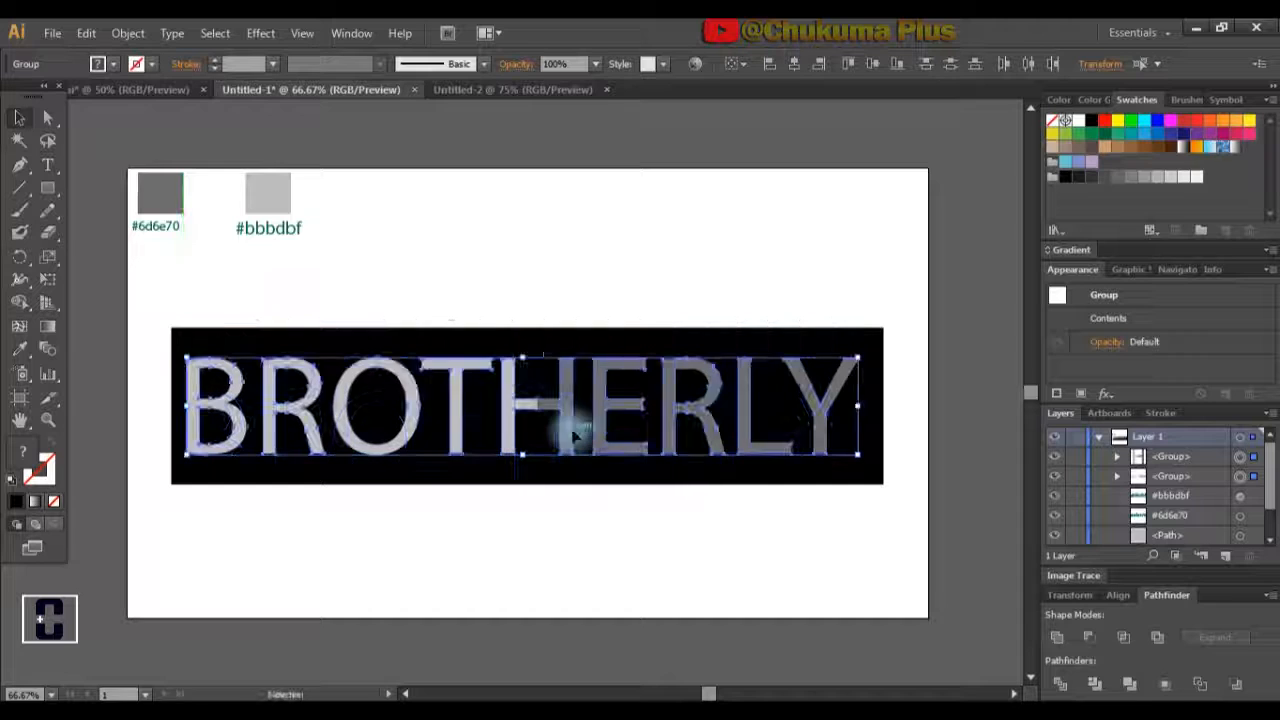
left_click(622, 250)
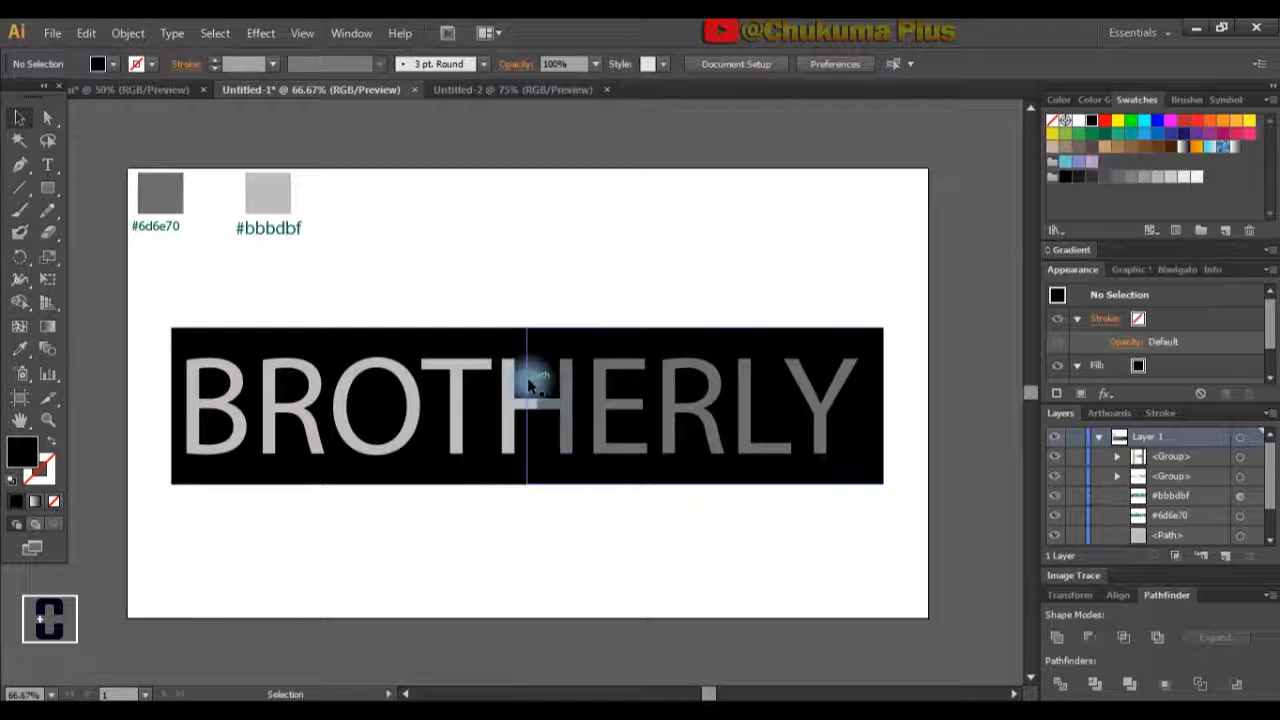
Fill only the left half of the divided rectangle with the dark grey sampled from the #6d6e70 swatch square.
left_click(523, 330)
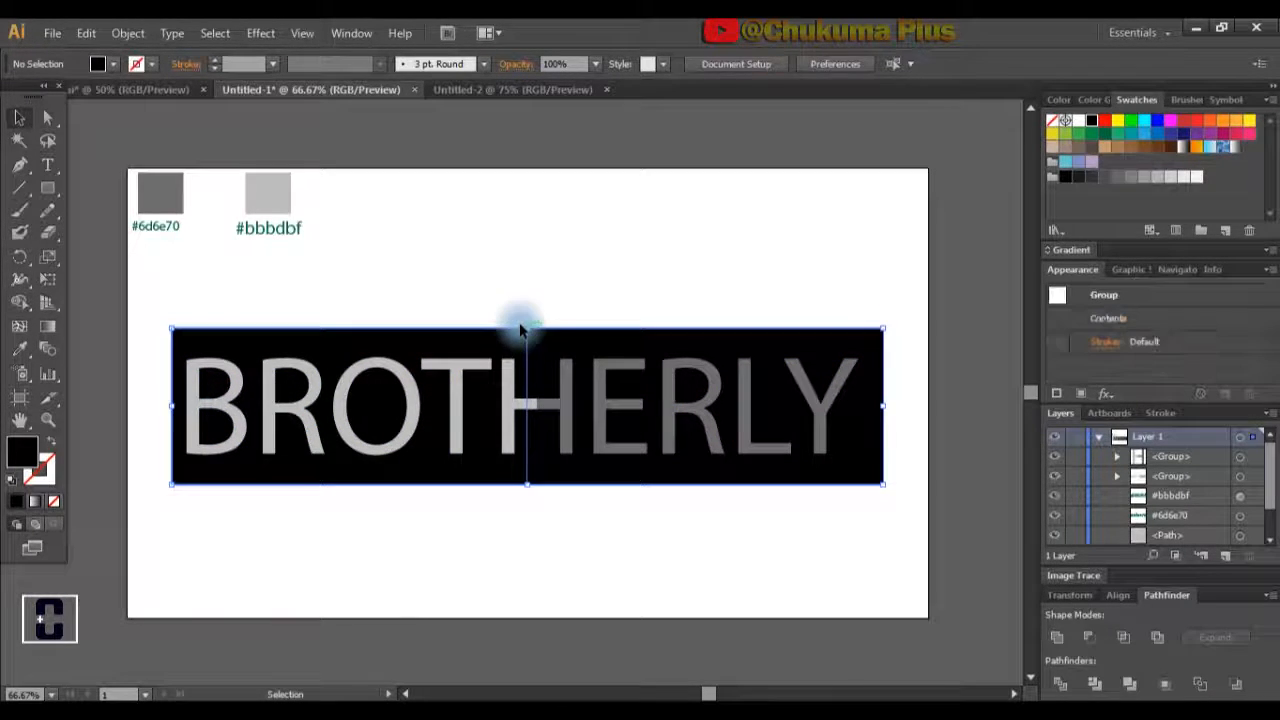
left_click(46, 119)
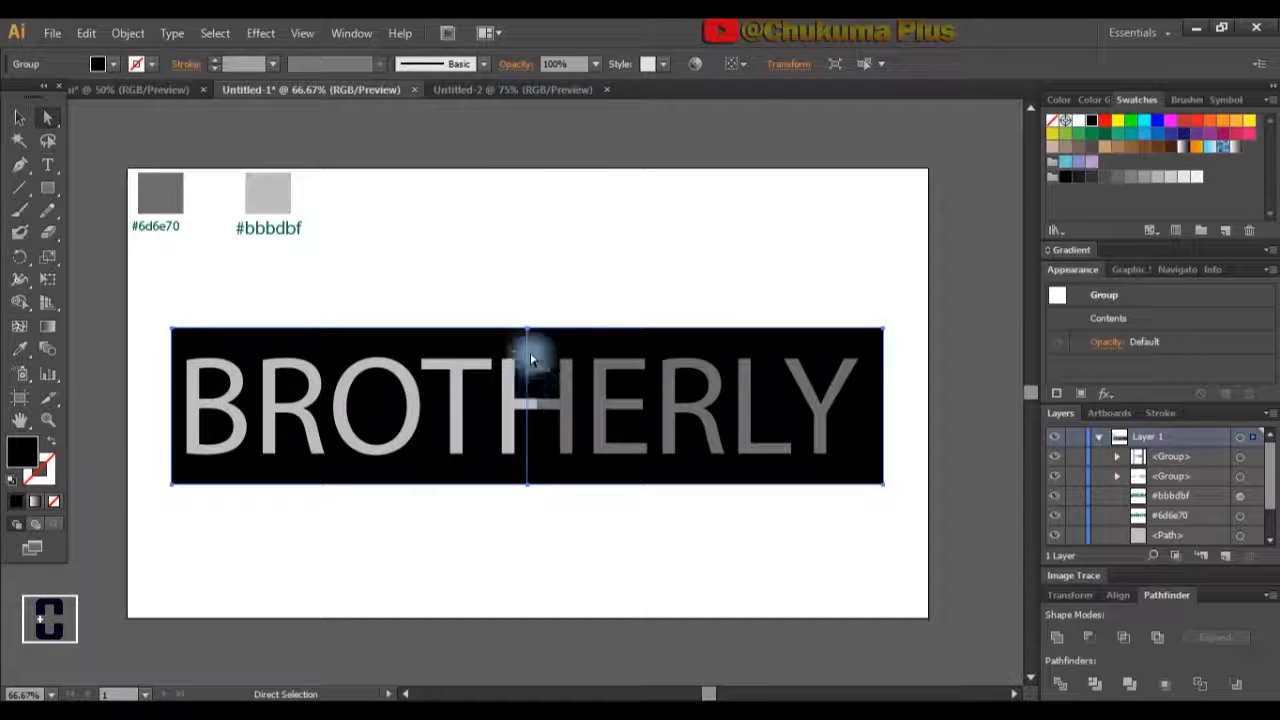
left_click(468, 292)
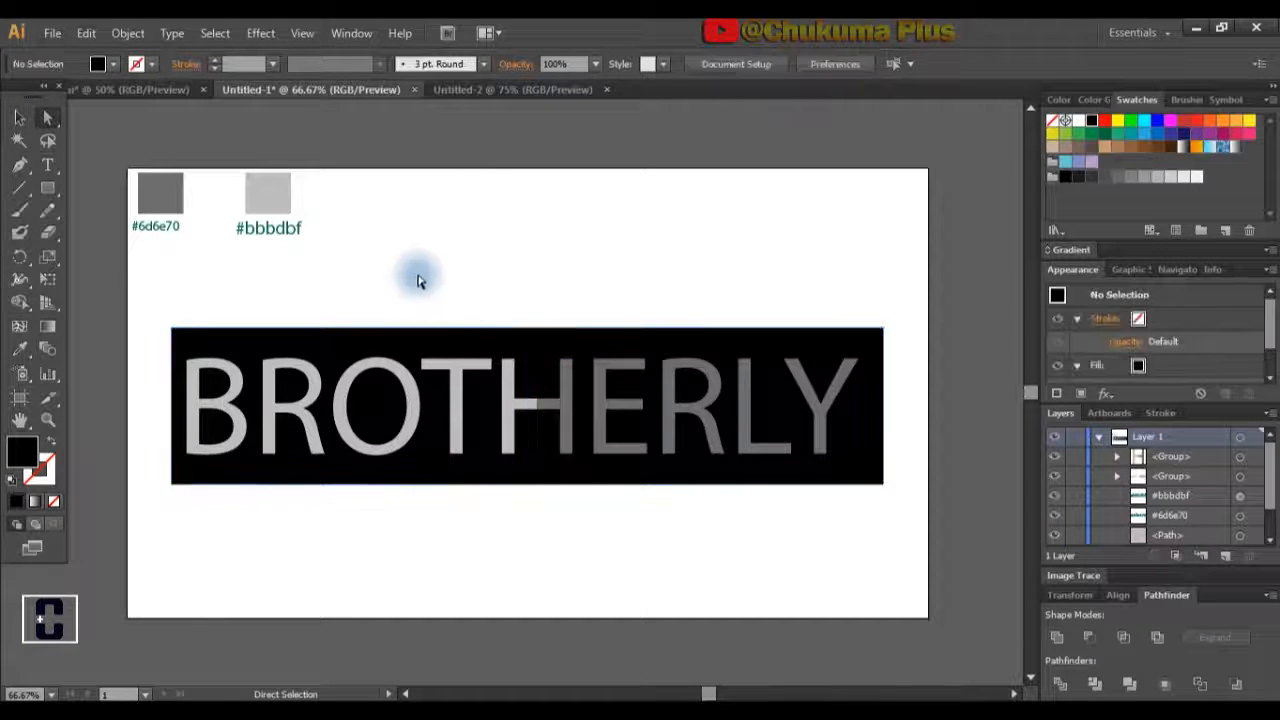
left_click(281, 343)
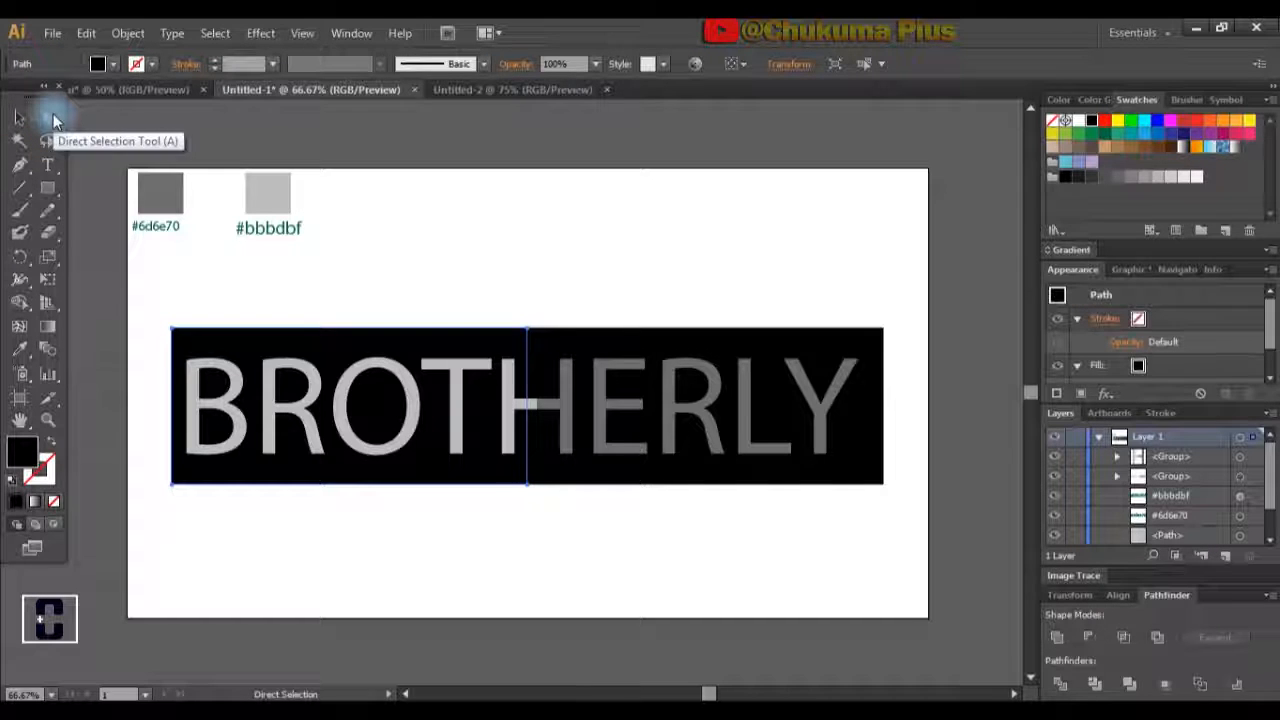
left_click(20, 349)
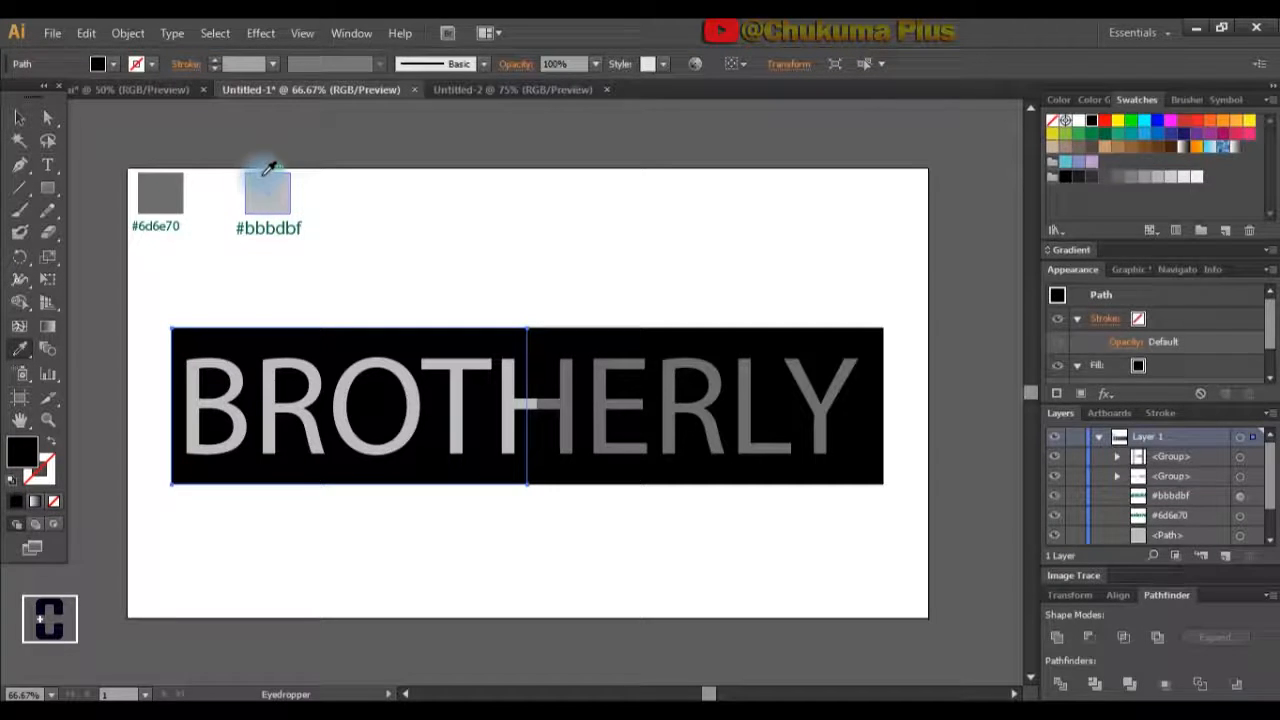
left_click(157, 197)
key("v")
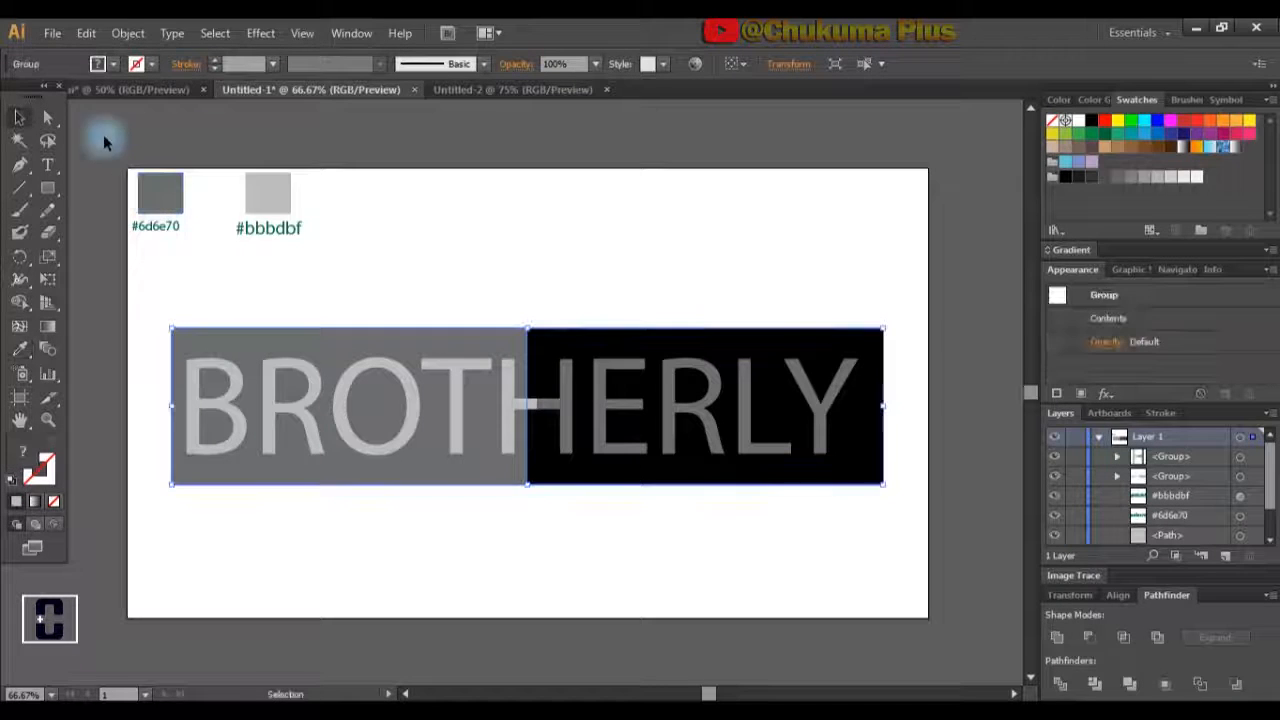
Fill only the right half of the divided rectangle with the light grey sampled from the #bbbdbf swatch square.
left_click(47, 118)
left_click(500, 314)
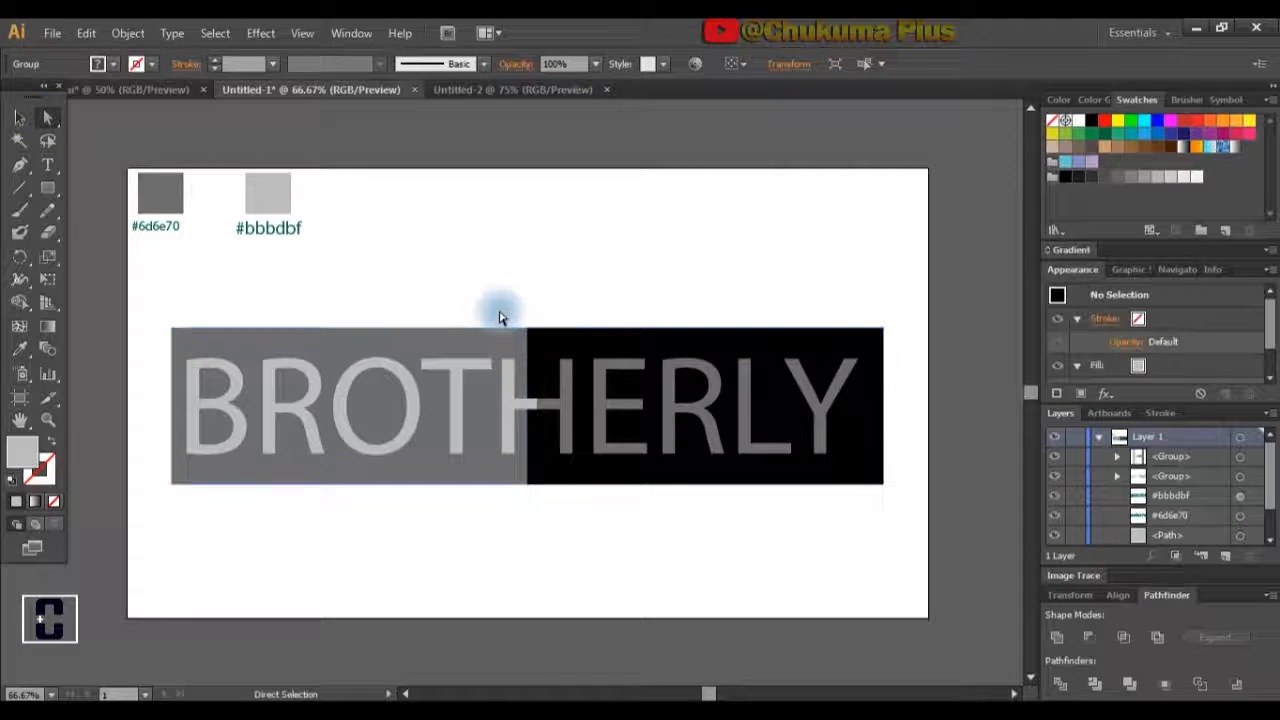
left_click(607, 348)
left_click(20, 348)
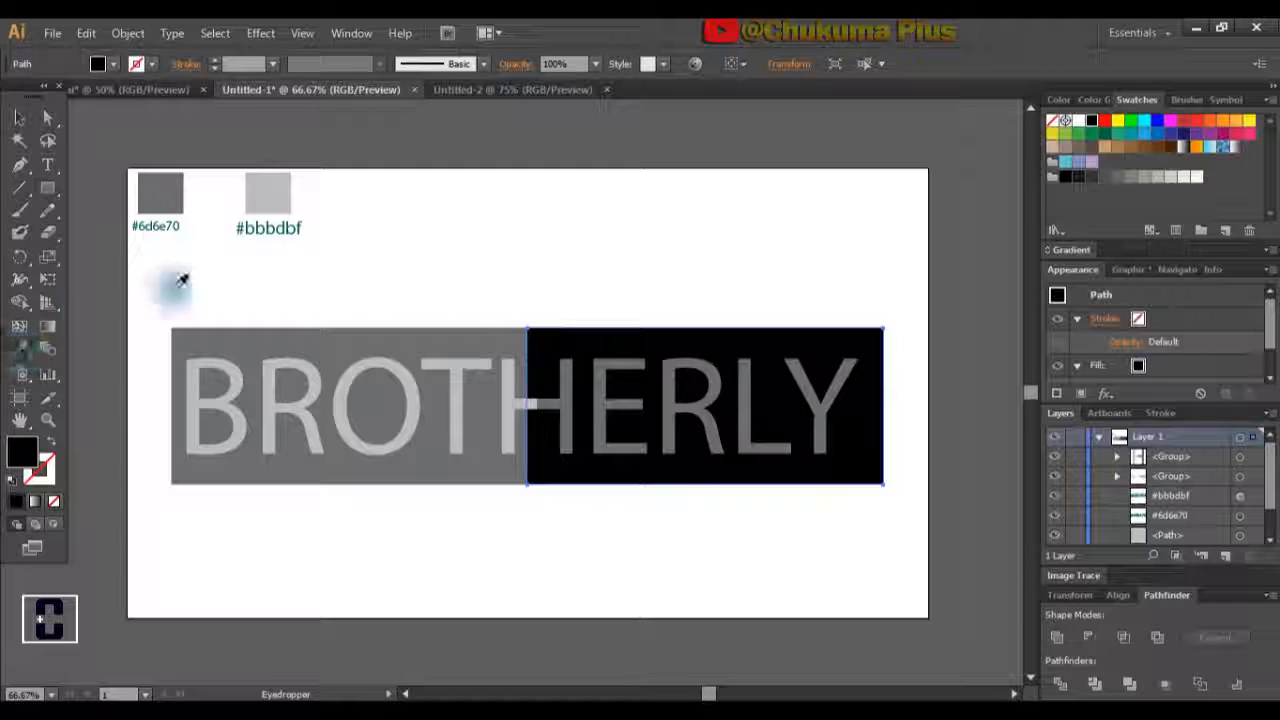
left_click(268, 200)
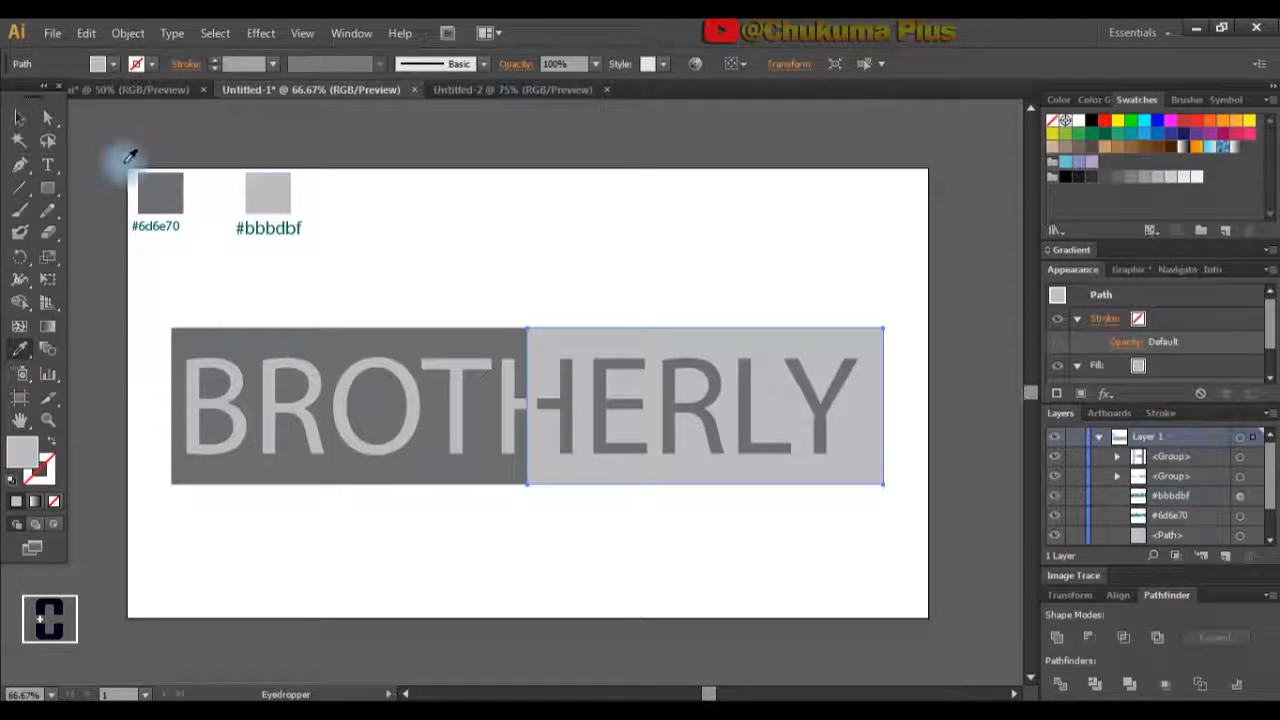
left_click(27, 119)
left_click(493, 311)
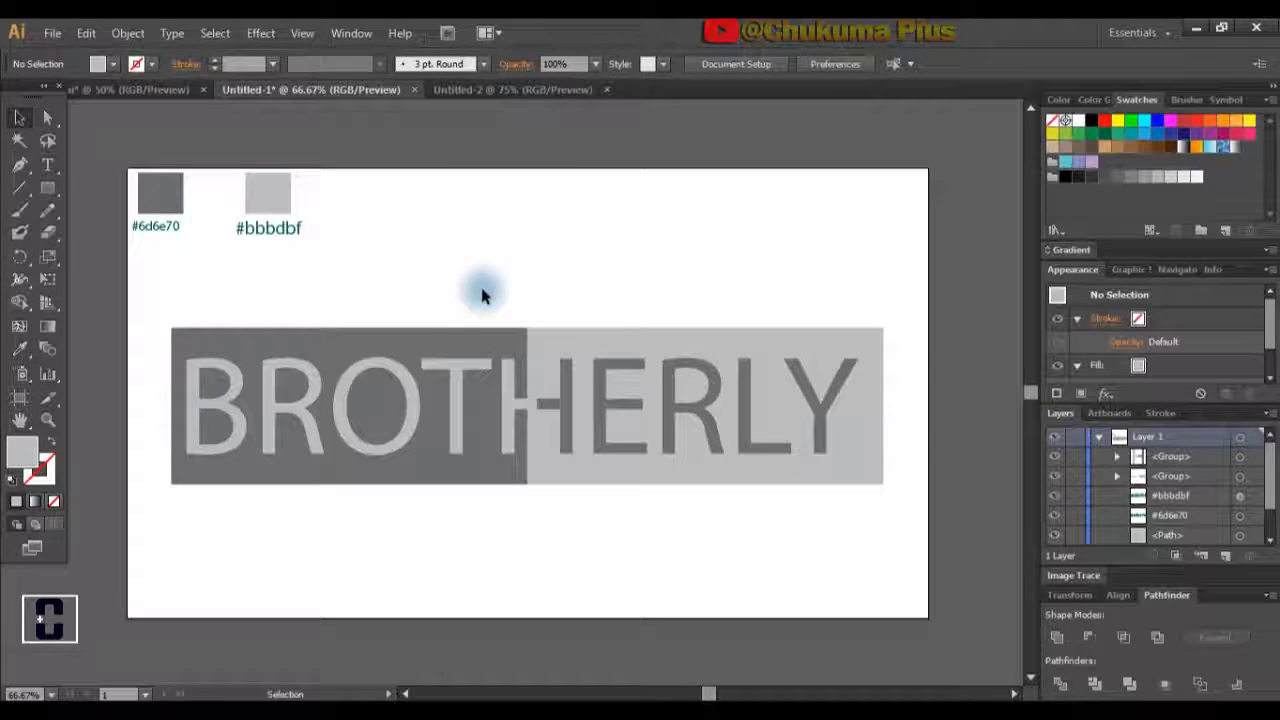
Shift the two inner anchor points of the light grey half right to the point where the H's crossbar changes colour.
left_click(50, 118)
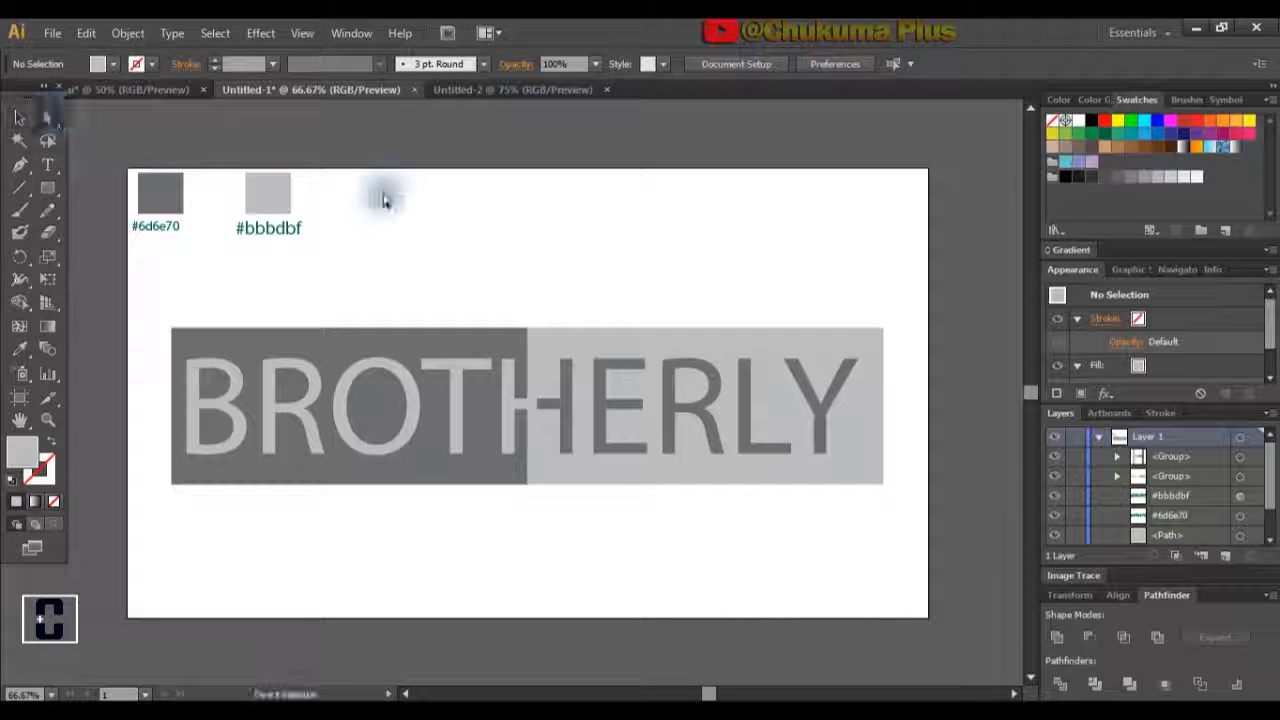
left_click(529, 333)
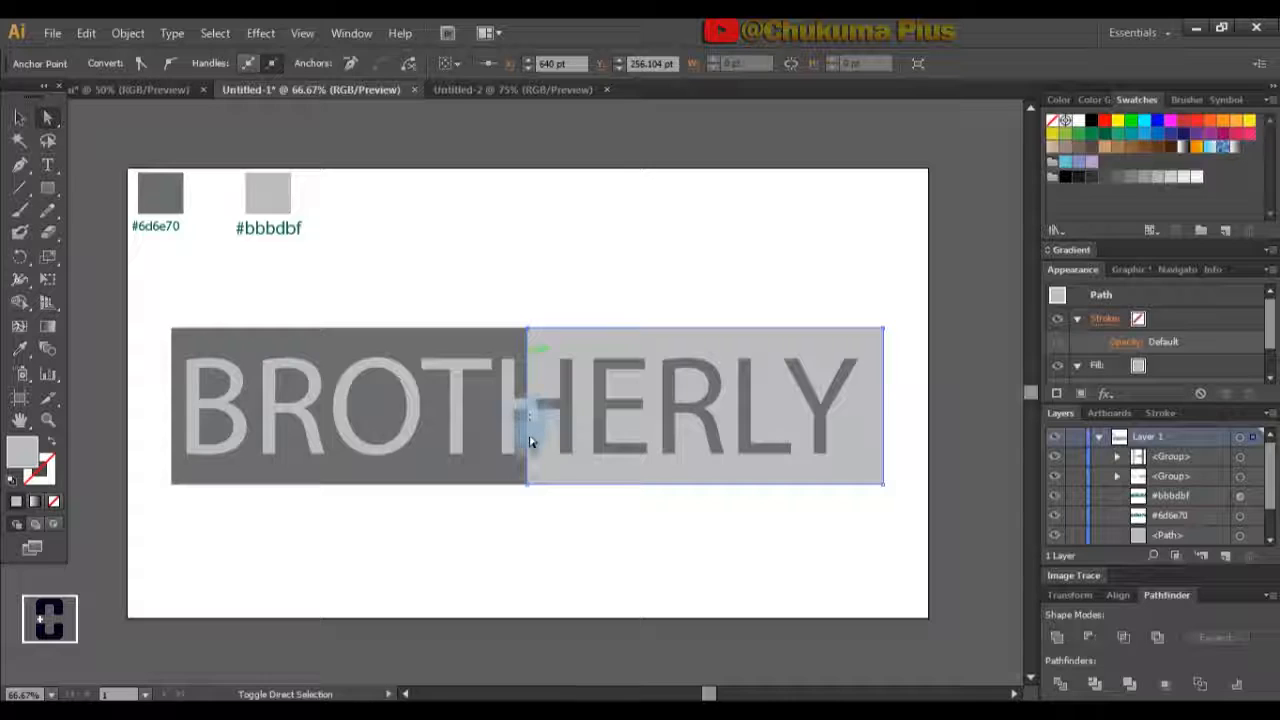
left_click(528, 487, "shift")
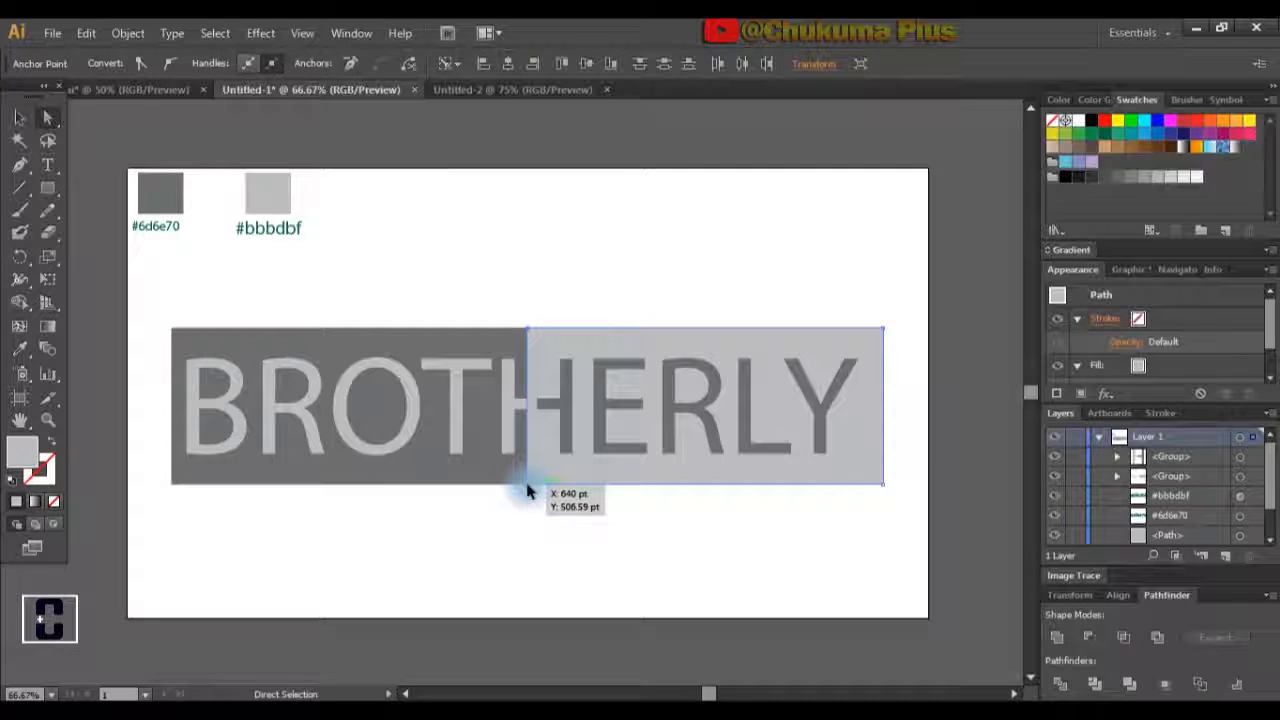
left_click(528, 488, "shift")
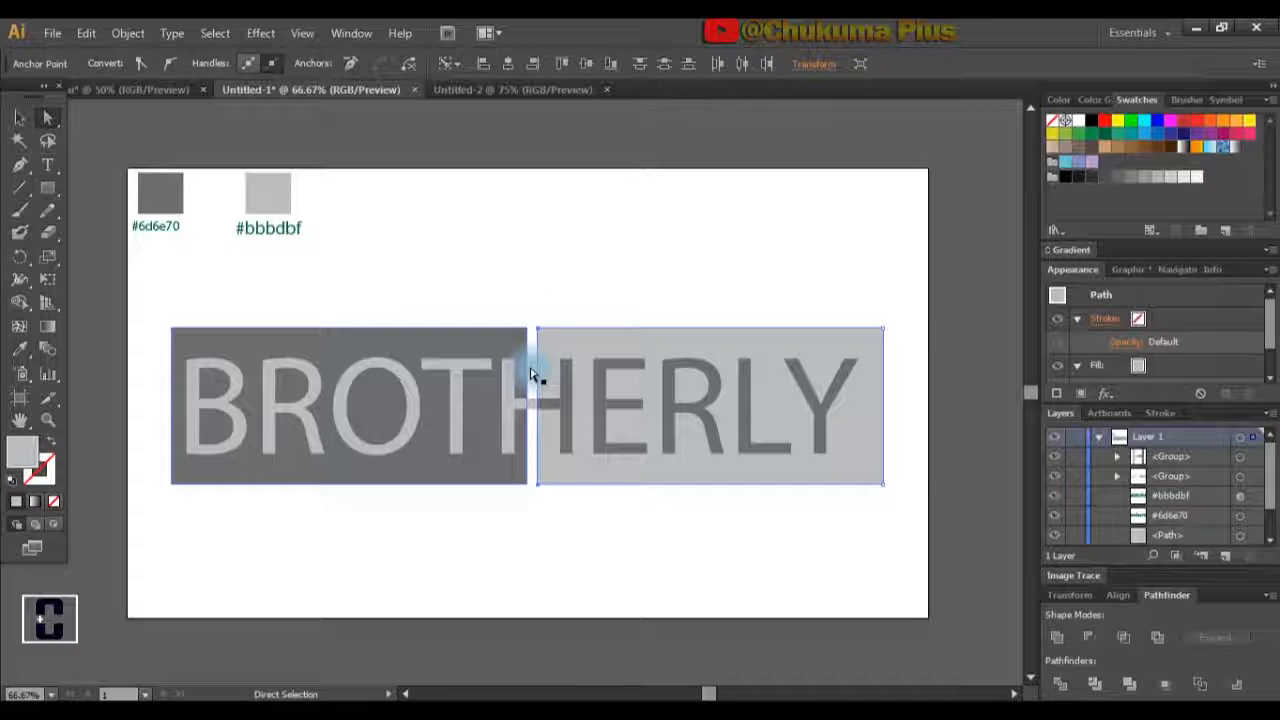
In outline view, shift the dark grey half's two inner anchor points right until its edge meets the light grey half.
key("ctrl+y")
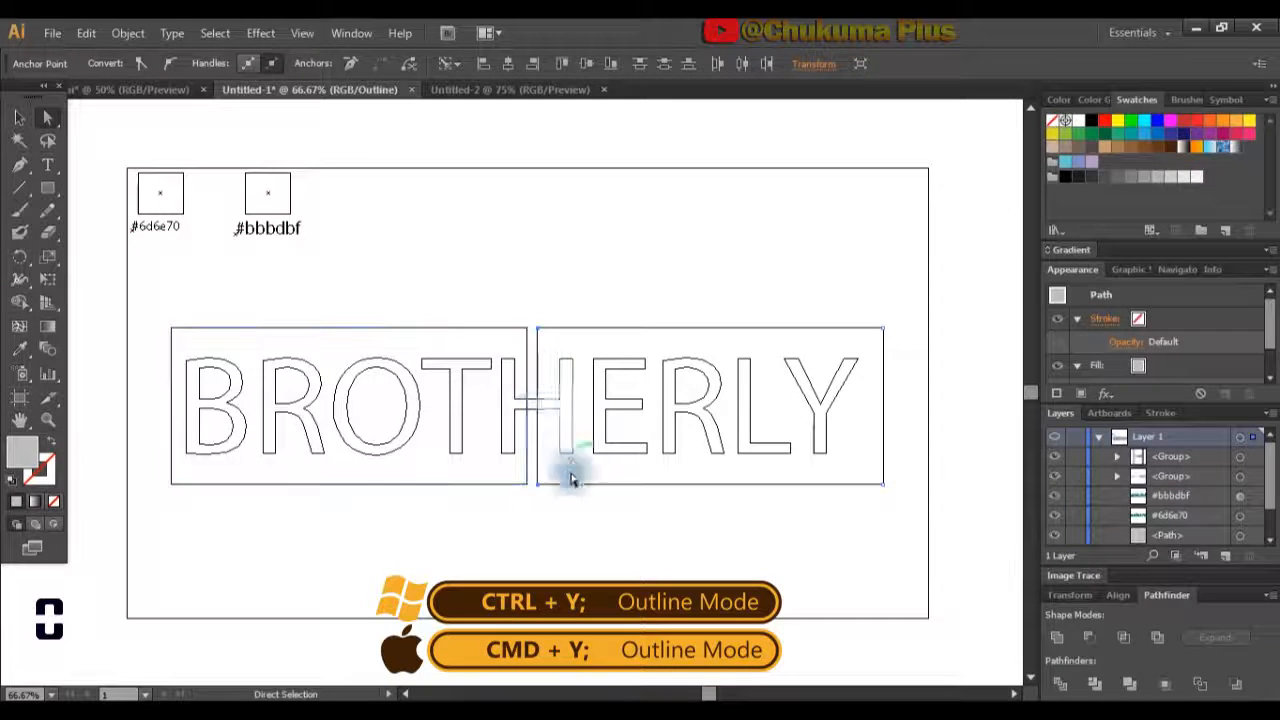
left_click(527, 488)
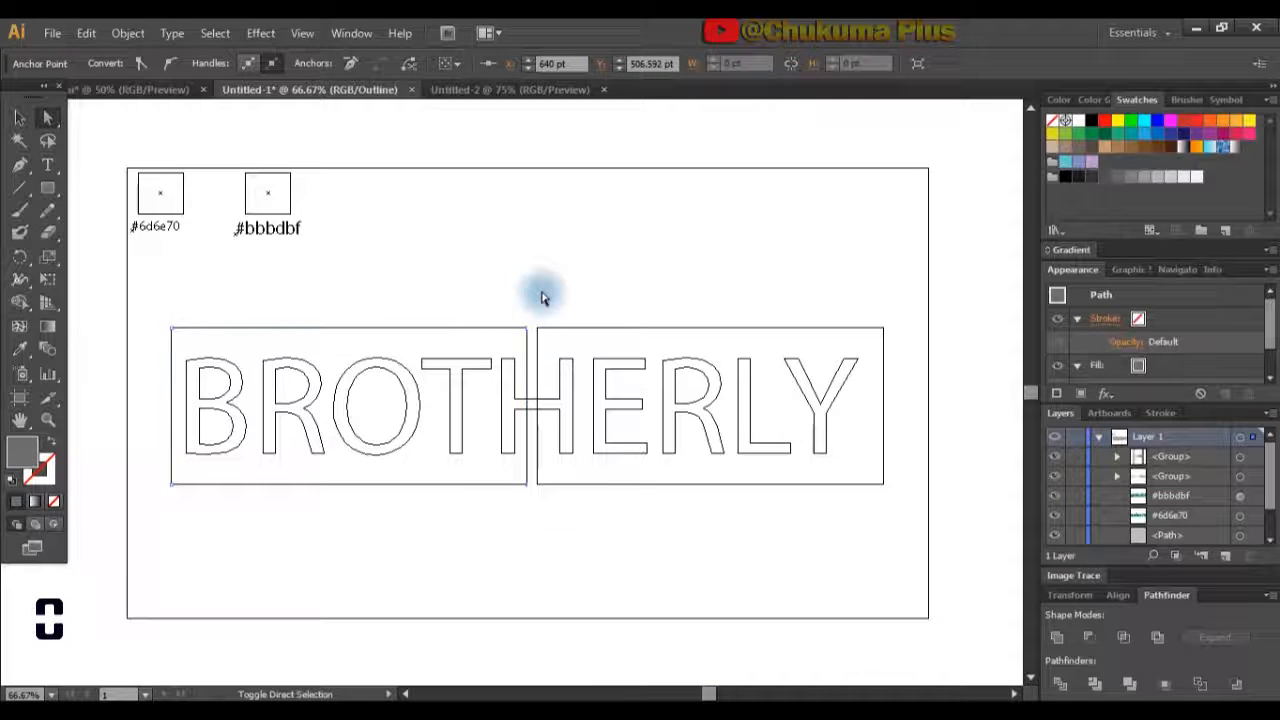
left_click(525, 331, "shift")
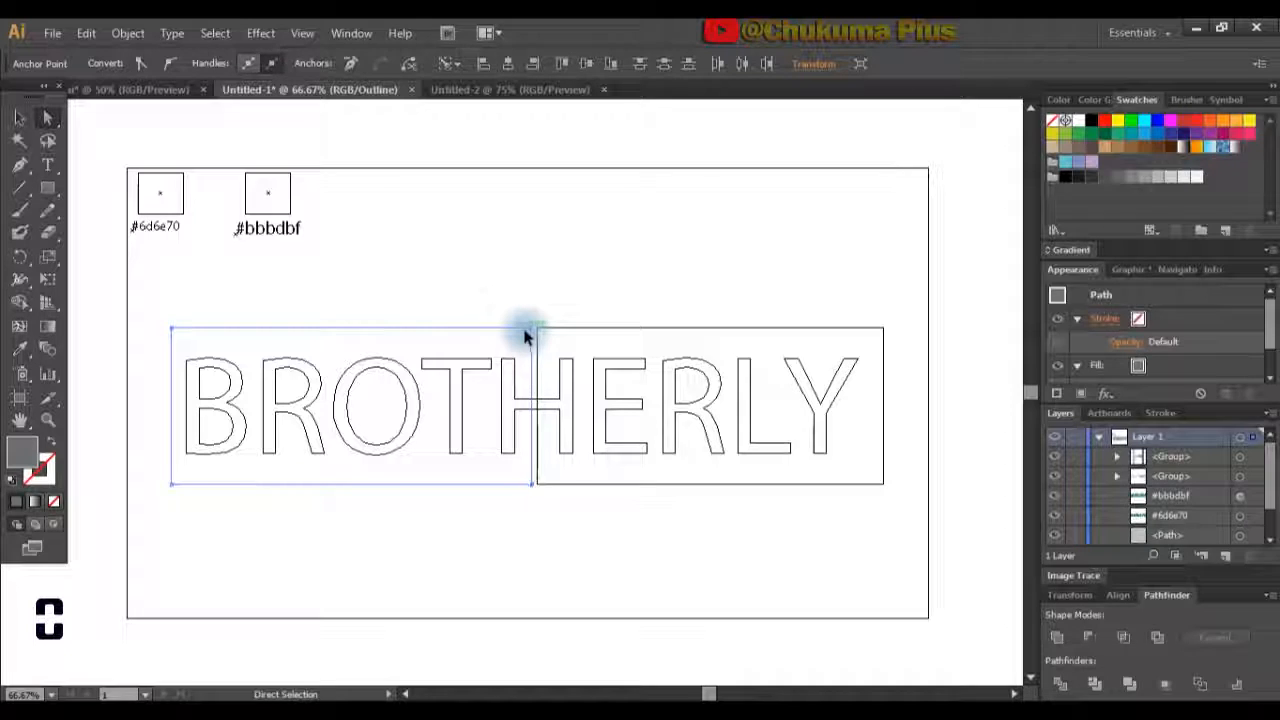
key("Right")
key("Right")
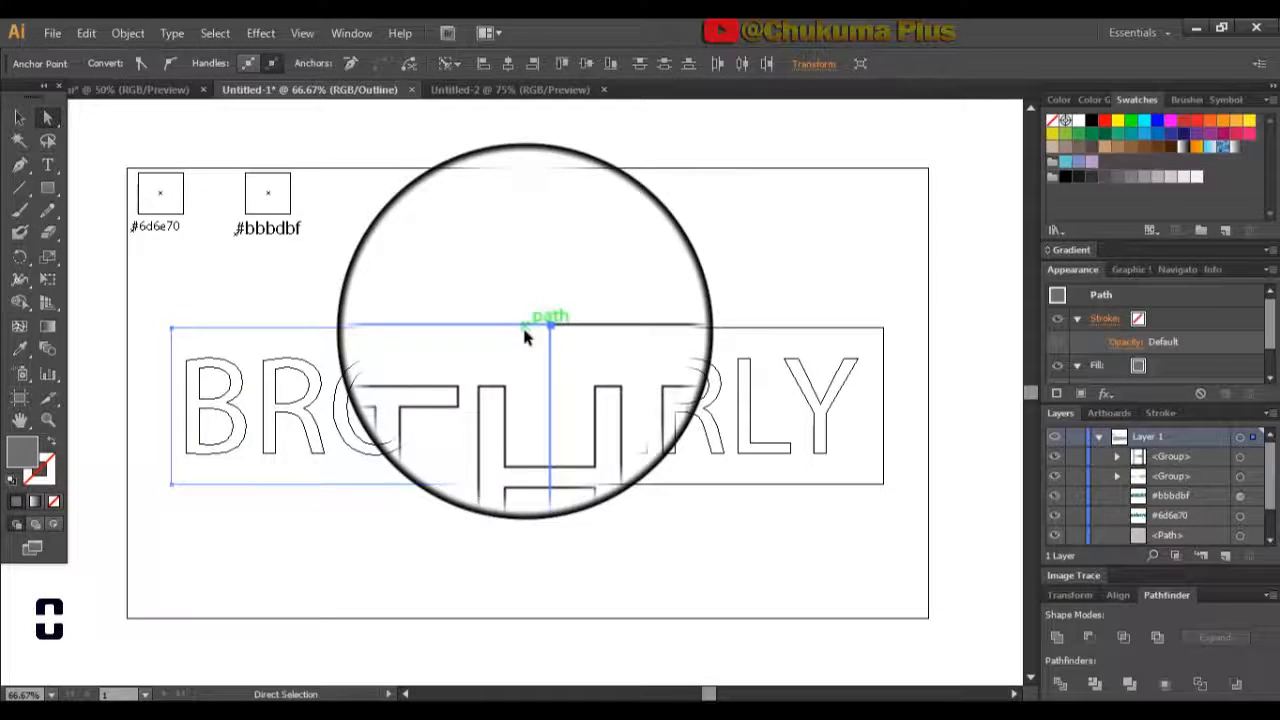
left_click(565, 295)
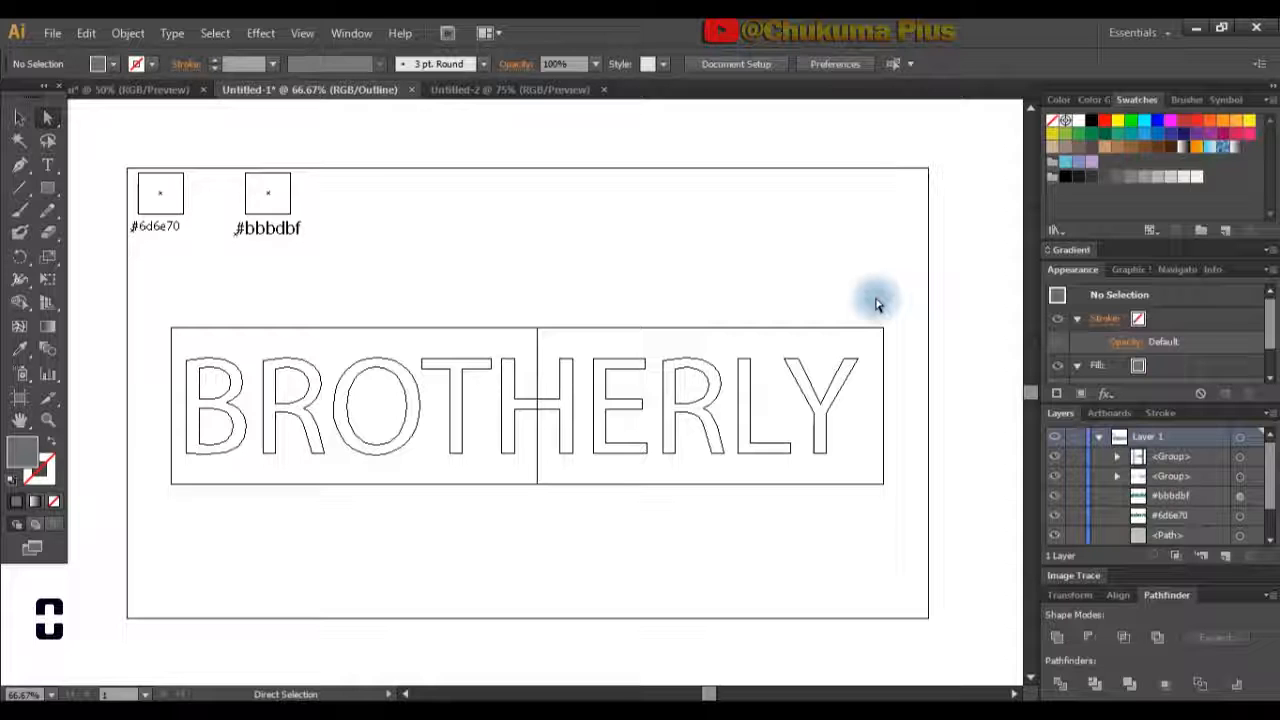
Pull the backing's outer side edges inward to the ends of the Y and the B, and return to preview mode.
left_click_drag(875, 305, 898, 514)
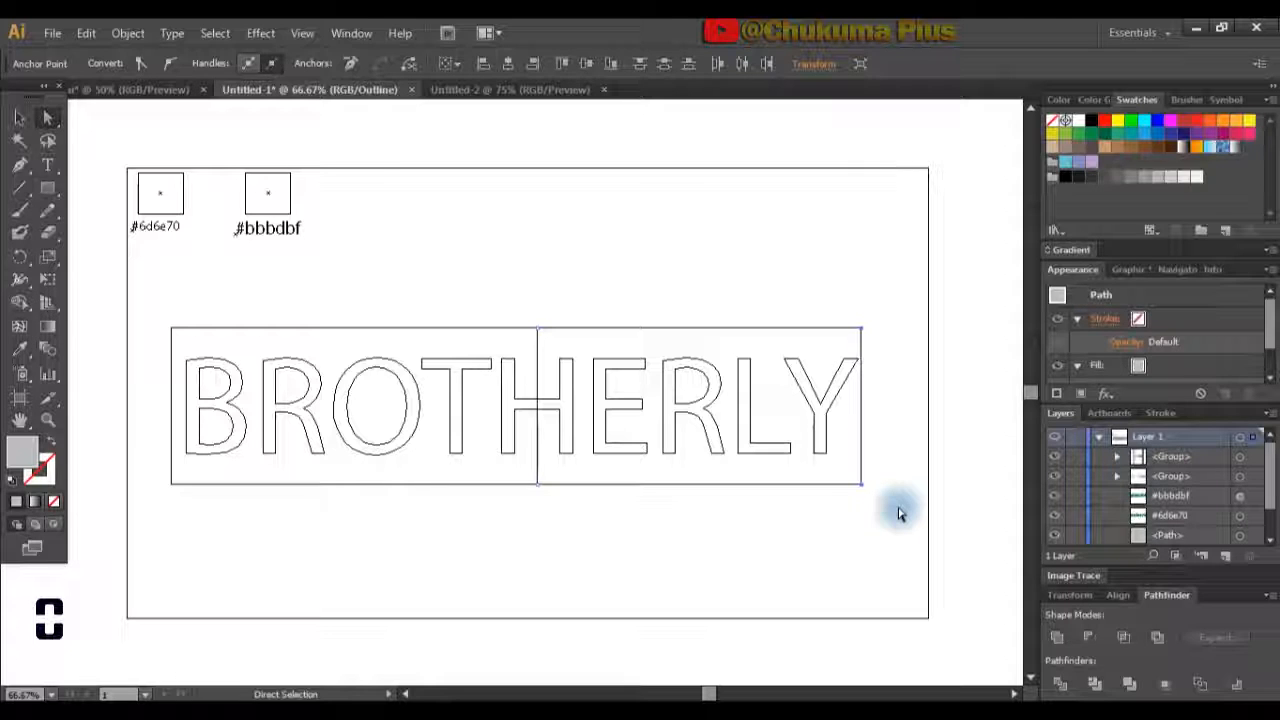
left_click_drag(148, 288, 180, 511)
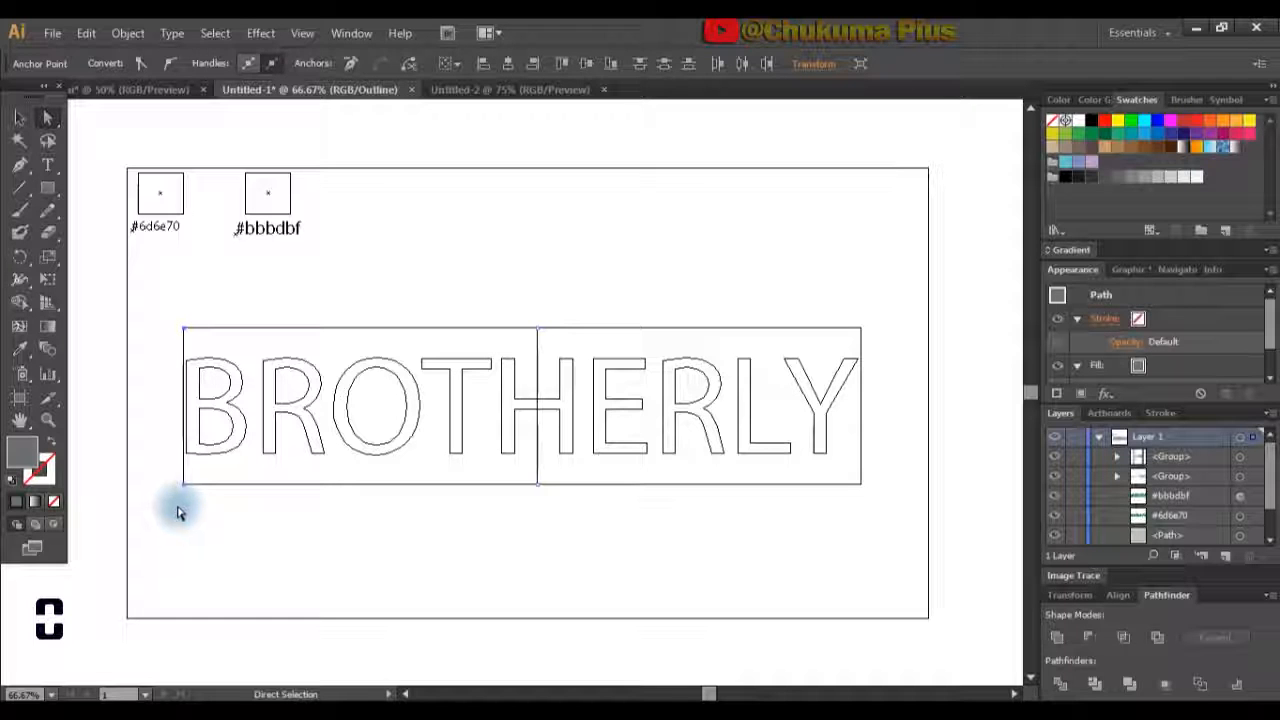
left_click(157, 343)
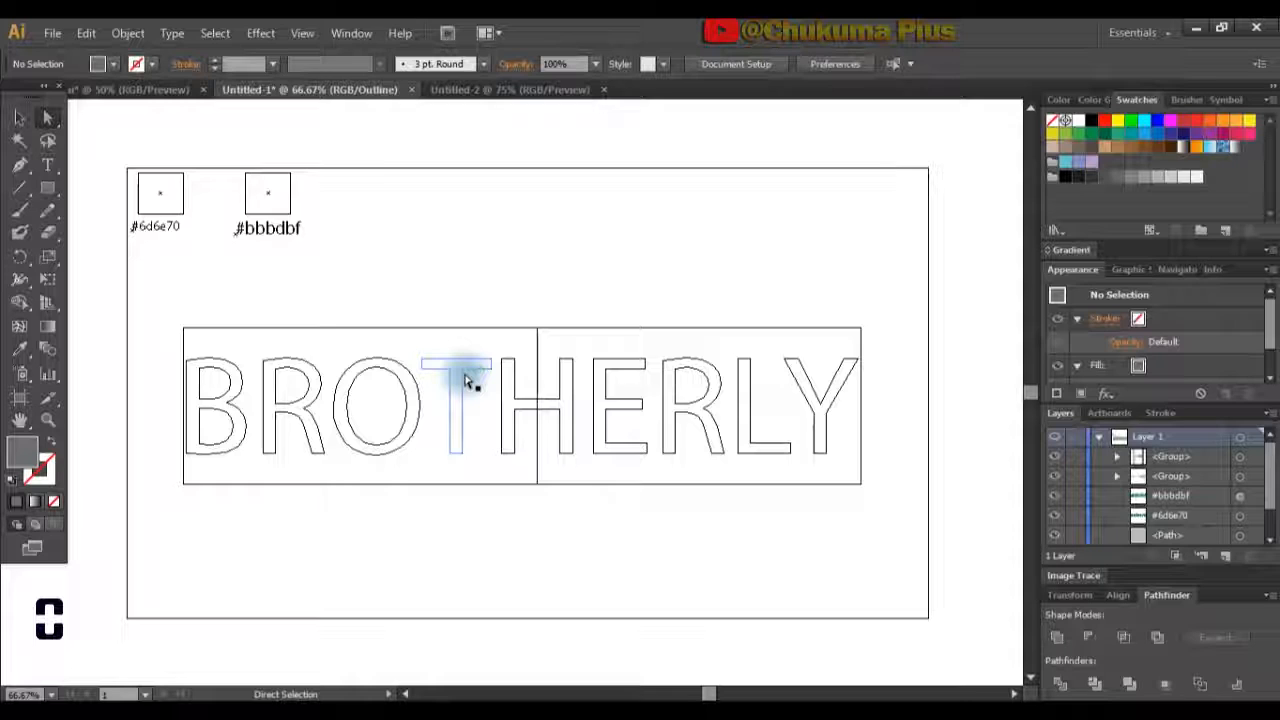
key("ctrl+y")
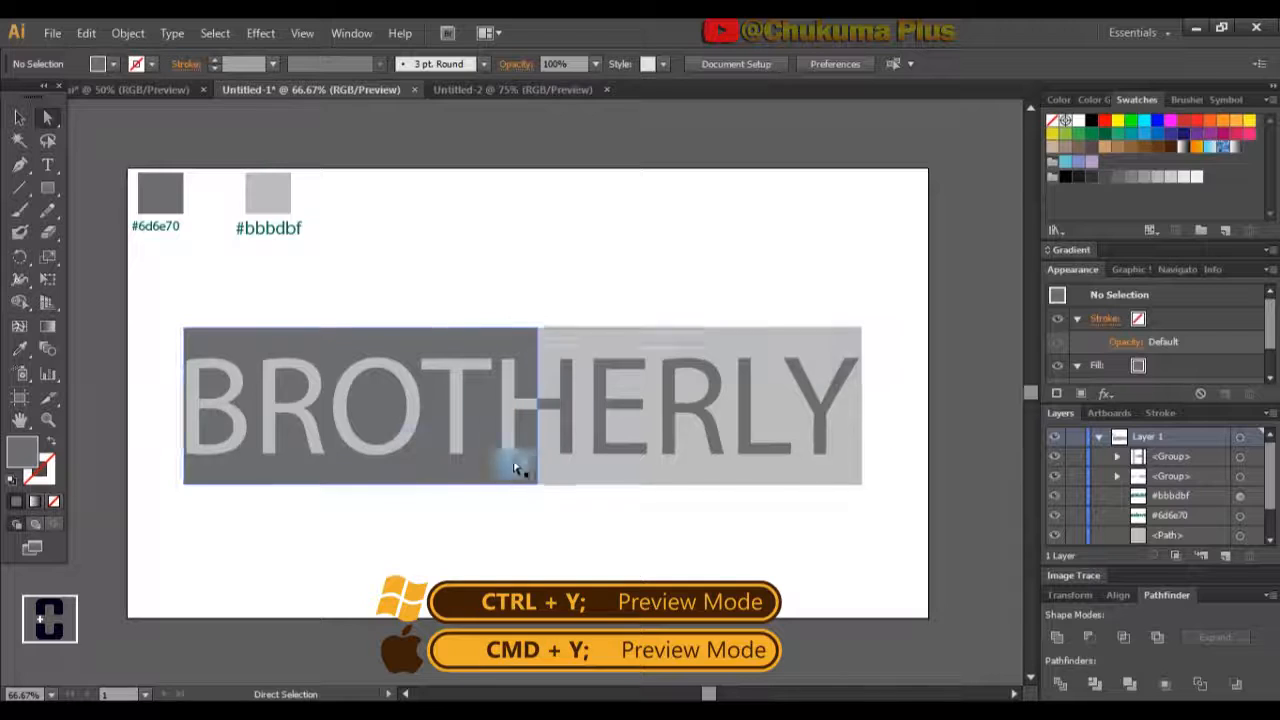
Select the top anchor points of both backing halves and lower the top edge to just above the letters.
left_click_drag(157, 318, 920, 350)
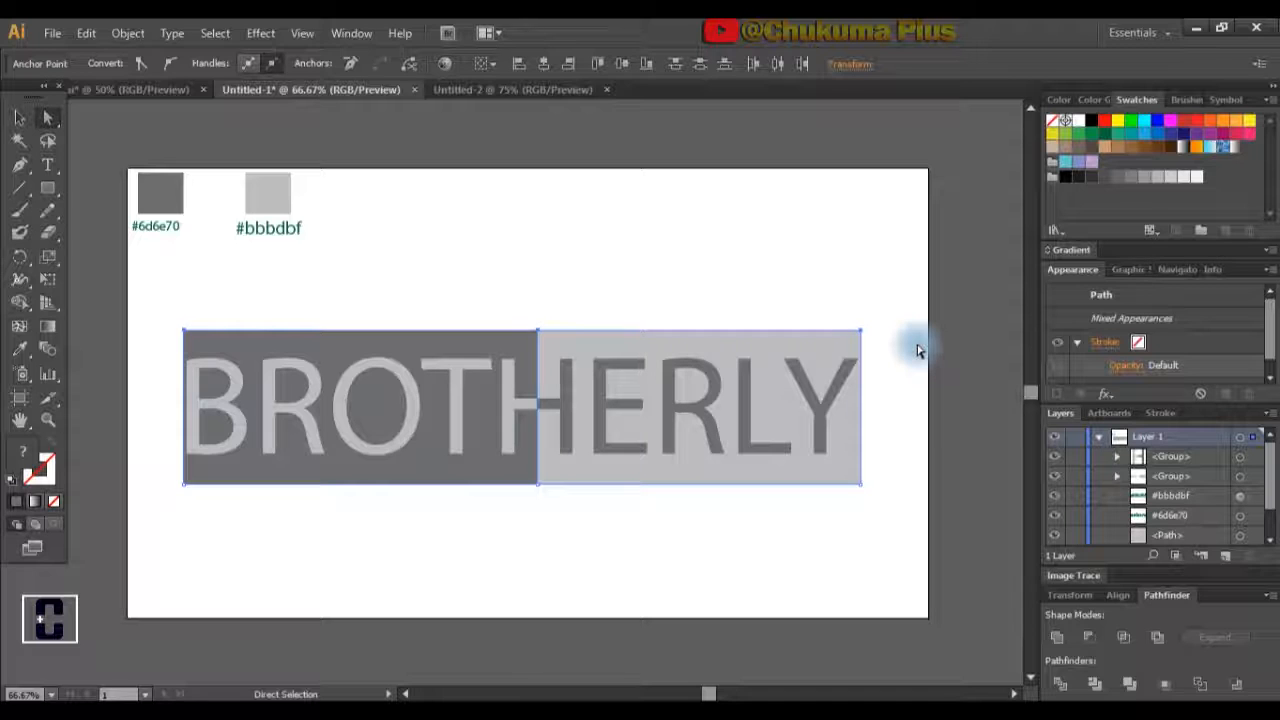
key("Down")
key("Down")
key("Down")
key("Down")
key("Down")
key("Down")
key("Down")
key("Down")
key("Down")
key("Down")
key("Down")
key("Down")
key("Down")
key("Down")
key("Down")
key("Down")
key("Down")
key("Down")
key("Down")
key("Down")
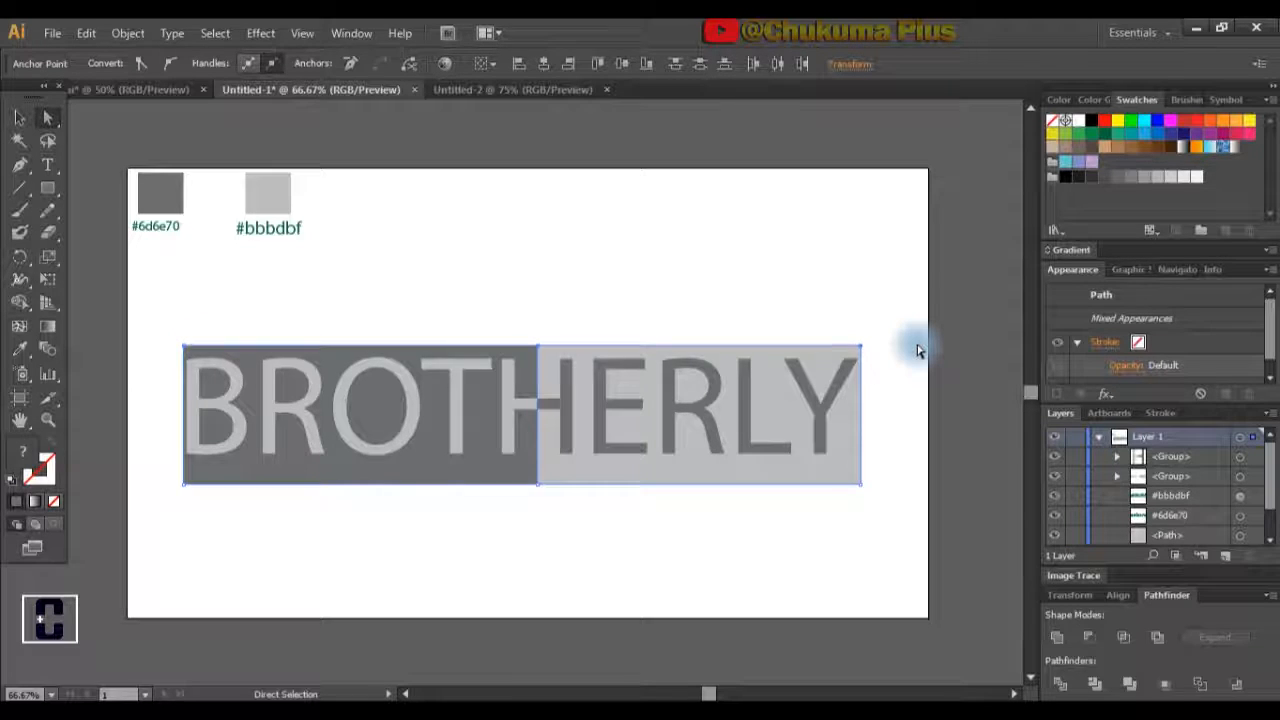
key("Down")
key("Down")
key("Down")
key("Down")
key("Down")
key("Down")
key("Down")
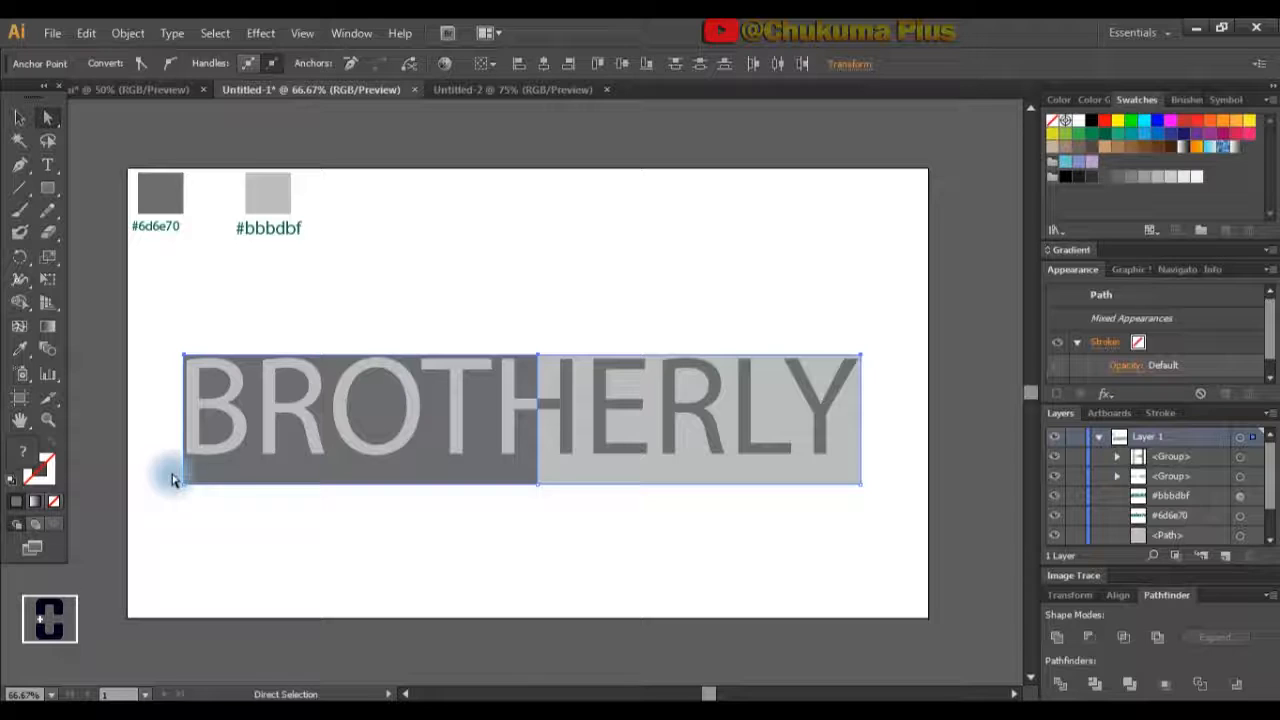
Select the bottom anchor points of both backing halves and raise the lower edge to just below the letters.
left_click_drag(172, 478, 884, 516)
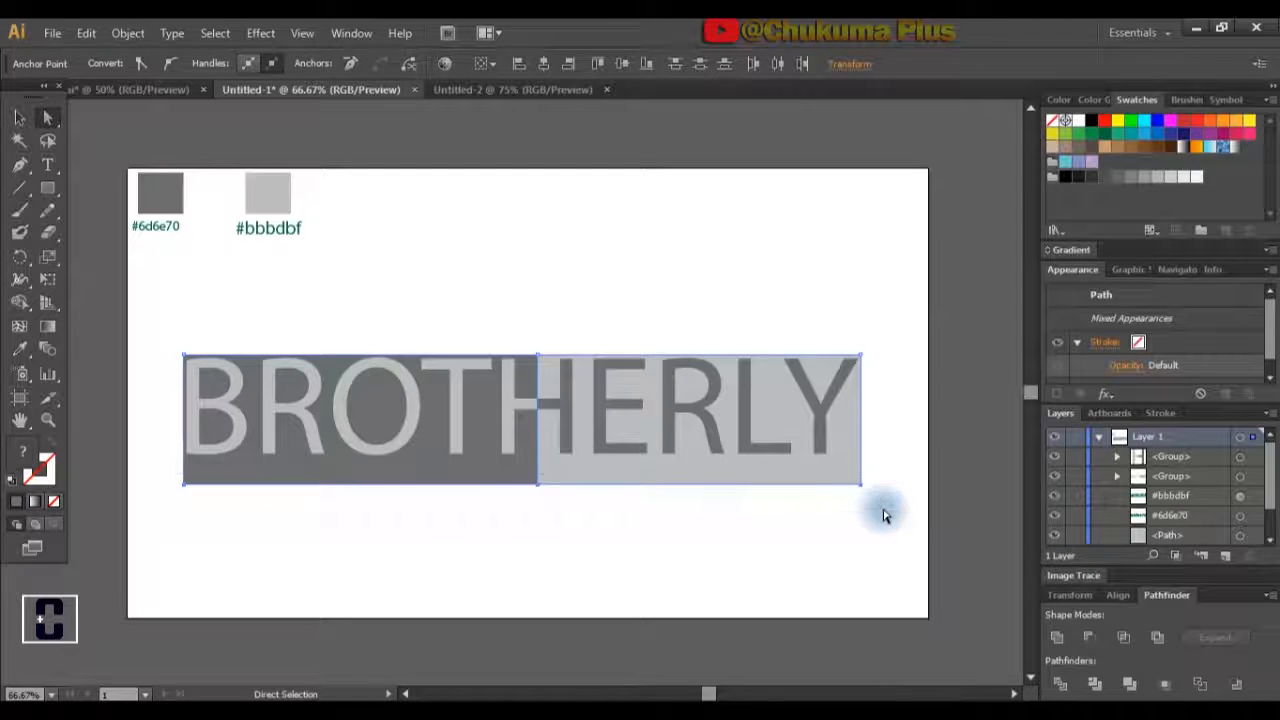
key("Up")
key("Up")
key("Up")
key("Up")
key("Up")
key("Up")
key("Up")
key("Up")
key("Up")
key("Up")
key("Up")
key("Up")
key("Up")
key("Up")
key("Up")
key("Up")
key("Up")
key("Up")
key("Up")
key("Up")
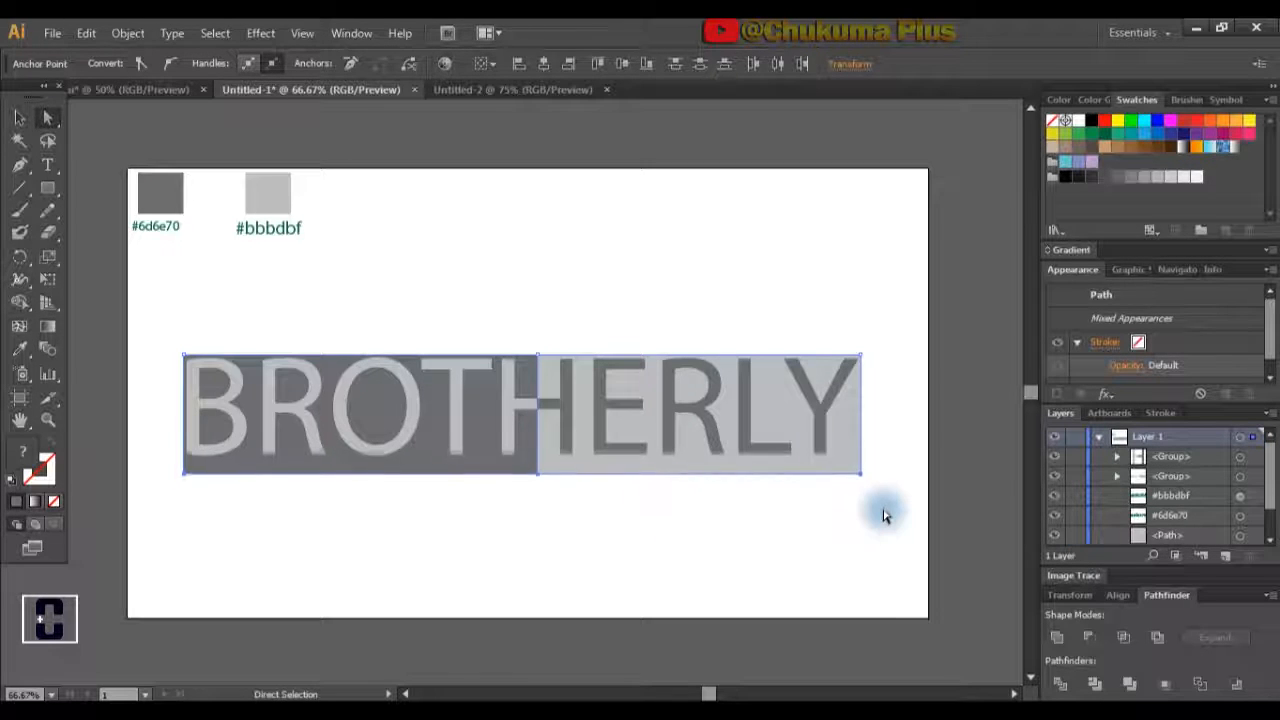
key("Up")
key("Up")
key("Up")
key("Up")
key("Up")
key("Up")
key("Up")
key("Up")
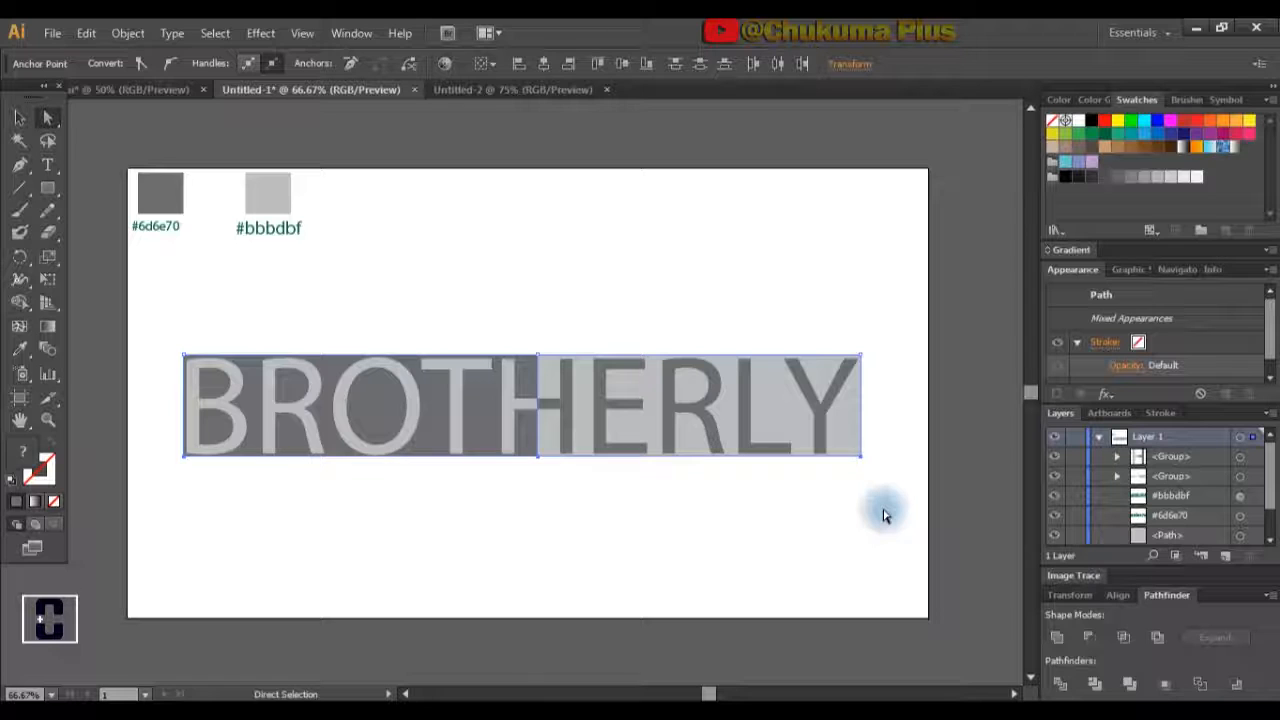
left_click(853, 590)
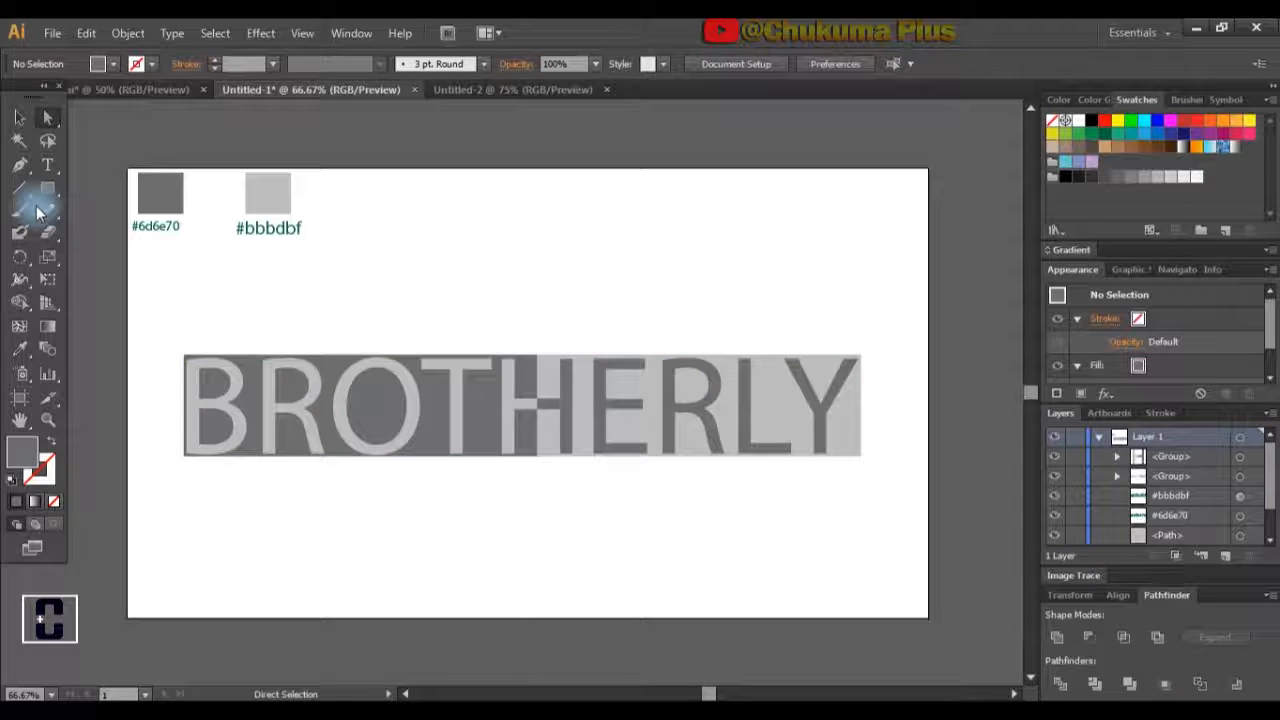
Stretch the H's top right corner point up to about Y 237 pt and its bottom left corner point downward into matching spikes.
left_click(46, 122)
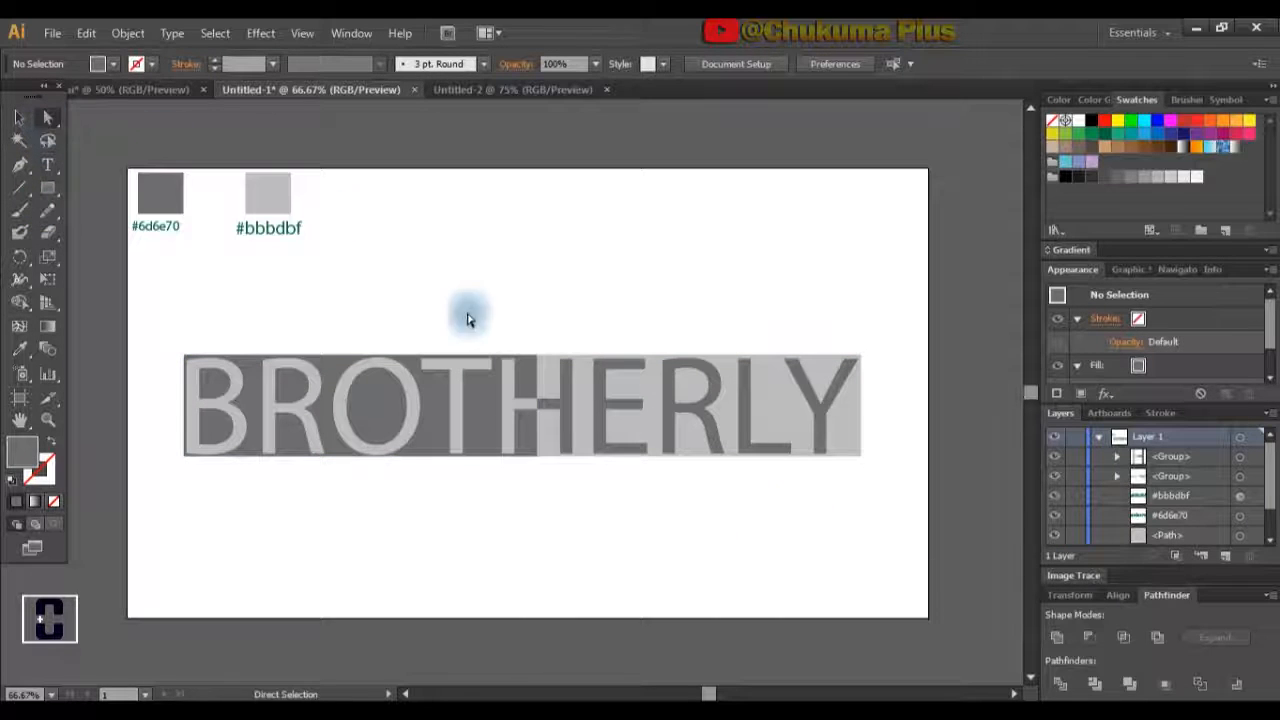
left_click(572, 367)
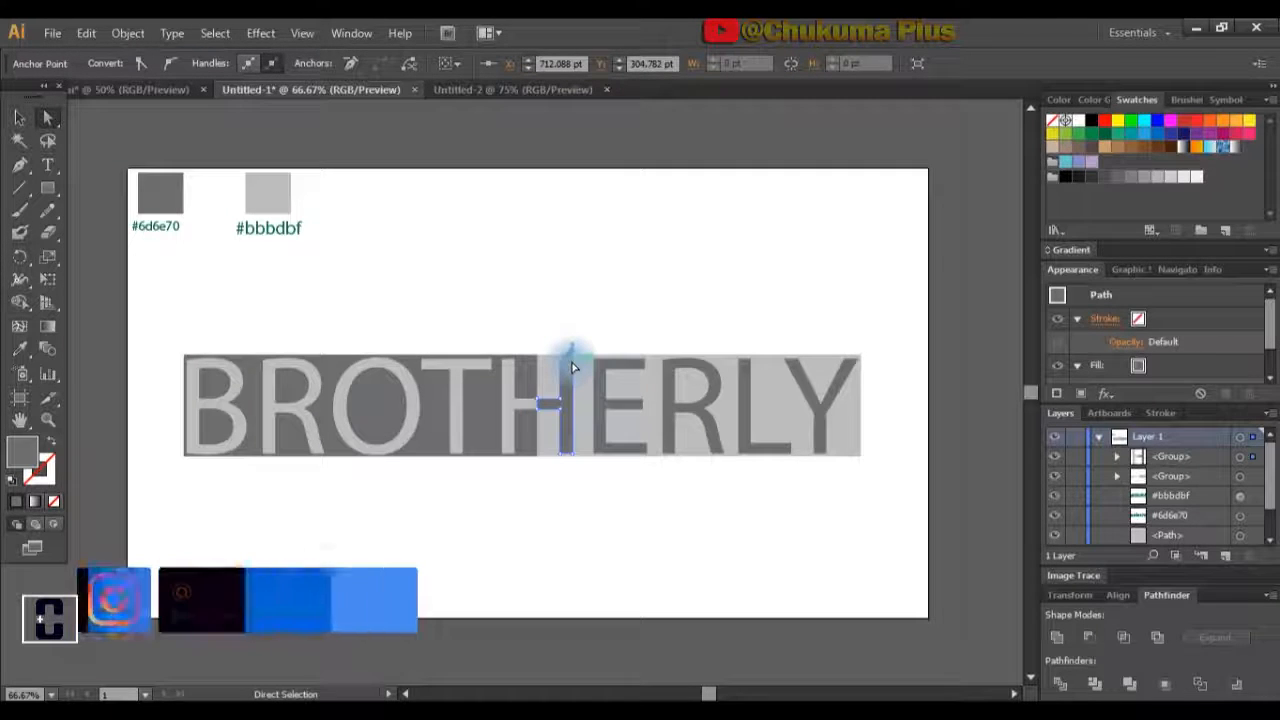
key("shift+Up")
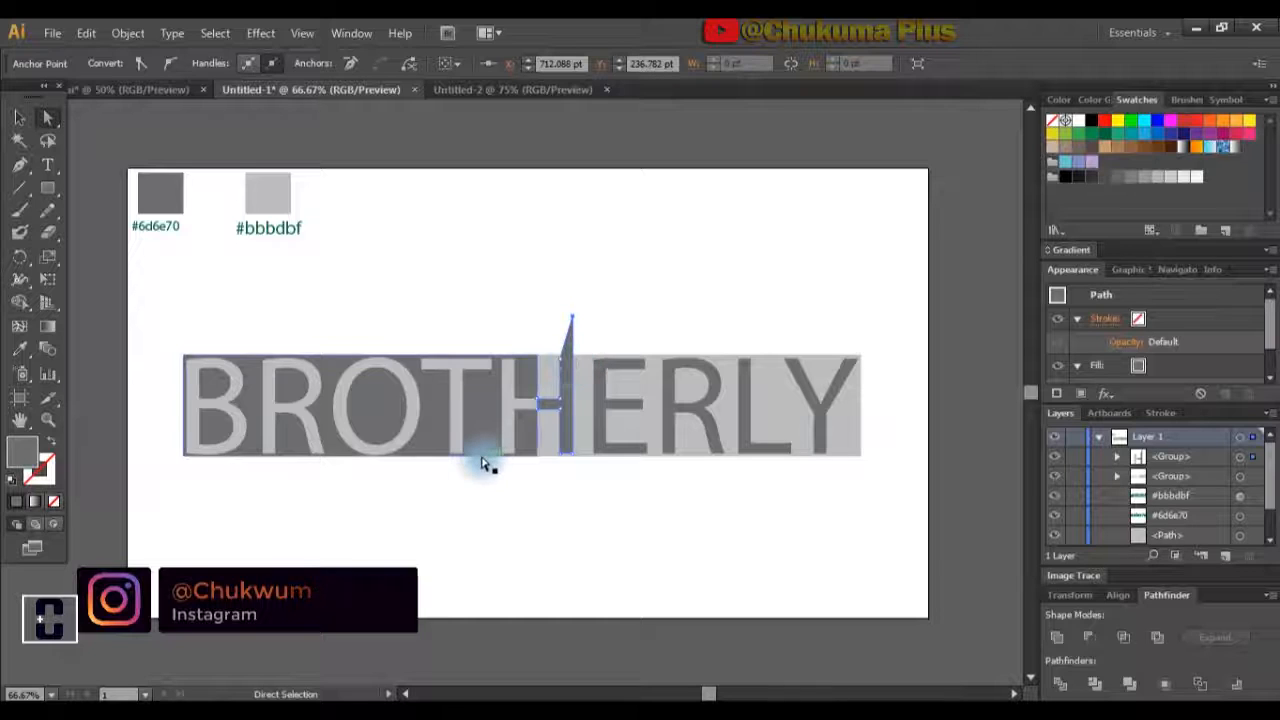
left_click_drag(503, 462, 503, 458)
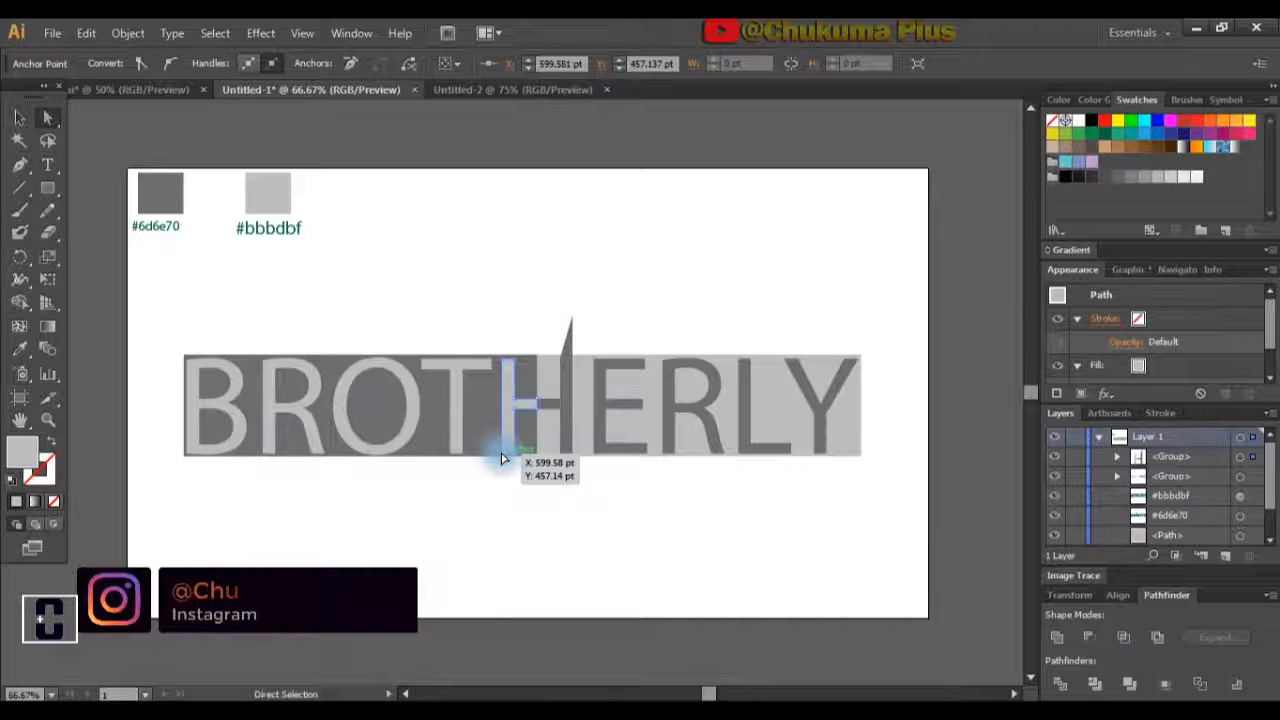
key("shift+Down")
key("shift+Down")
key("shift+Down")
key("shift+Down")
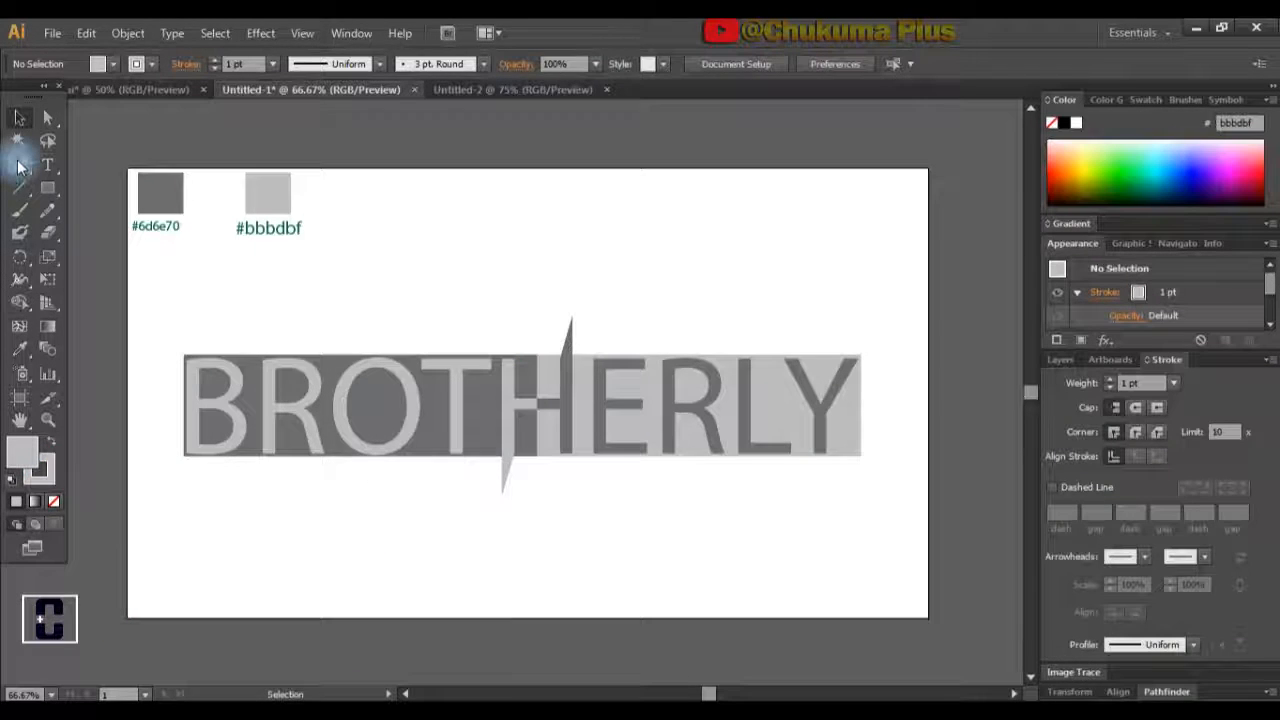
With the Pen tool, draw a horizontal line about 566 pt long above the dark grey half and set its stroke weight to 8 pt.
left_click(20, 165)
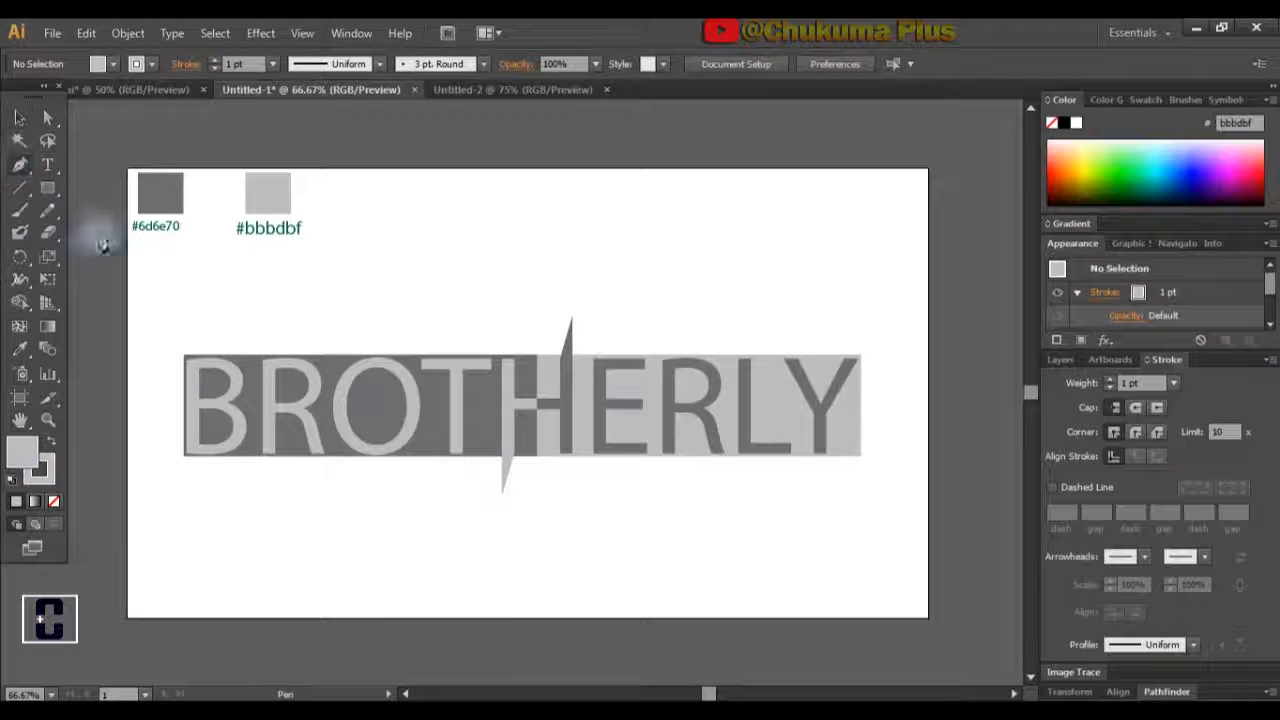
left_click(184, 334)
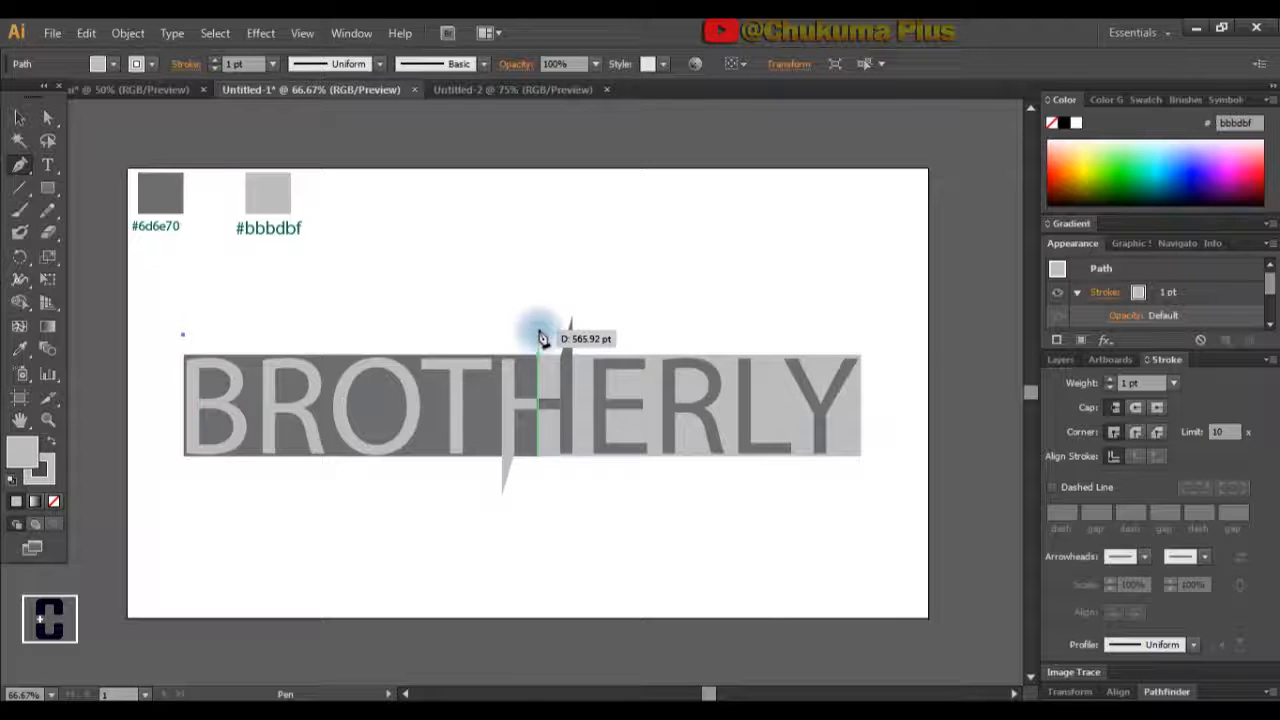
left_click(540, 336)
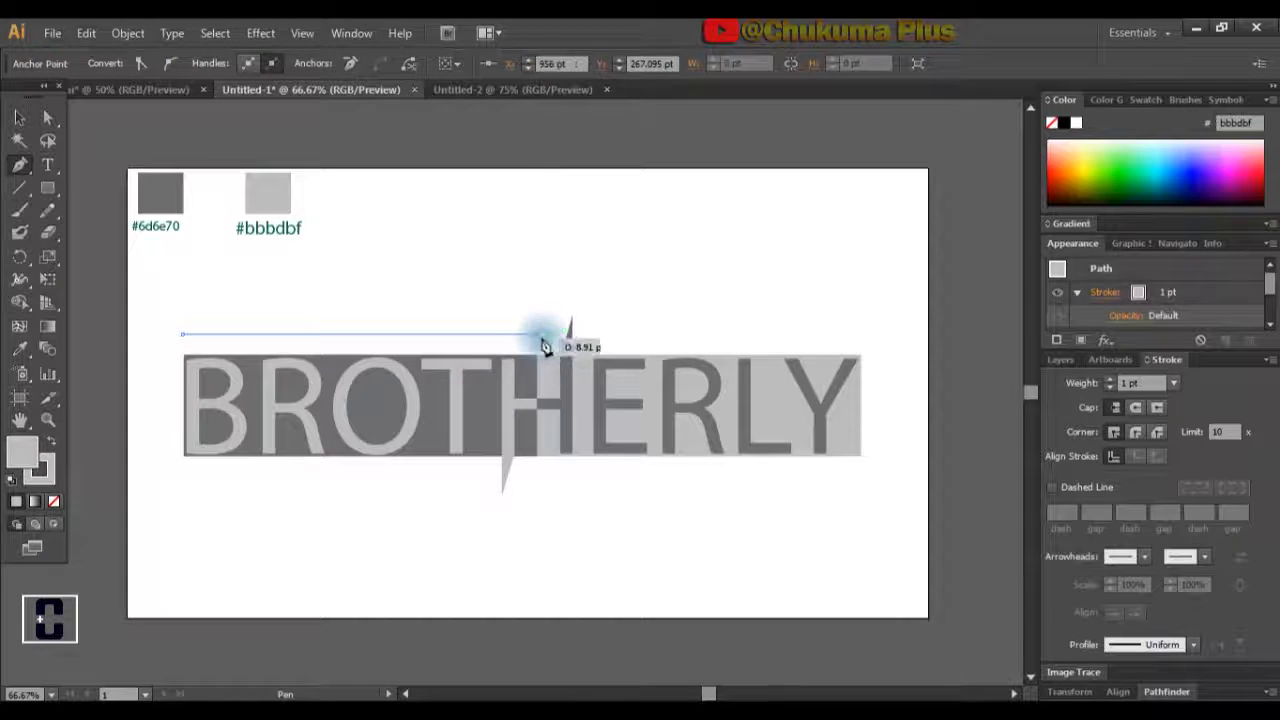
left_click(1122, 382)
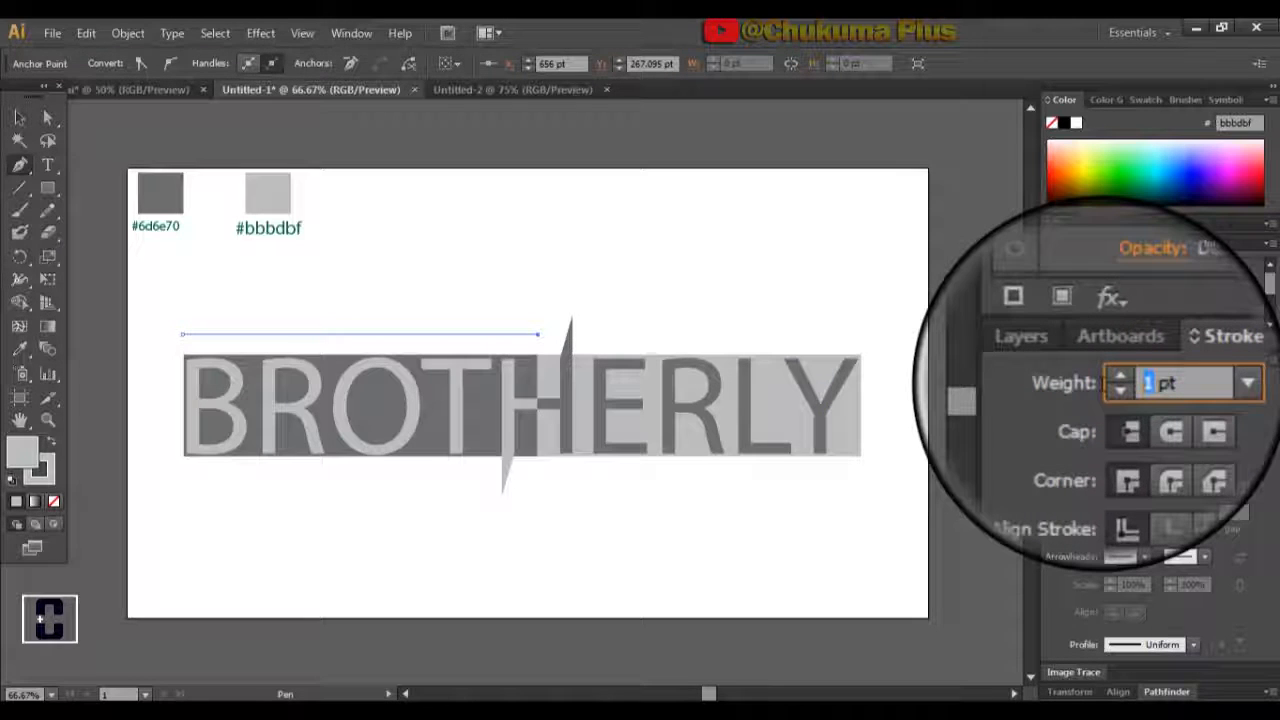
type("8")
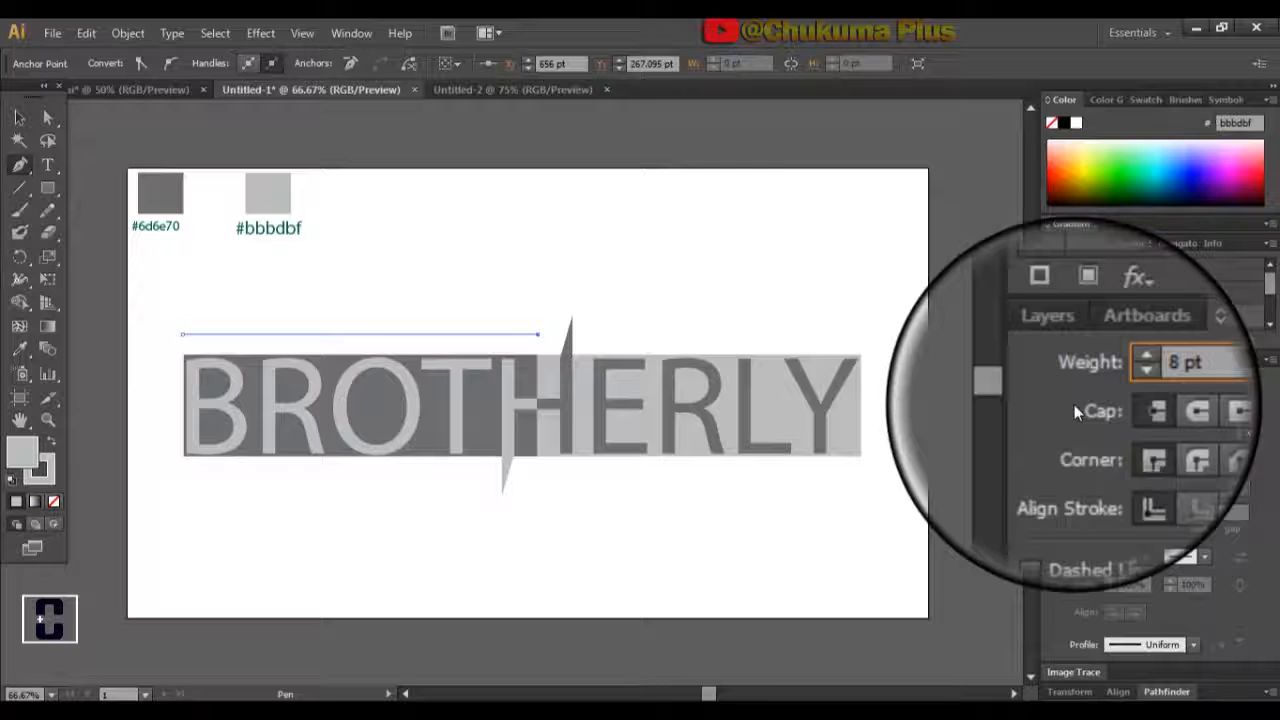
key("Return")
left_click(572, 336)
left_click(14, 124)
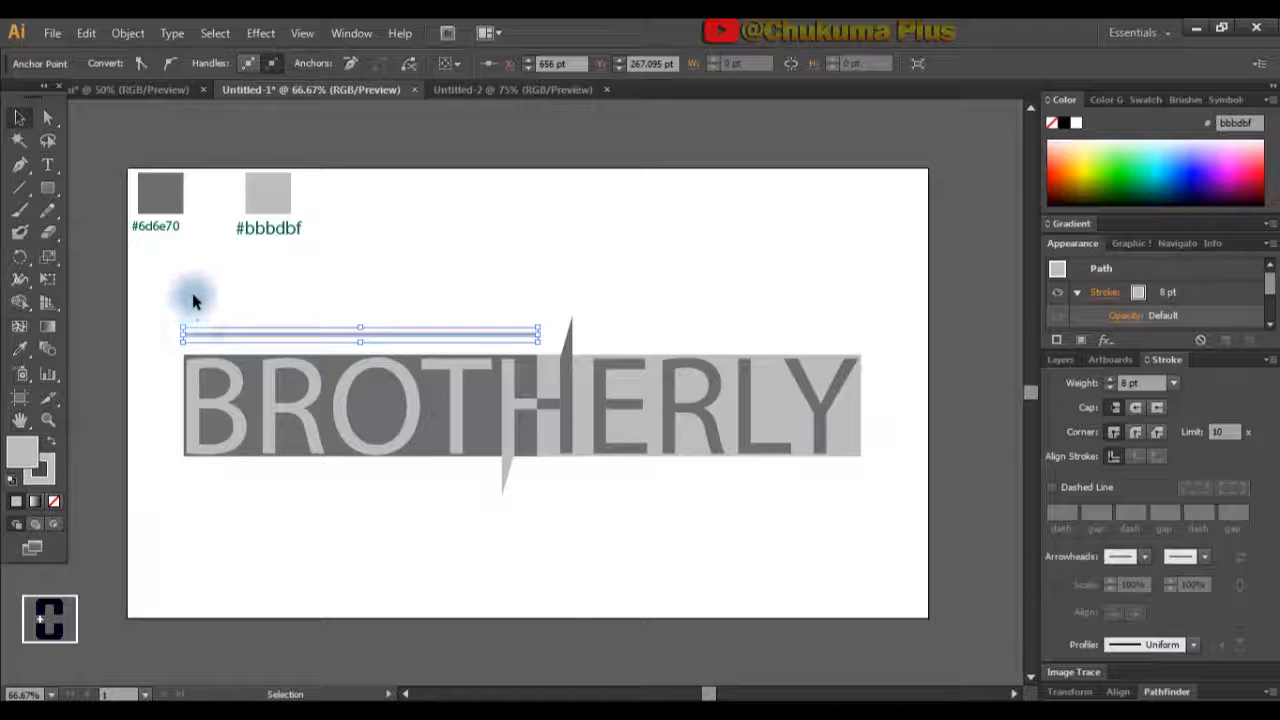
Remove the fill from the line above the dark grey half, keeping only its stroke.
left_click(194, 300)
left_click(245, 337)
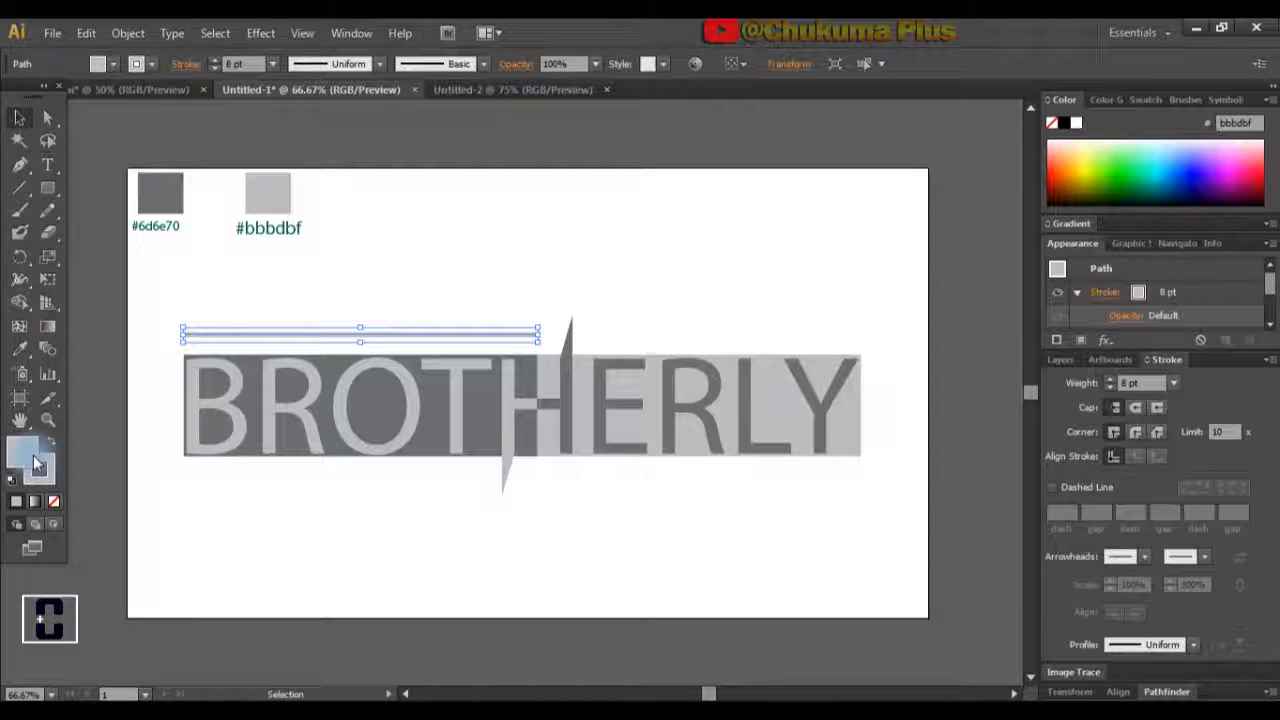
left_click(53, 501)
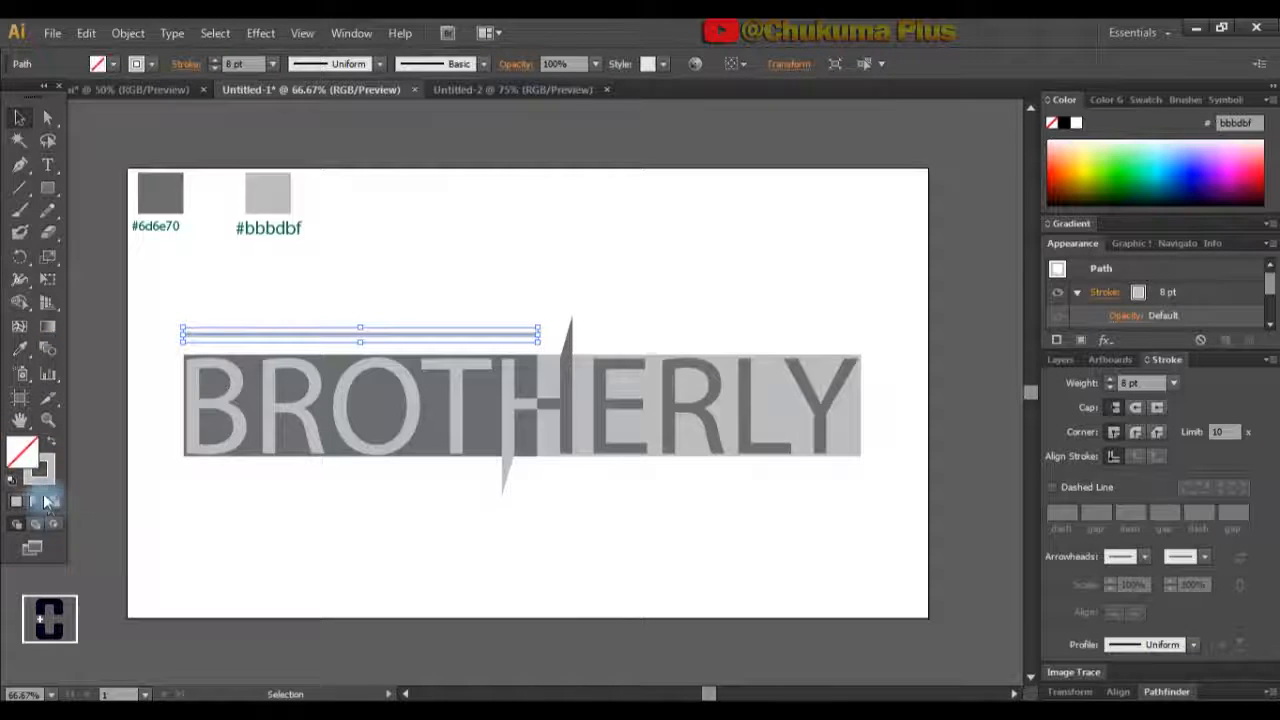
left_click(312, 291)
In outline view, expand the line above the dark grey half into a filled bar shape.
key("ctrl+y")
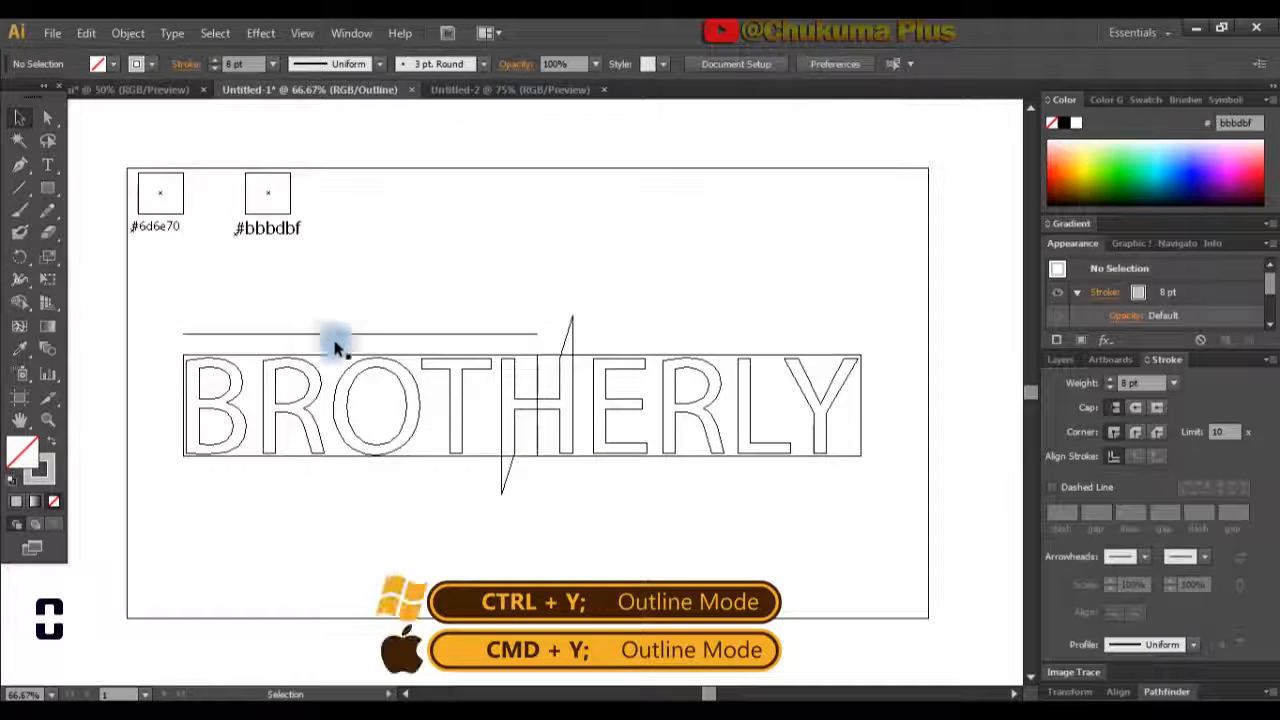
left_click(353, 334)
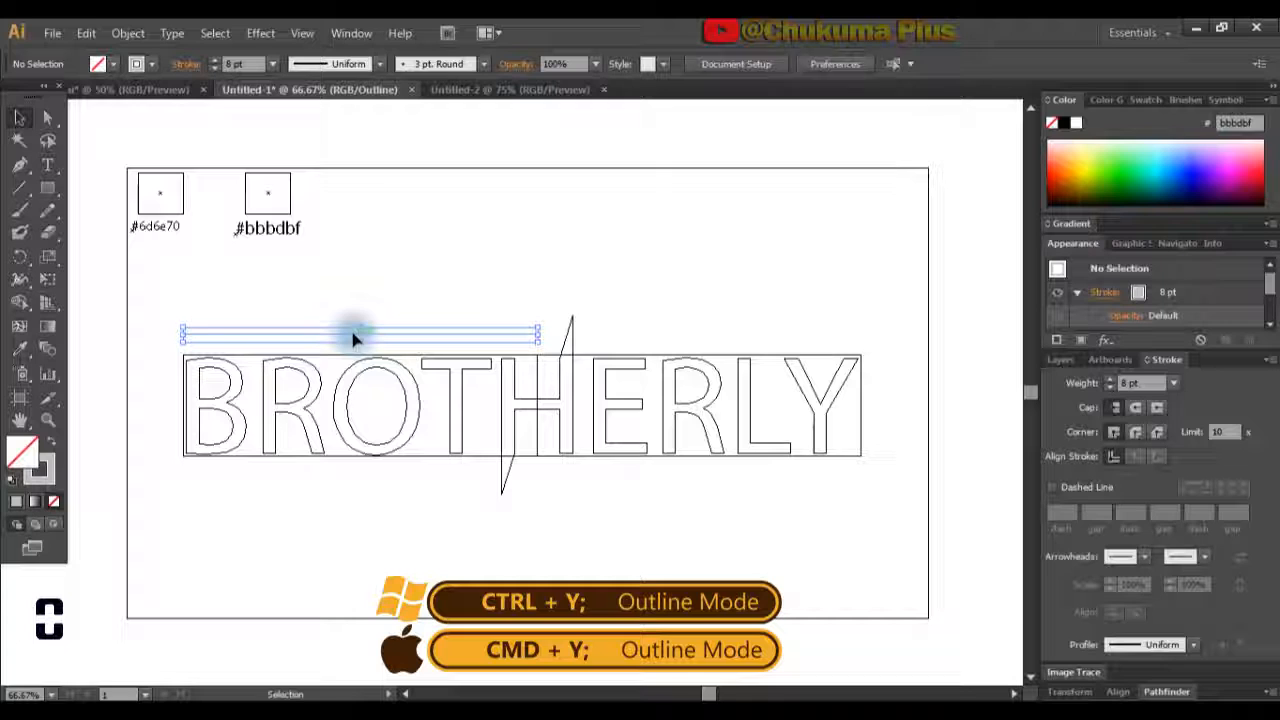
left_click(127, 33)
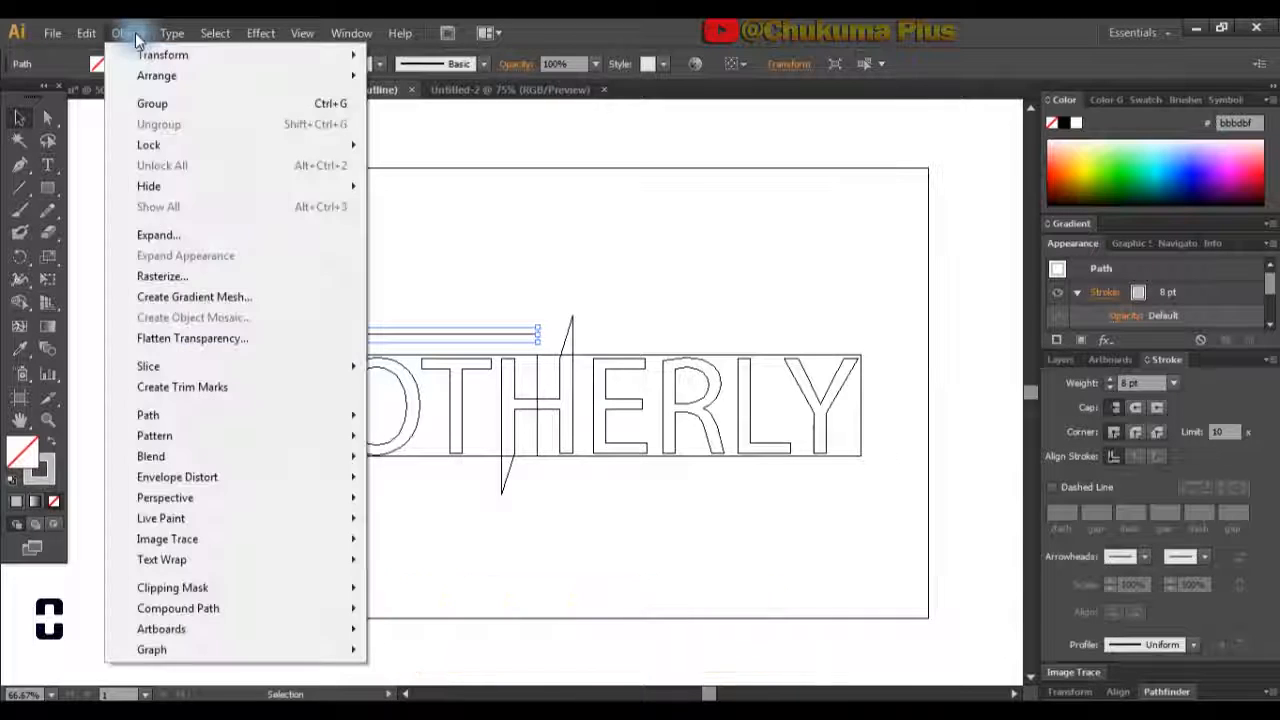
left_click(160, 235)
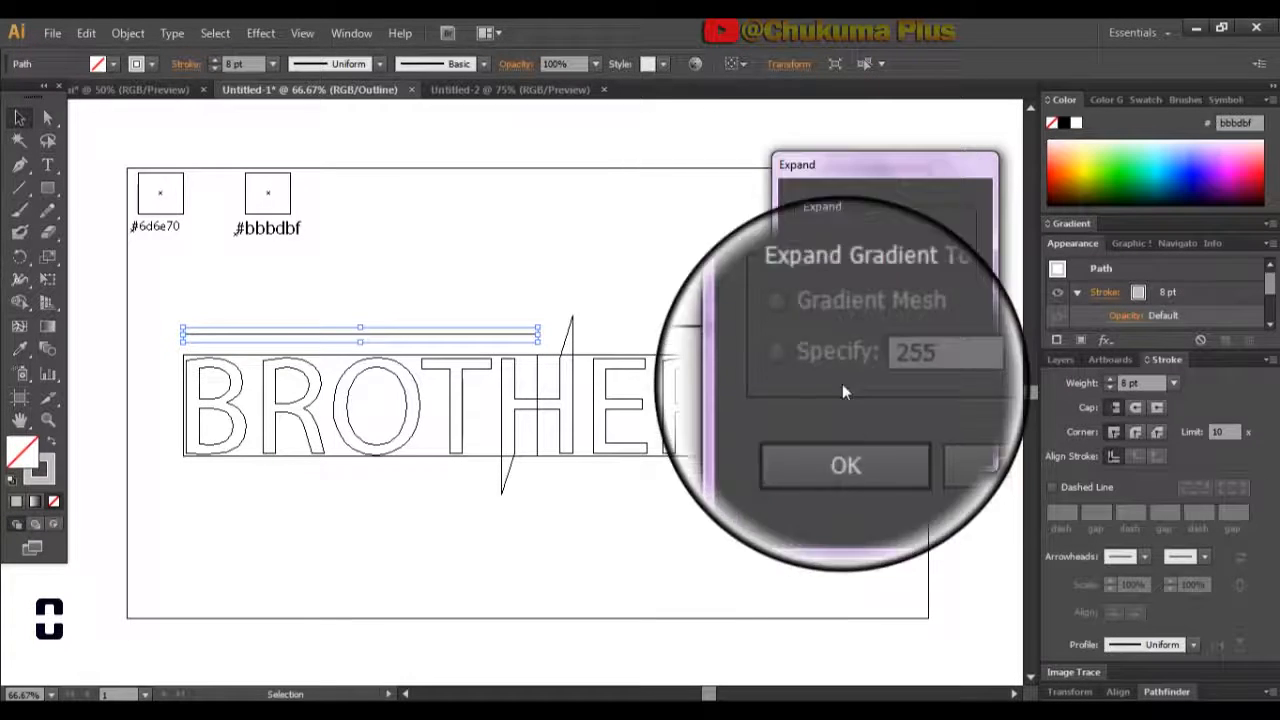
left_click(843, 428)
left_click(706, 243)
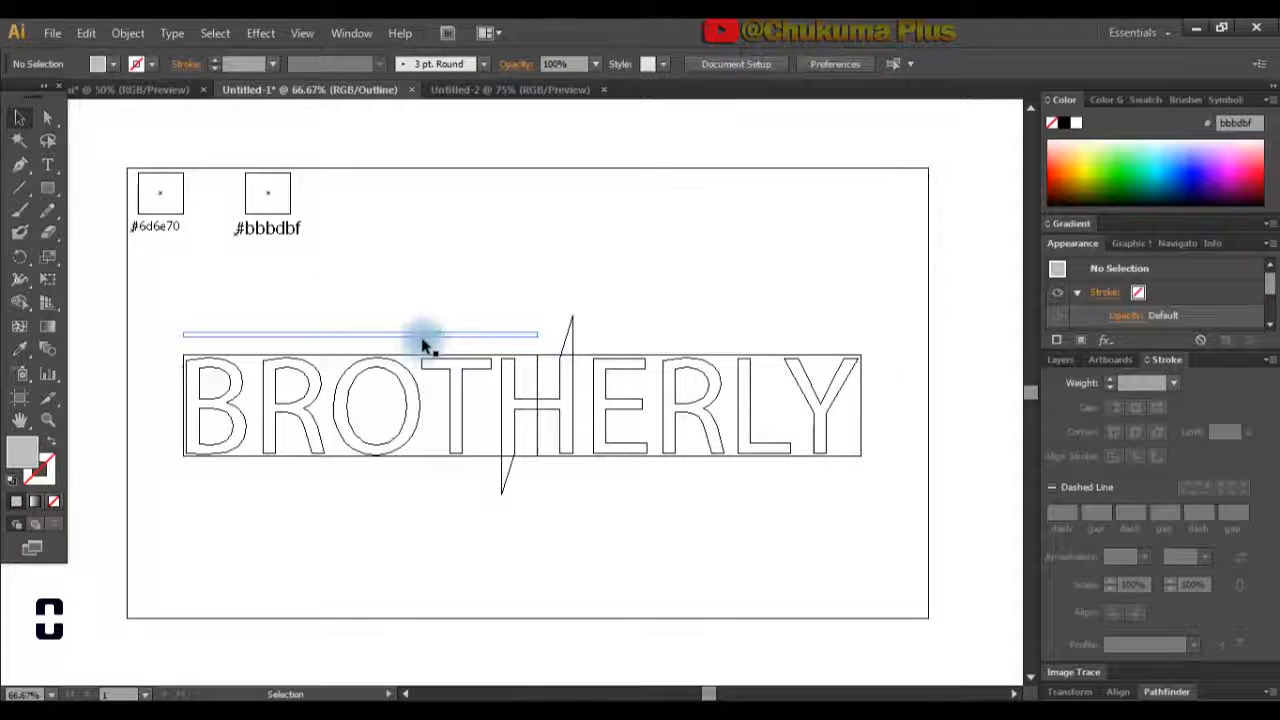
Duplicate the bar below the light grey half and align the copy's inner end with the split between the backing halves.
left_click(438, 336)
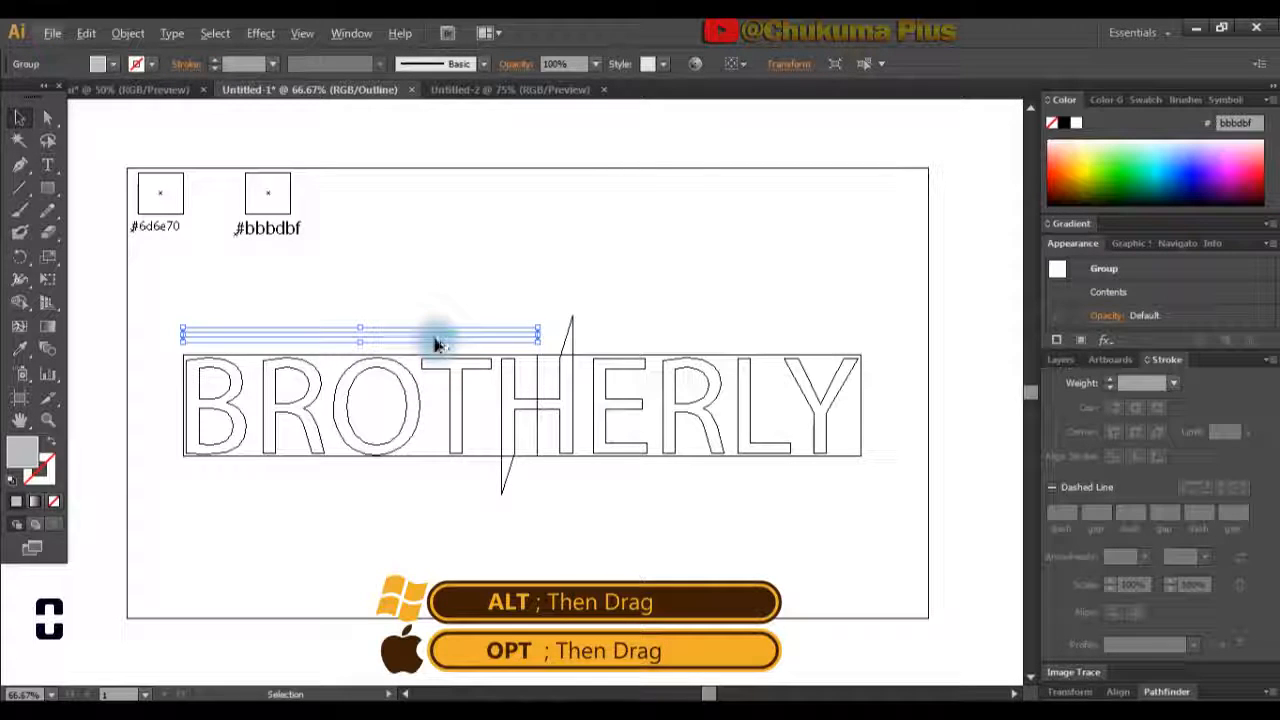
left_click_drag(436, 341, 786, 482)
left_click(887, 447)
left_click_drag(887, 447, 904, 513)
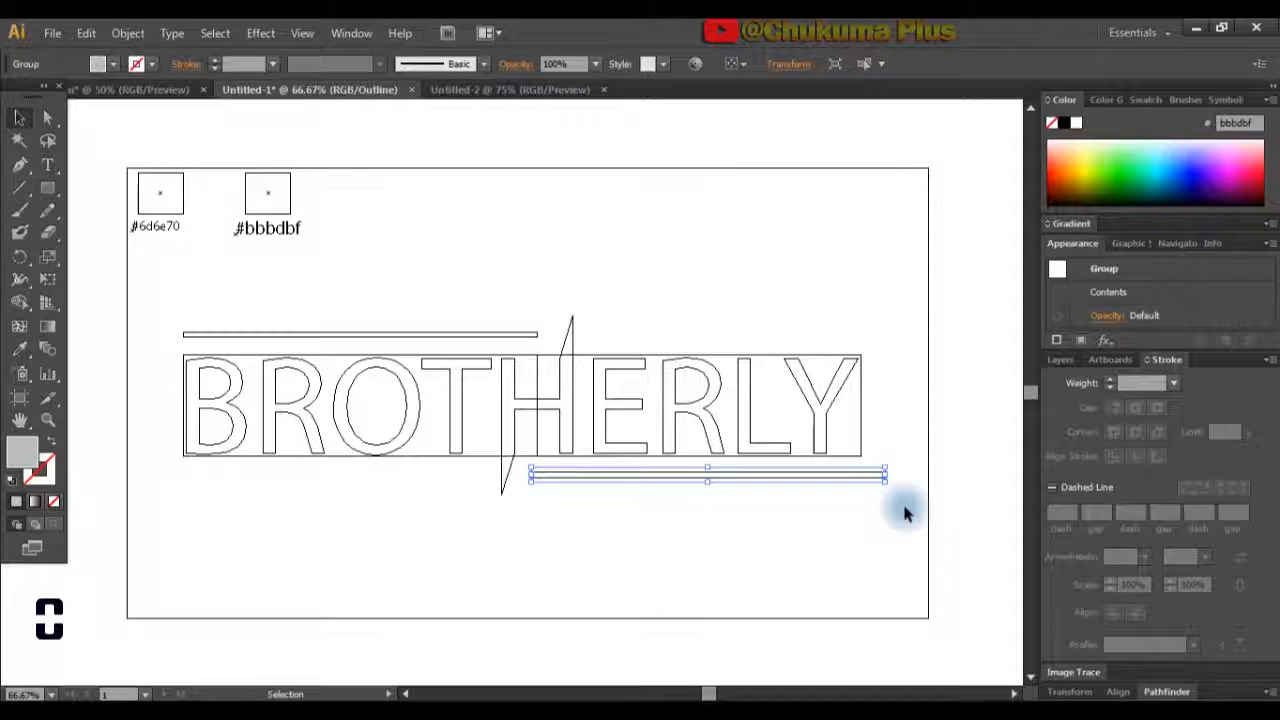
left_click(904, 513)
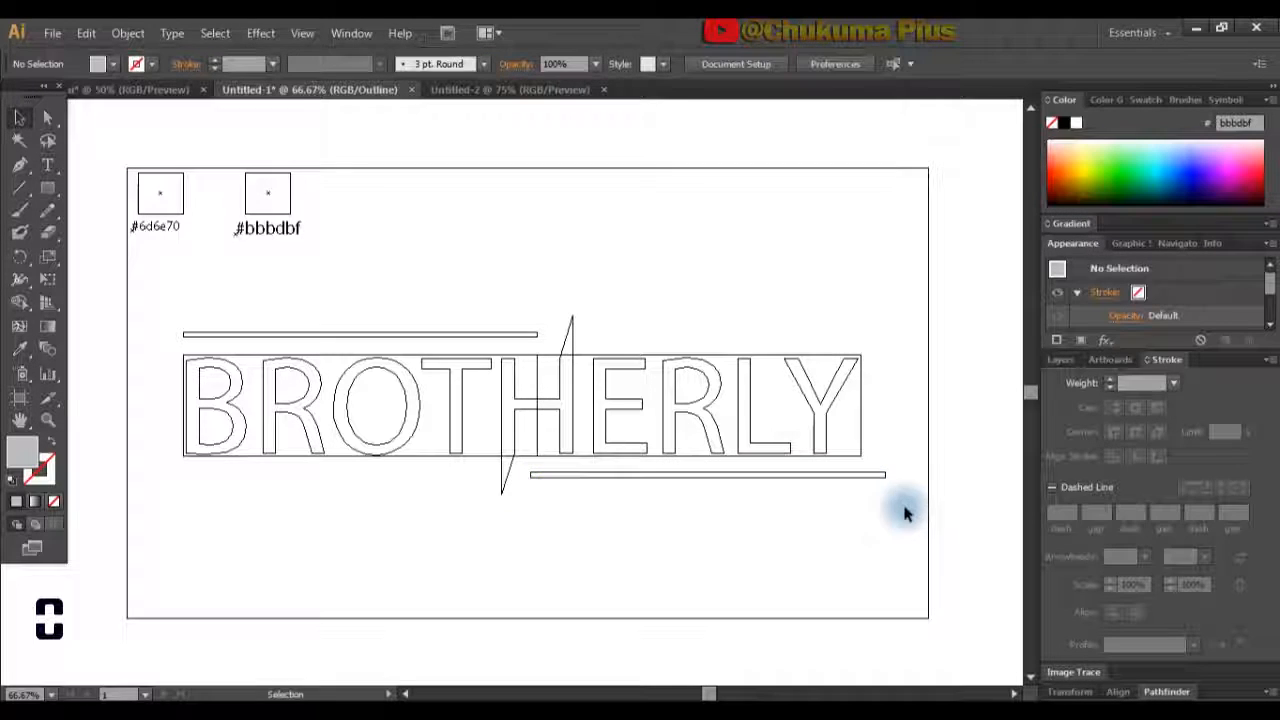
left_click(658, 472)
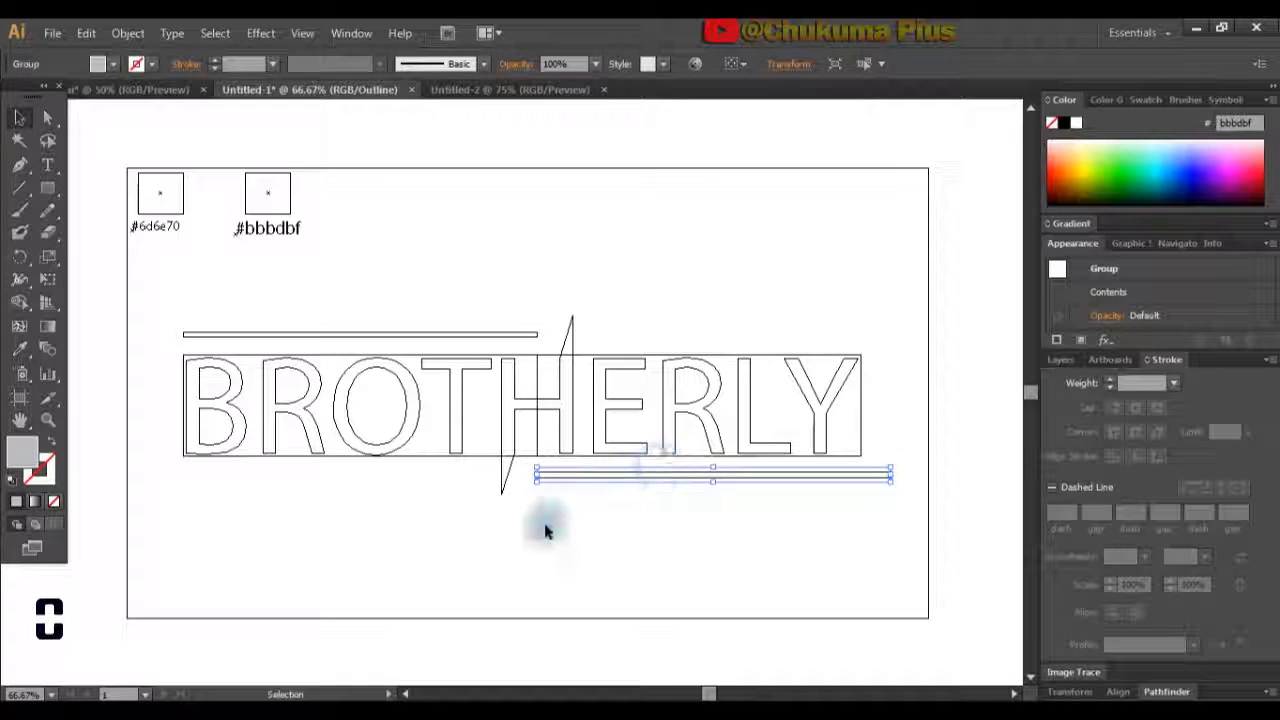
left_click(512, 548)
Shorten the lower bar's outer end to line up with the backing's edge at the Y, and return to preview mode.
left_click(47, 117)
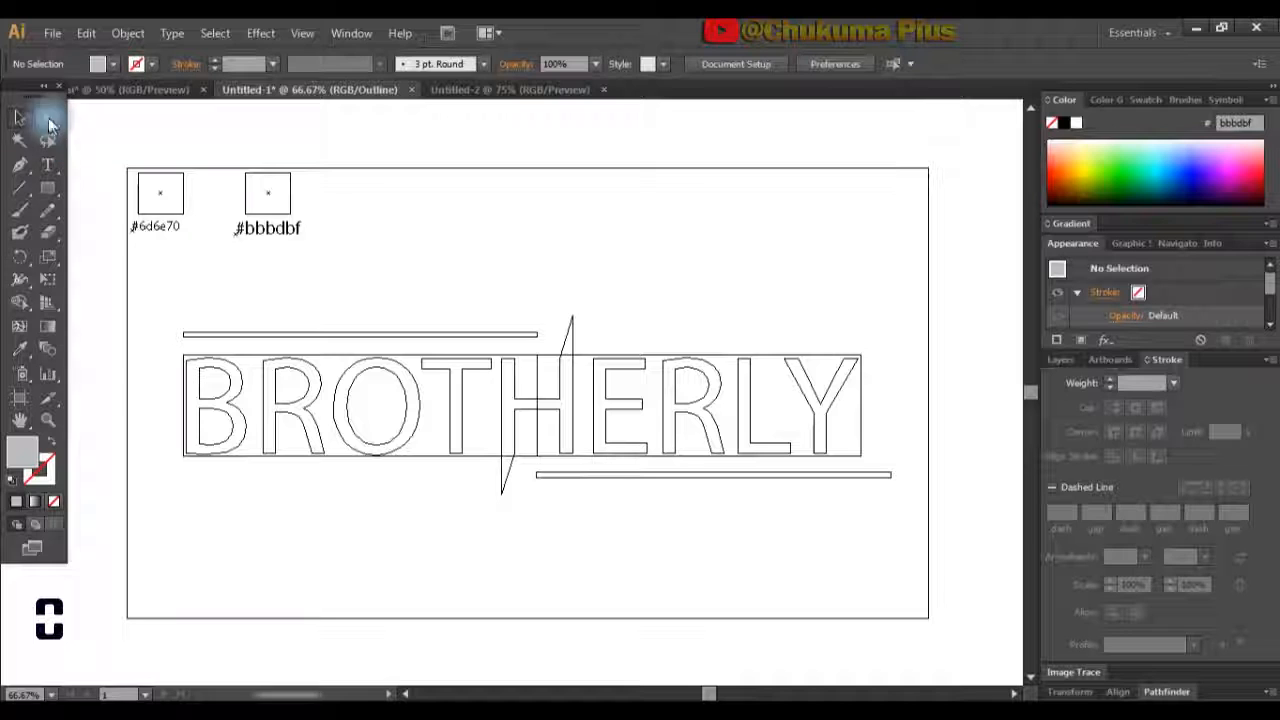
left_click_drag(887, 455, 913, 505)
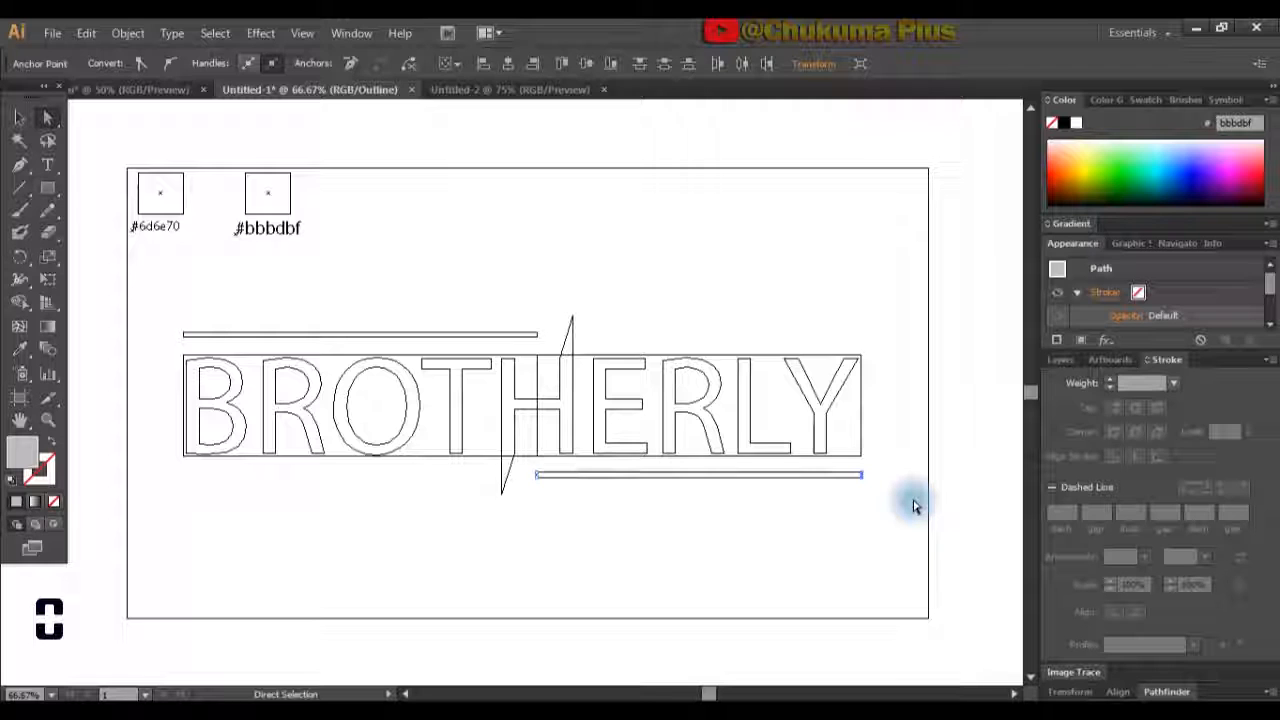
left_click(913, 505)
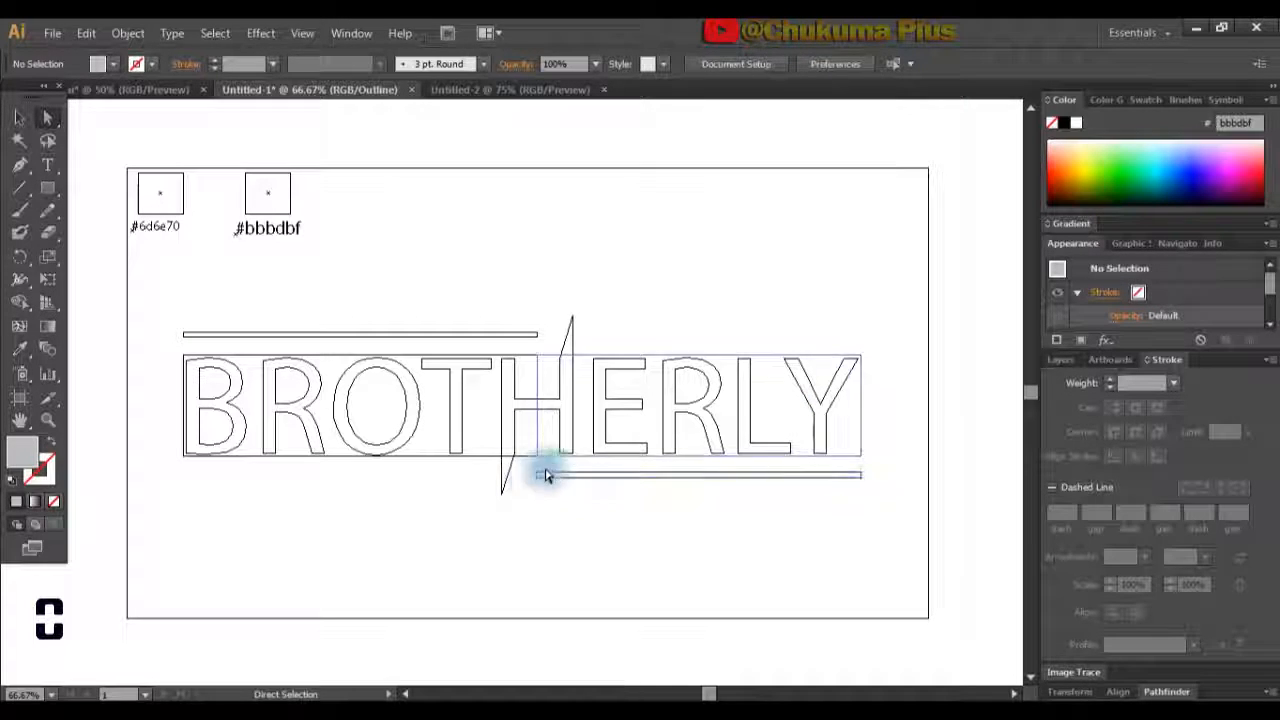
left_click(19, 117)
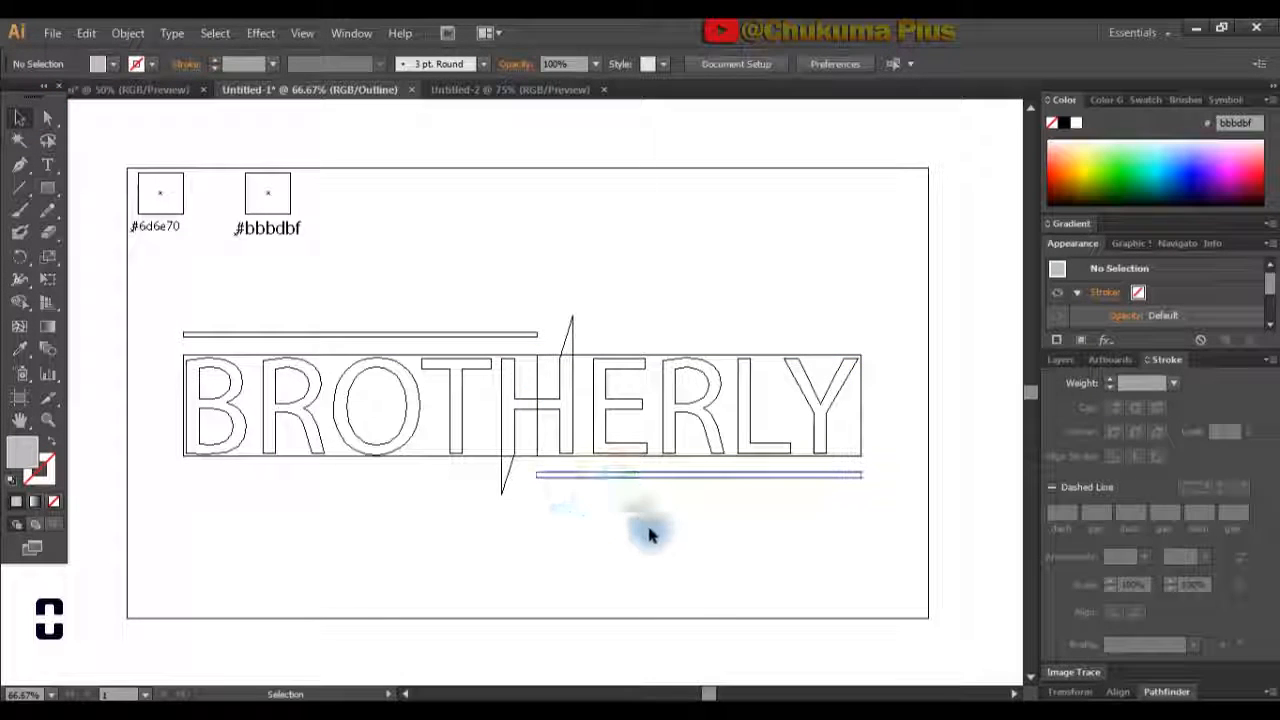
key("ctrl+y")
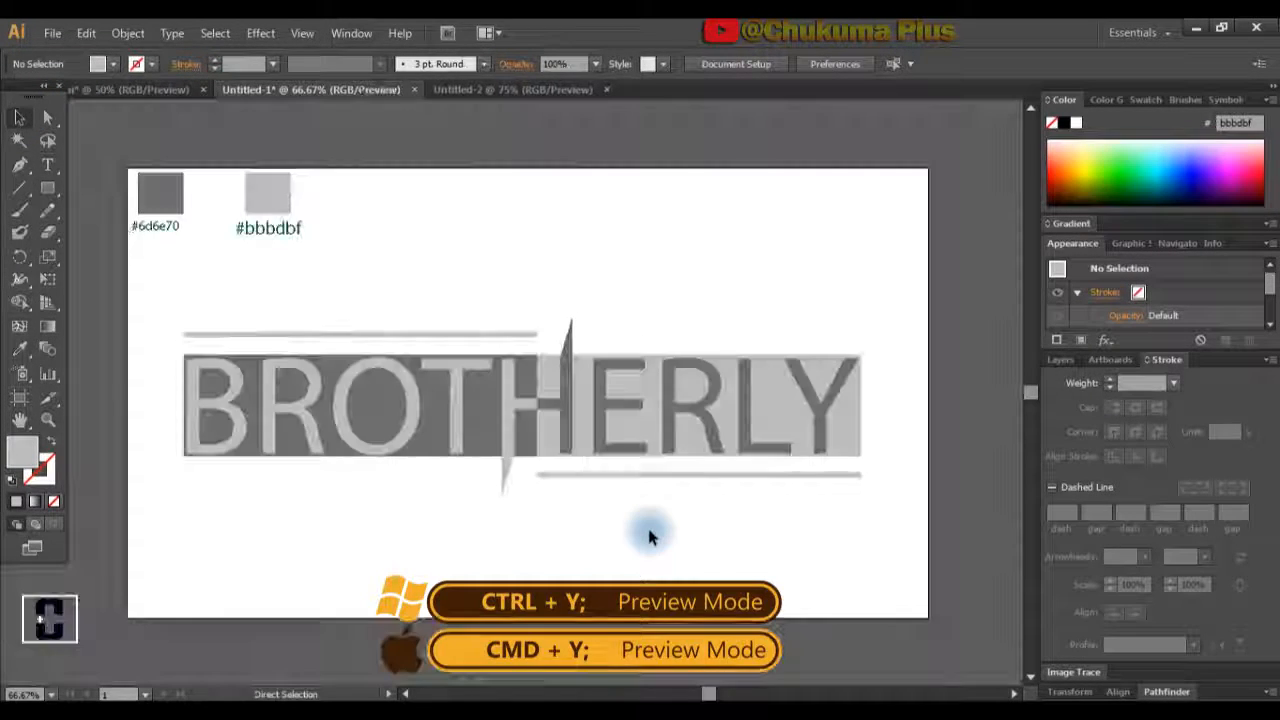
Recolour the lower bar dark grey by sampling the #6d6e70 swatch on the artboard.
left_click(609, 473)
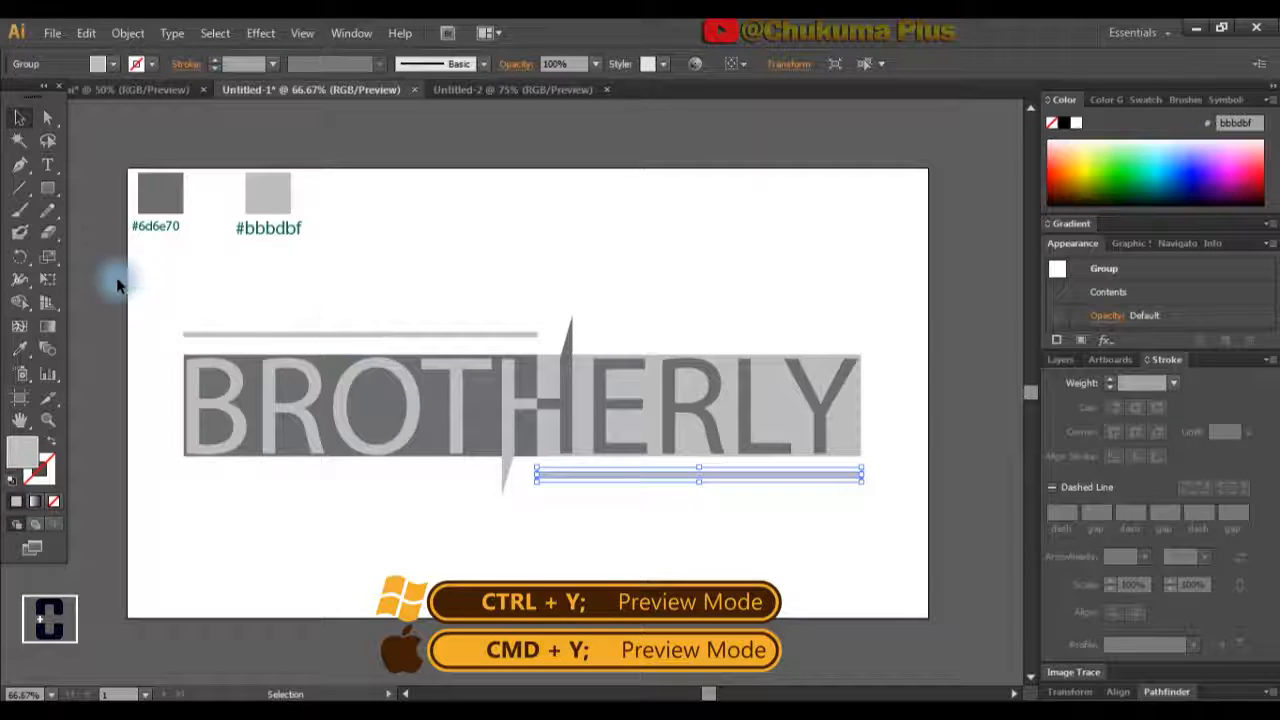
left_click(21, 349)
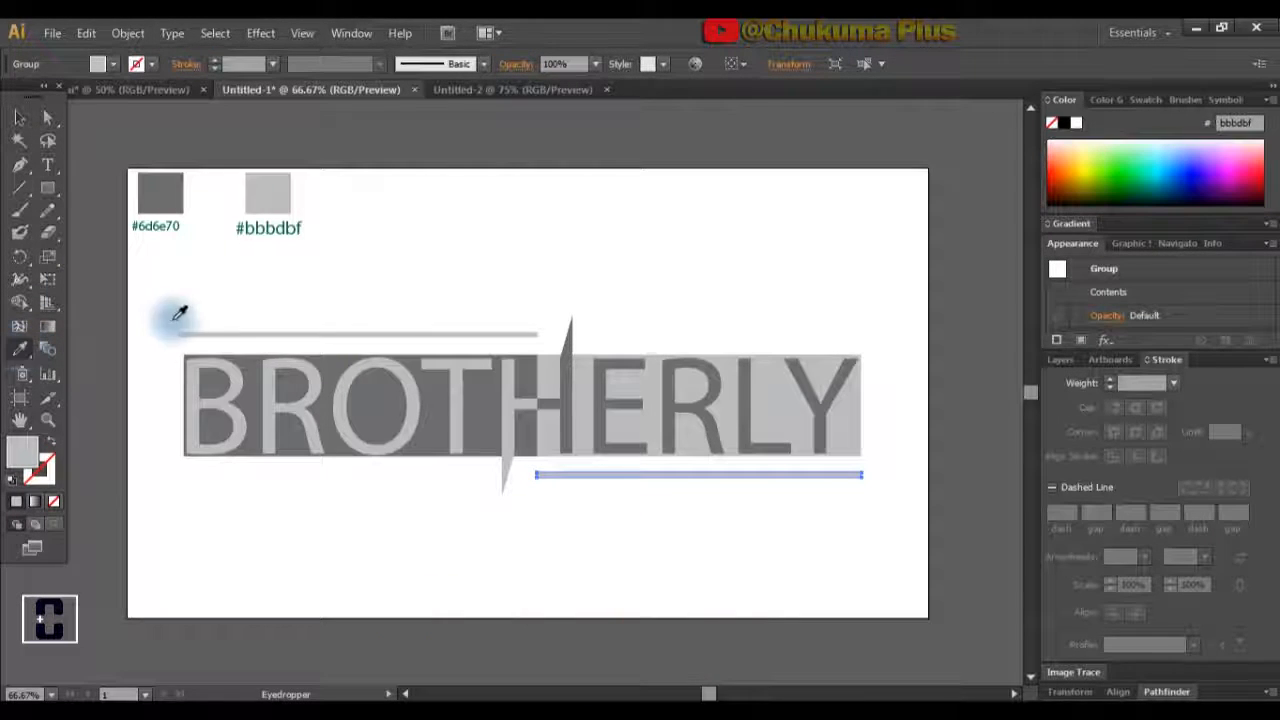
left_click(166, 190)
left_click(20, 117)
left_click(465, 262)
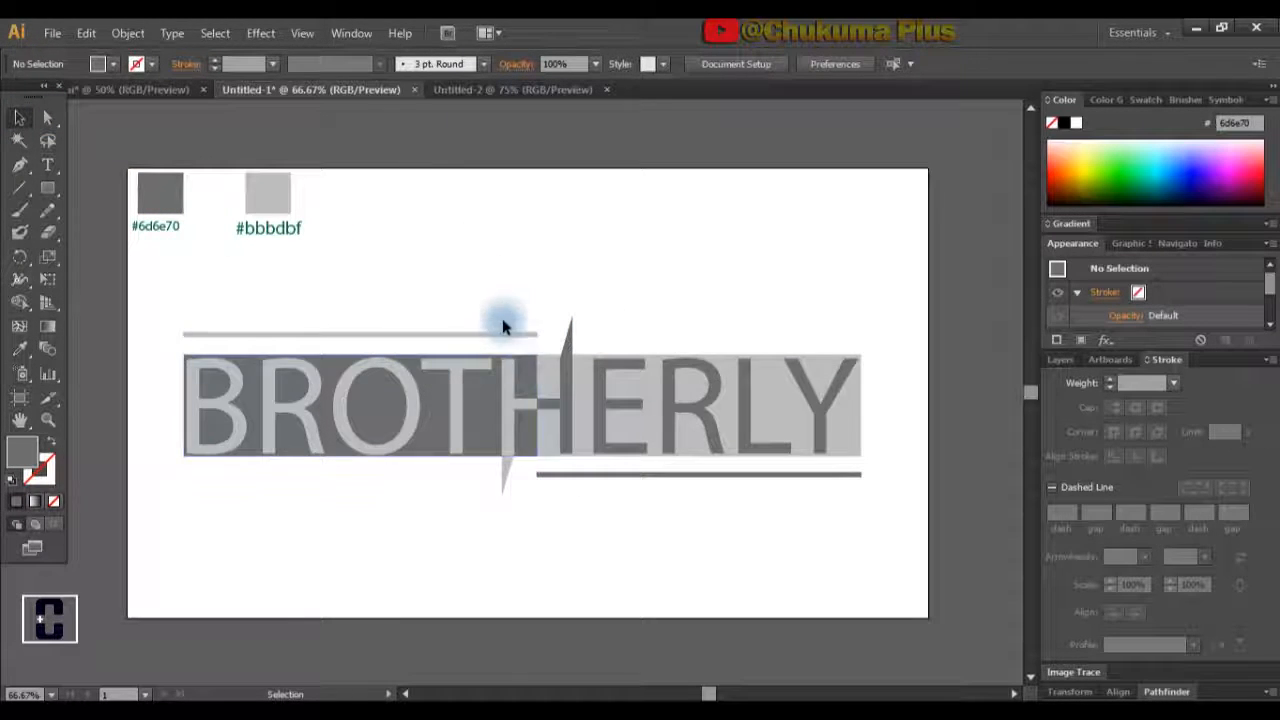
Nudge the dark grey lower bar upward, closer to the bottom edge of the backing.
left_click(612, 478)
key("Up")
key("Up")
key("Up")
key("Up")
key("Up")
key("Up")
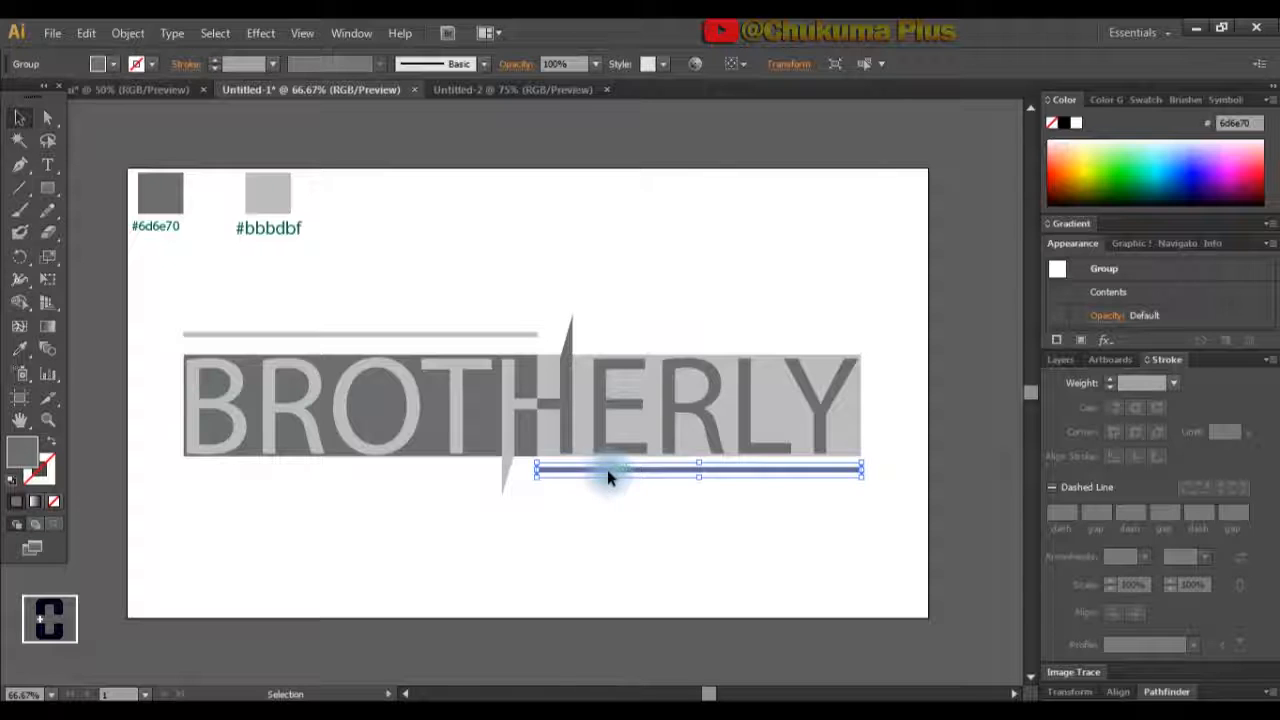
Nudge the light grey upper bar downward, closer to the top edge of the dark backing half.
left_click(516, 337)
key("Down")
key("Down")
key("Down")
key("Down")
key("Down")
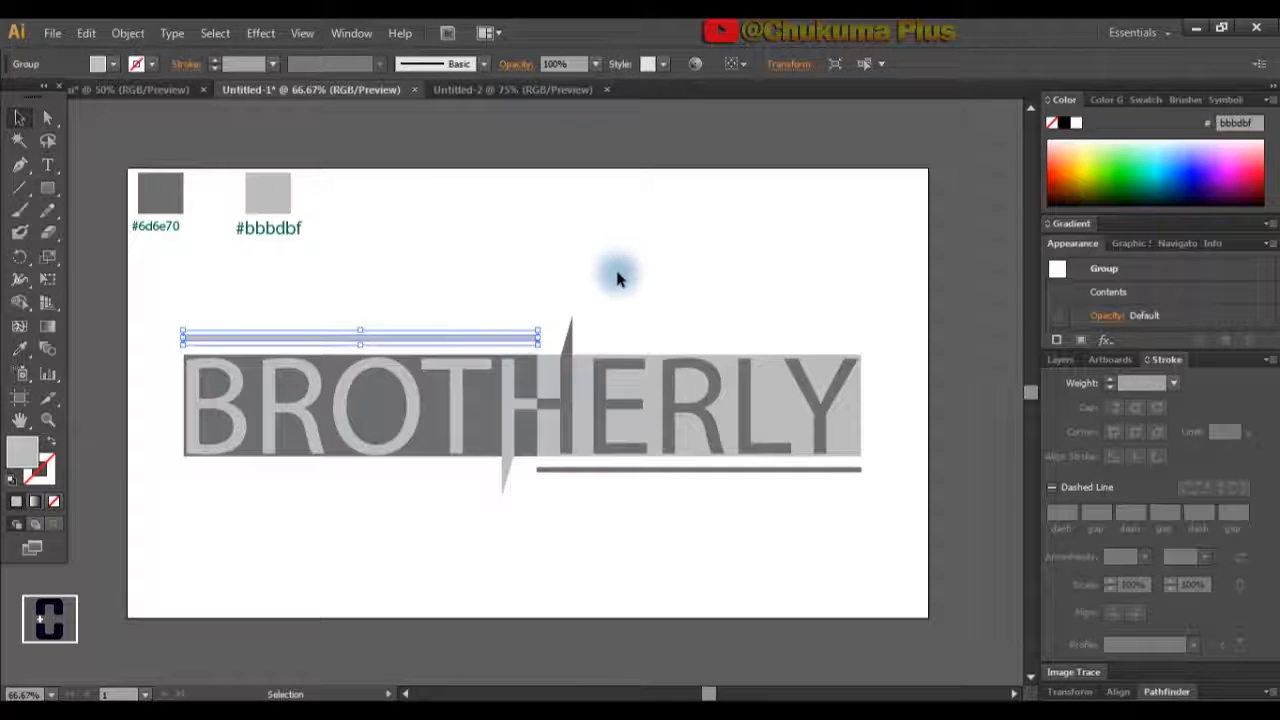
left_click(609, 331)
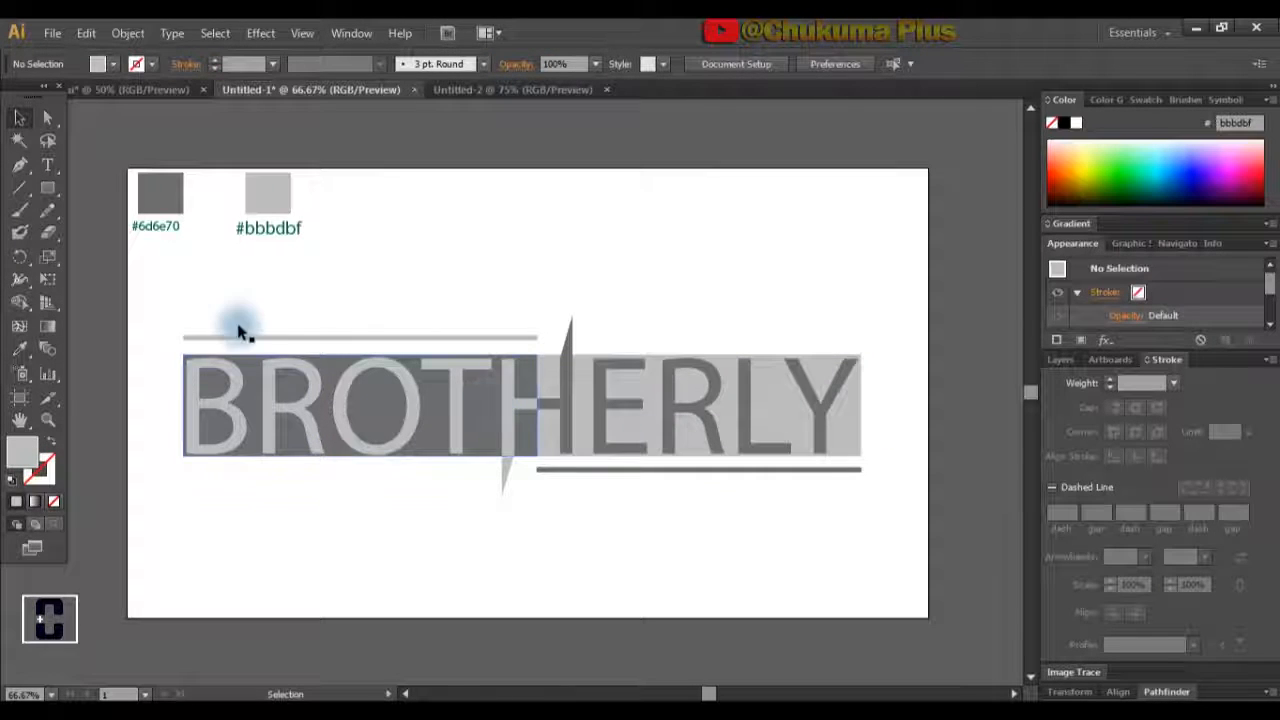
Group the lettering, both backing halves and the two bars into a single logo object, leaving the colour swatches out.
left_click(57, 264)
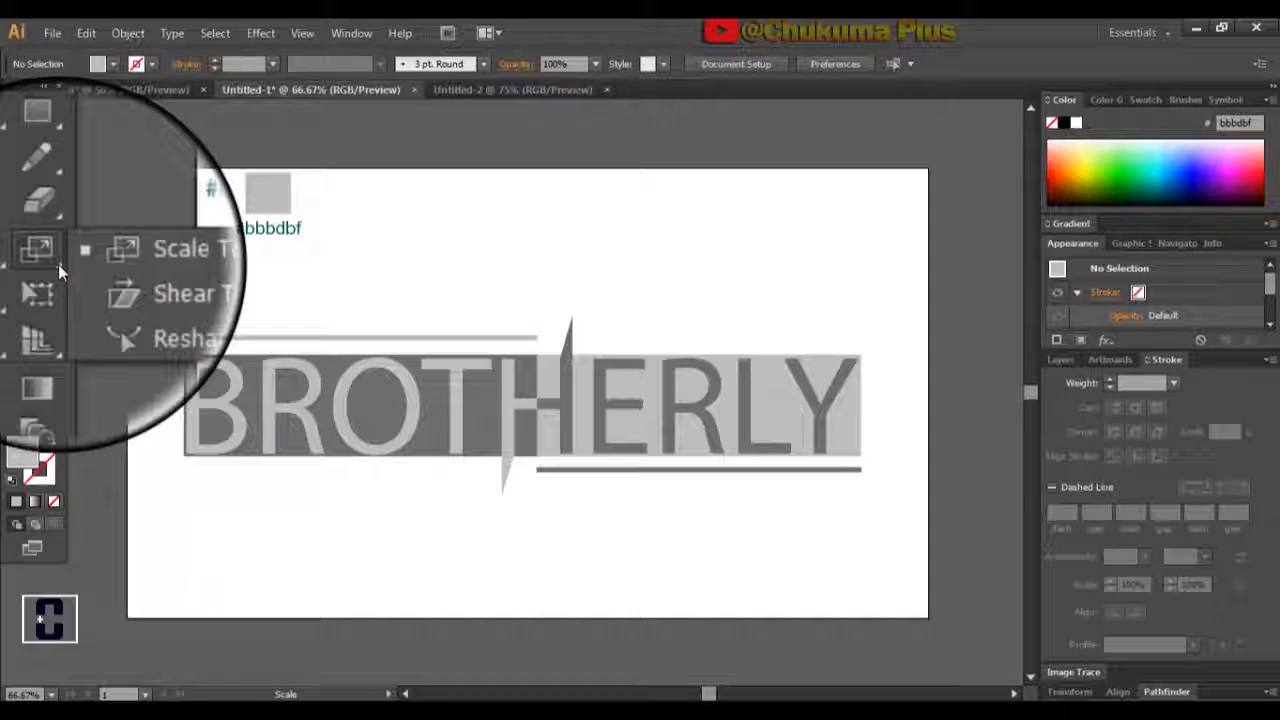
left_click(133, 284)
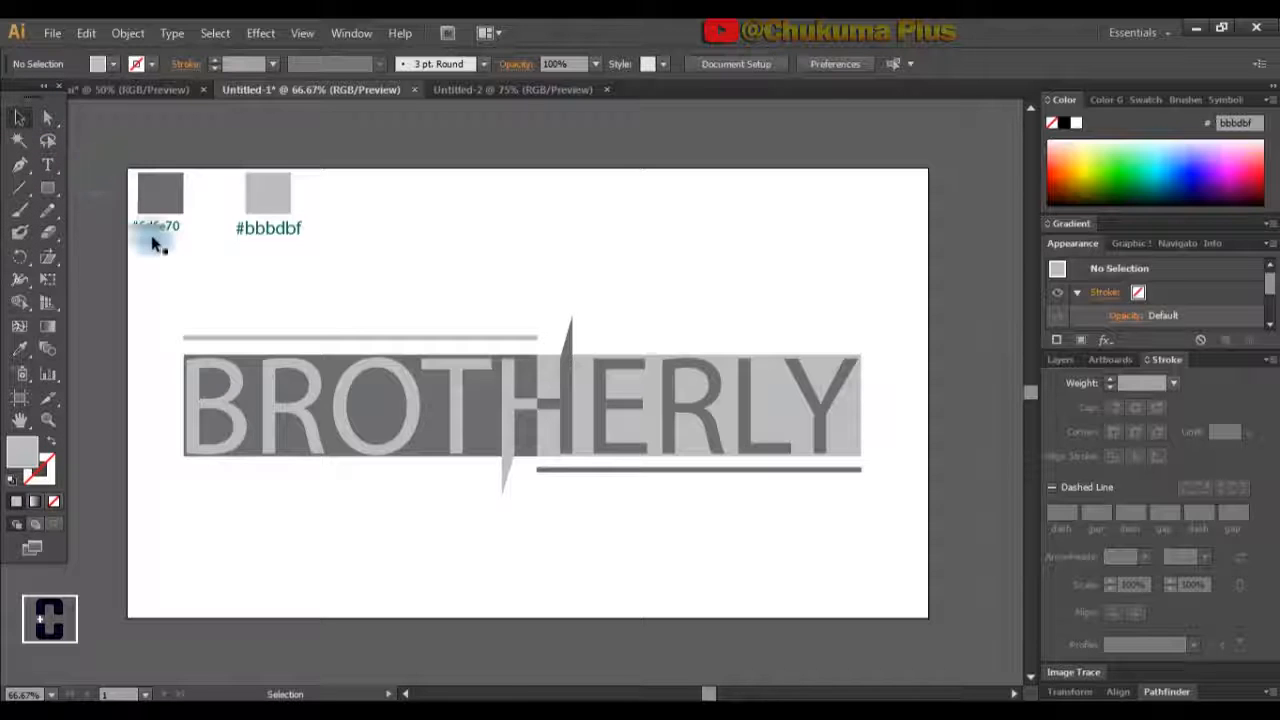
left_click_drag(177, 311, 889, 531)
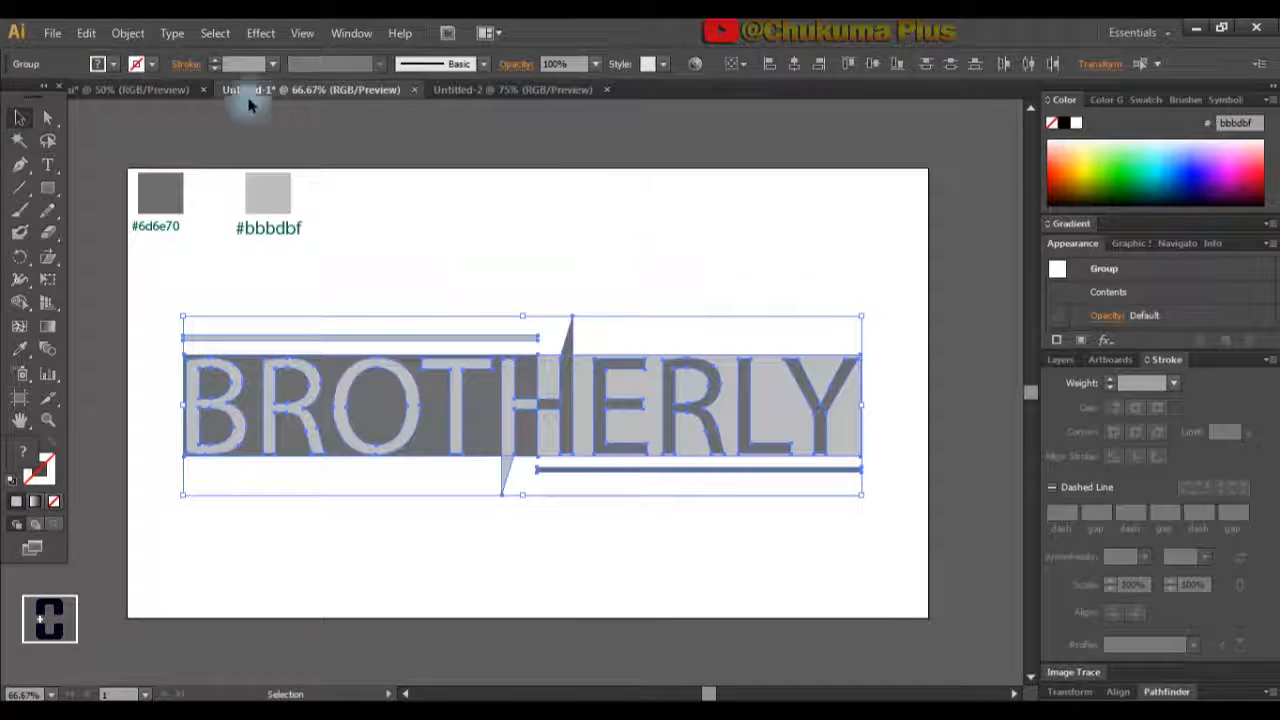
left_click(86, 33)
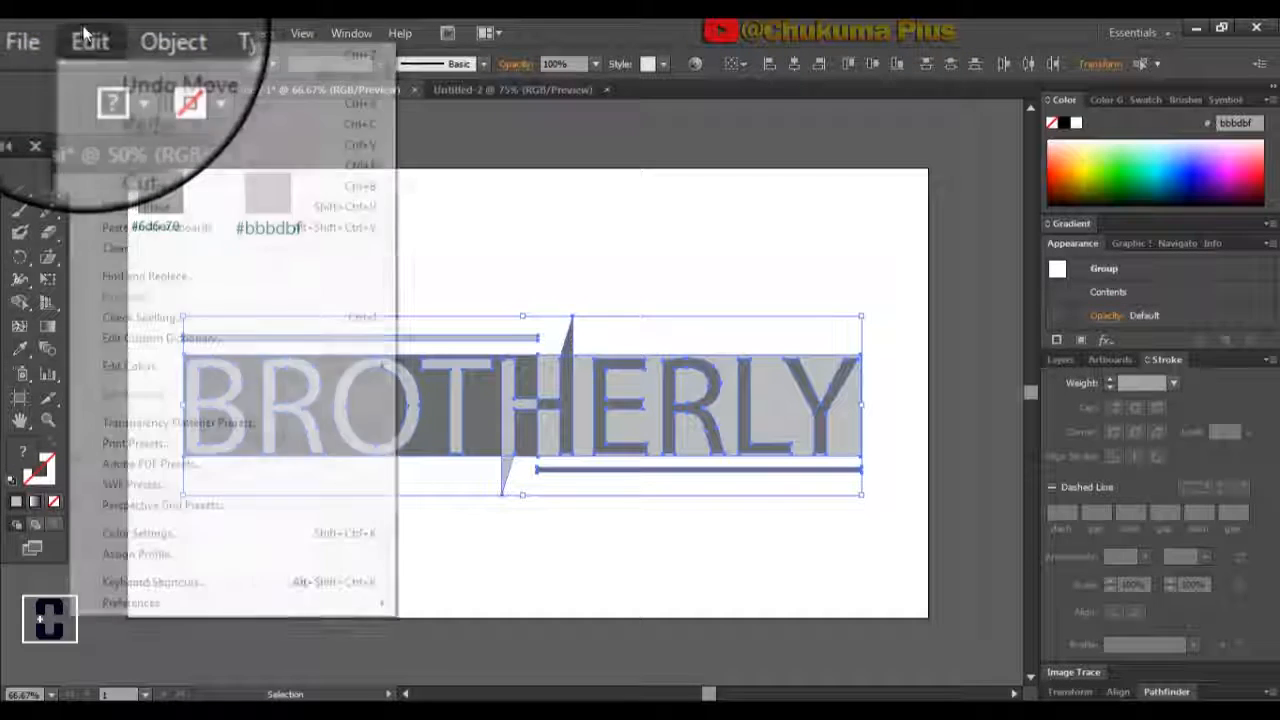
mouse_move(150, 40)
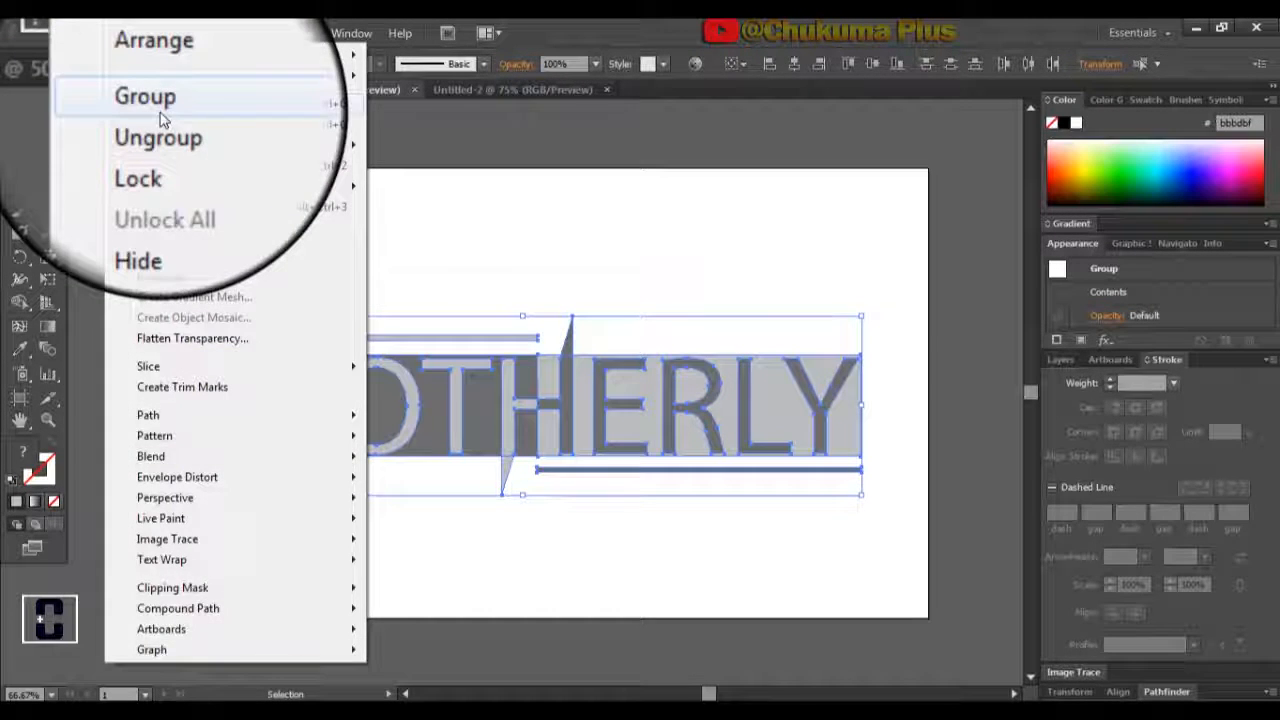
left_click(162, 116)
left_click(330, 250)
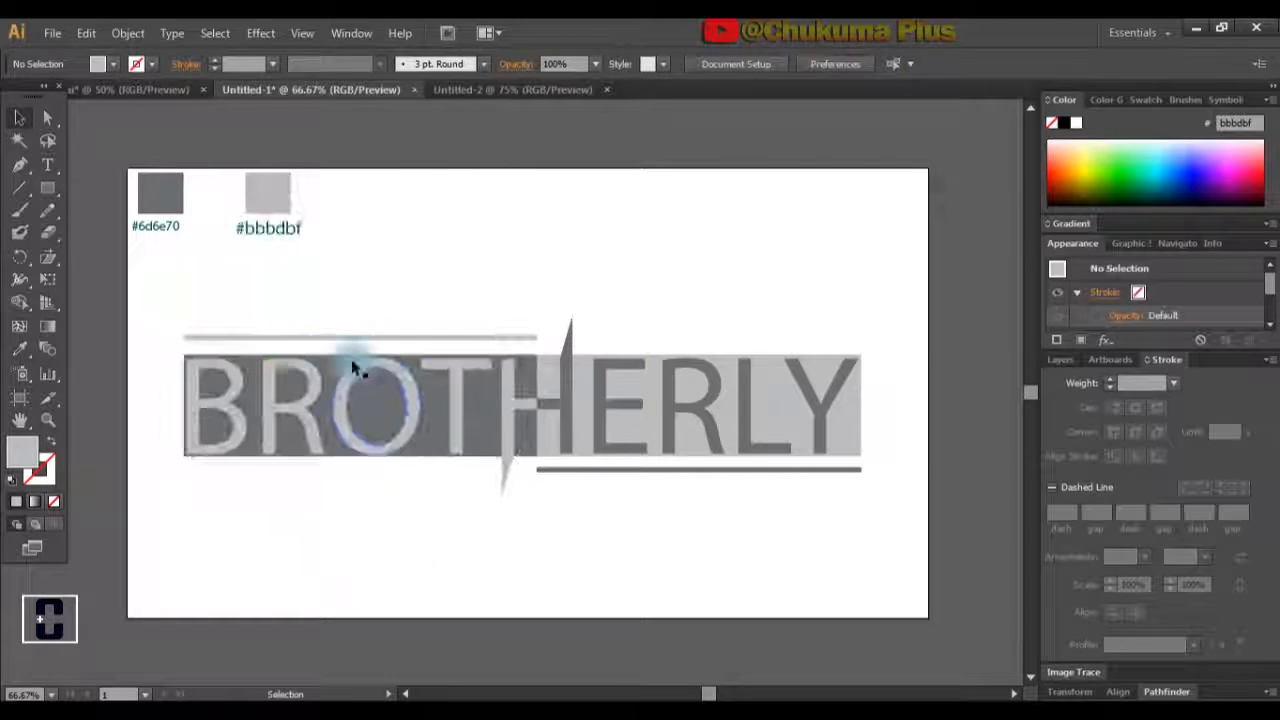
Shear the grouped logo horizontally so that the whole wordmark leans strongly to the right, keeping its bars level.
left_click(48, 258)
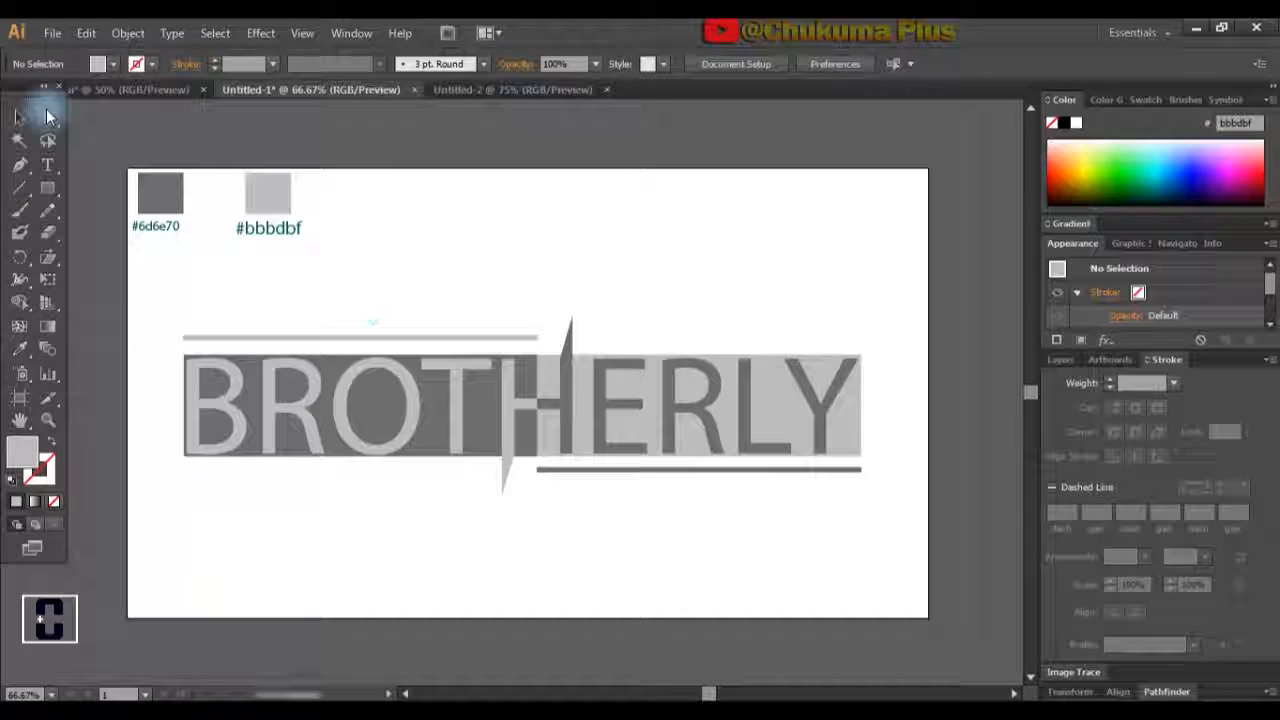
left_click(16, 117)
left_click(295, 415)
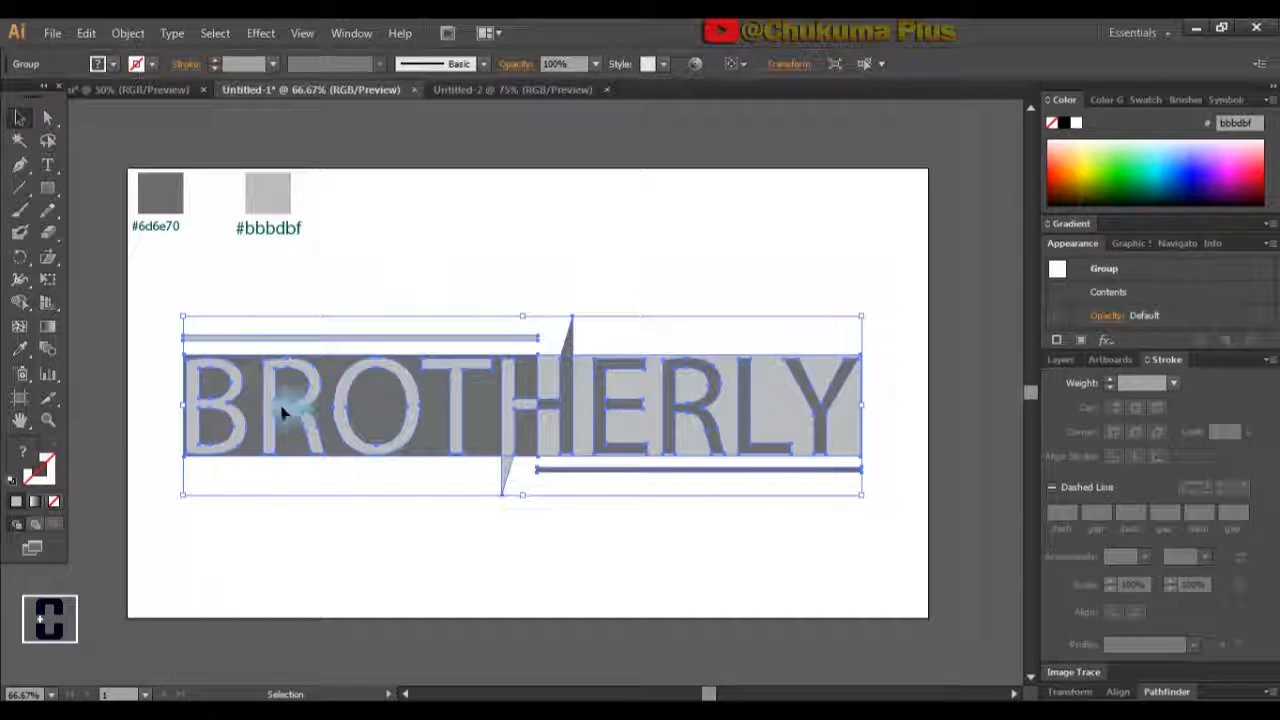
left_click_drag(48, 262, 98, 257)
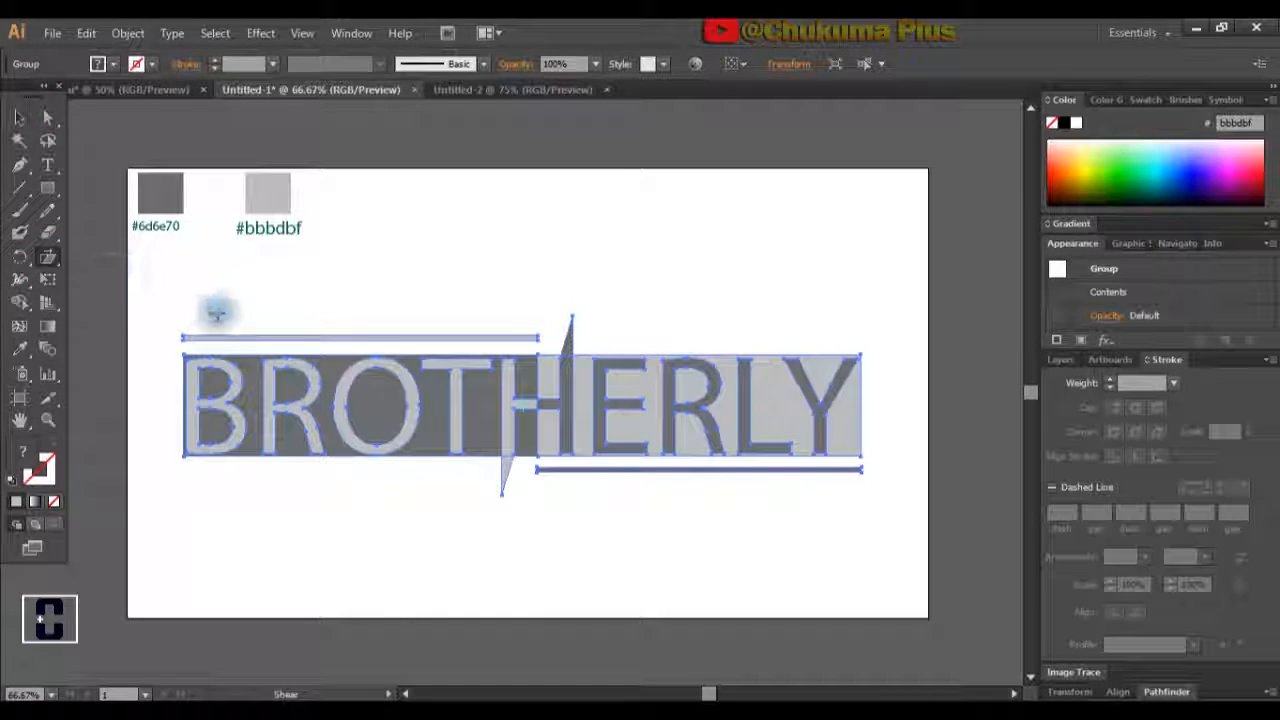
left_click_drag(240, 309, 378, 325)
left_click_drag(477, 319, 468, 316)
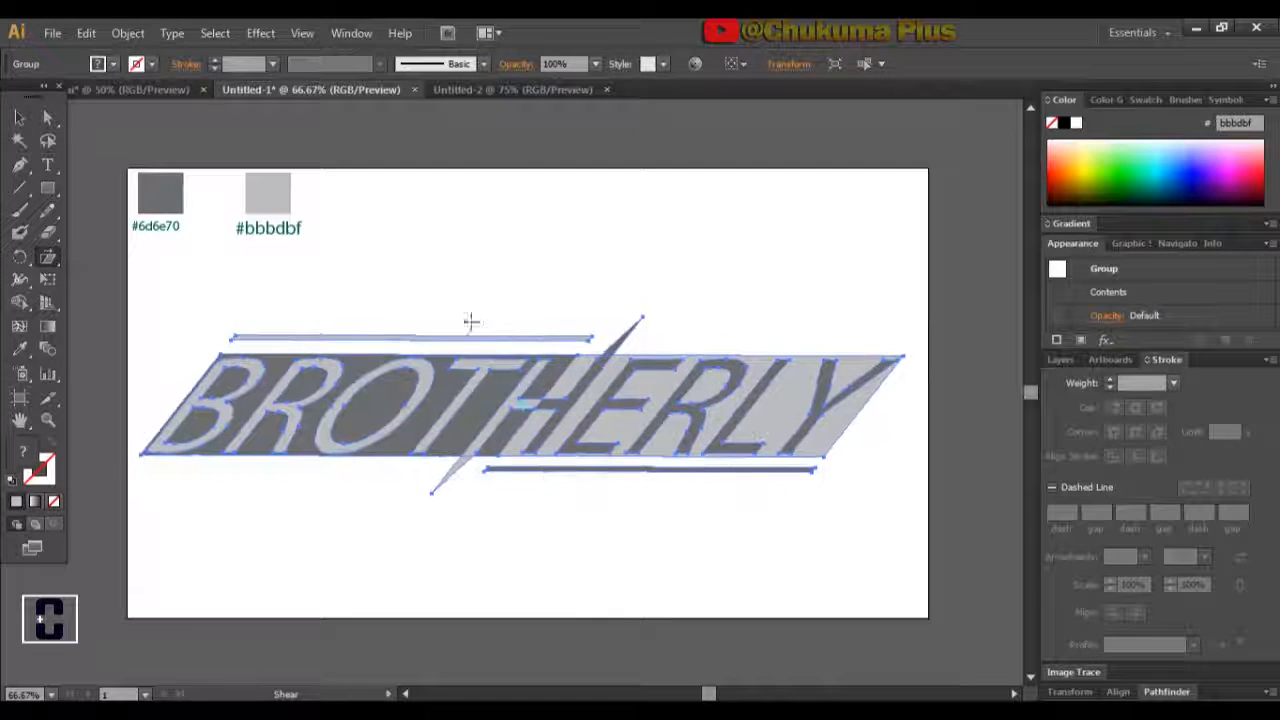
left_click(20, 121)
left_click(329, 283)
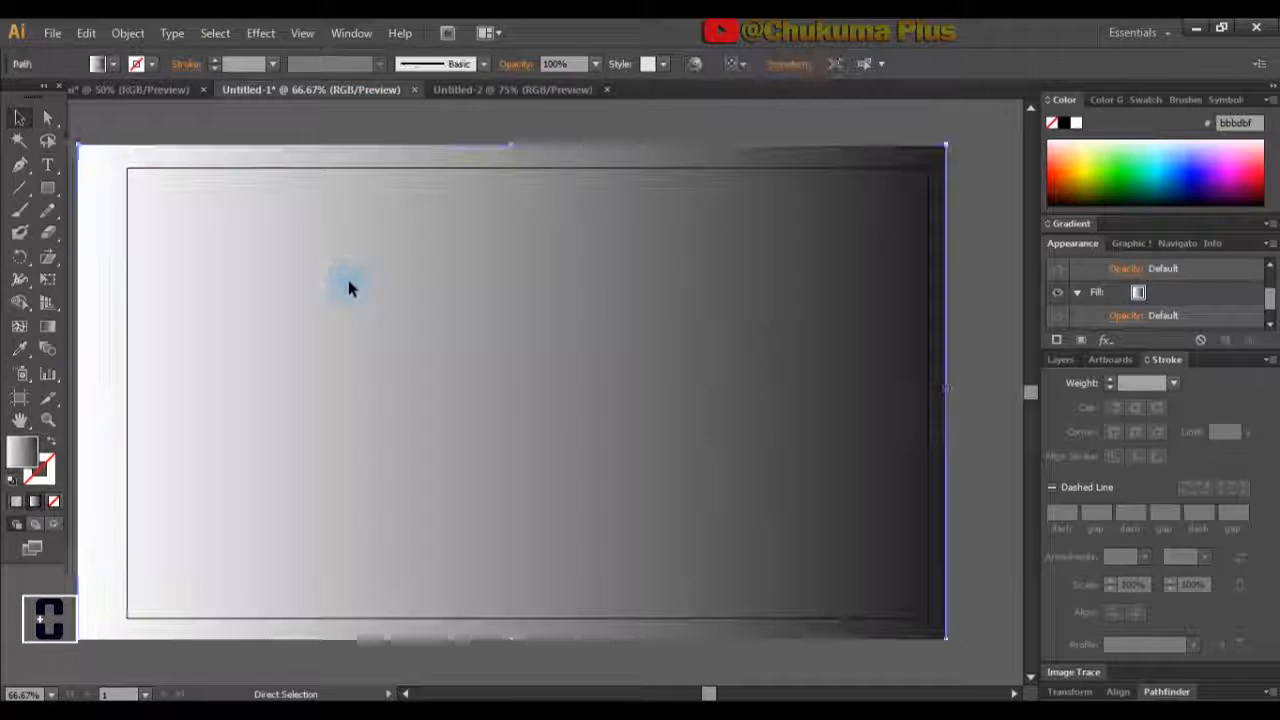
Paste the white-to-black gradient rectangle over the artboard and send it to the back, behind the logo.
key("v")
right_click(406, 356)
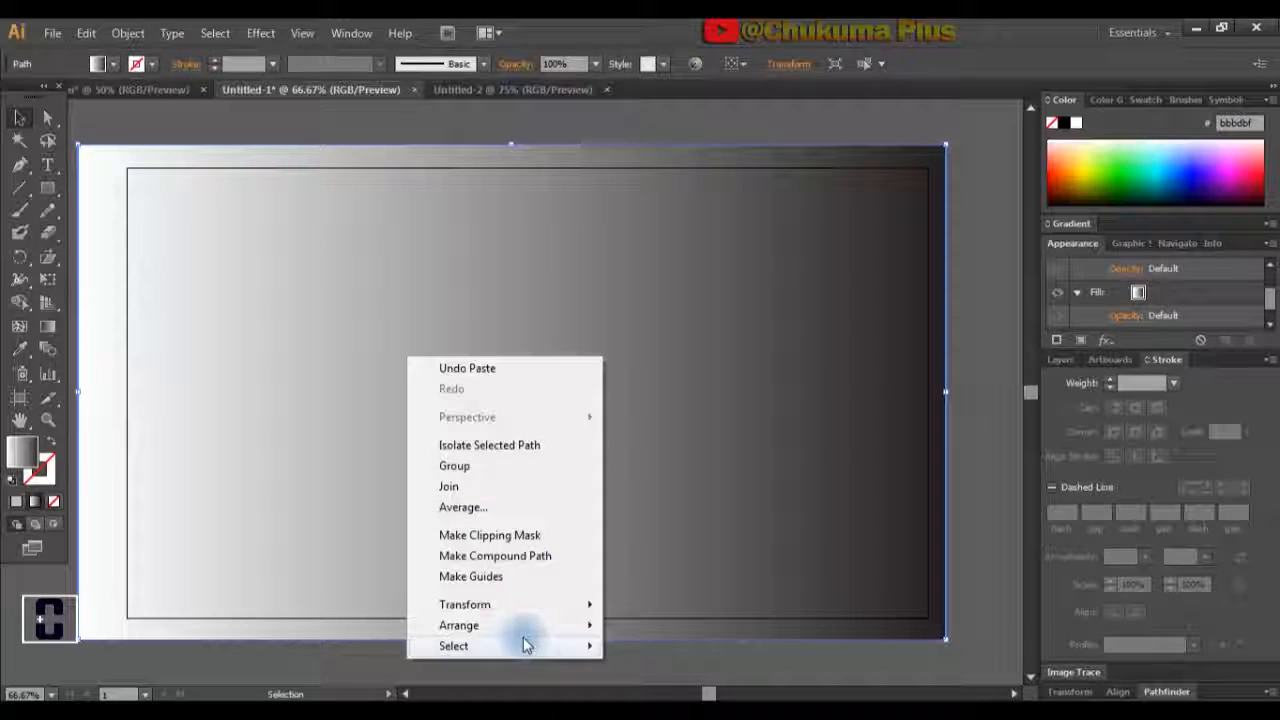
mouse_move(523, 628)
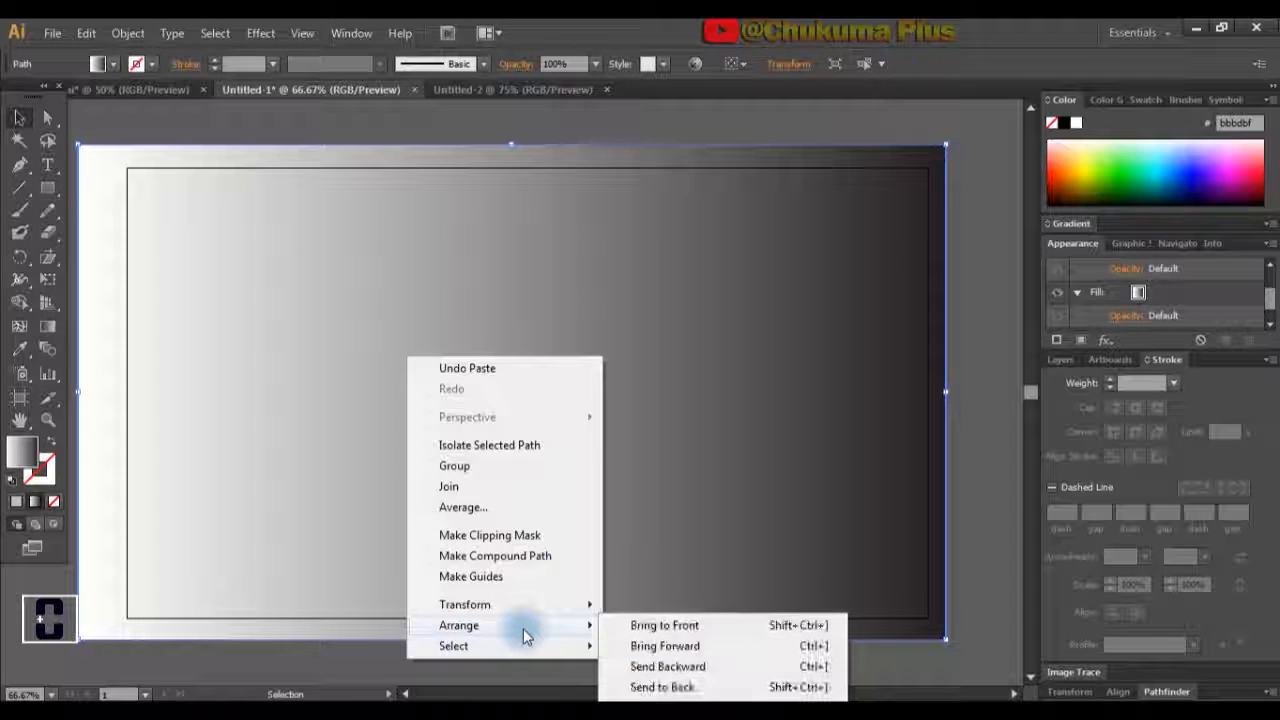
left_click(648, 685)
left_click(990, 543)
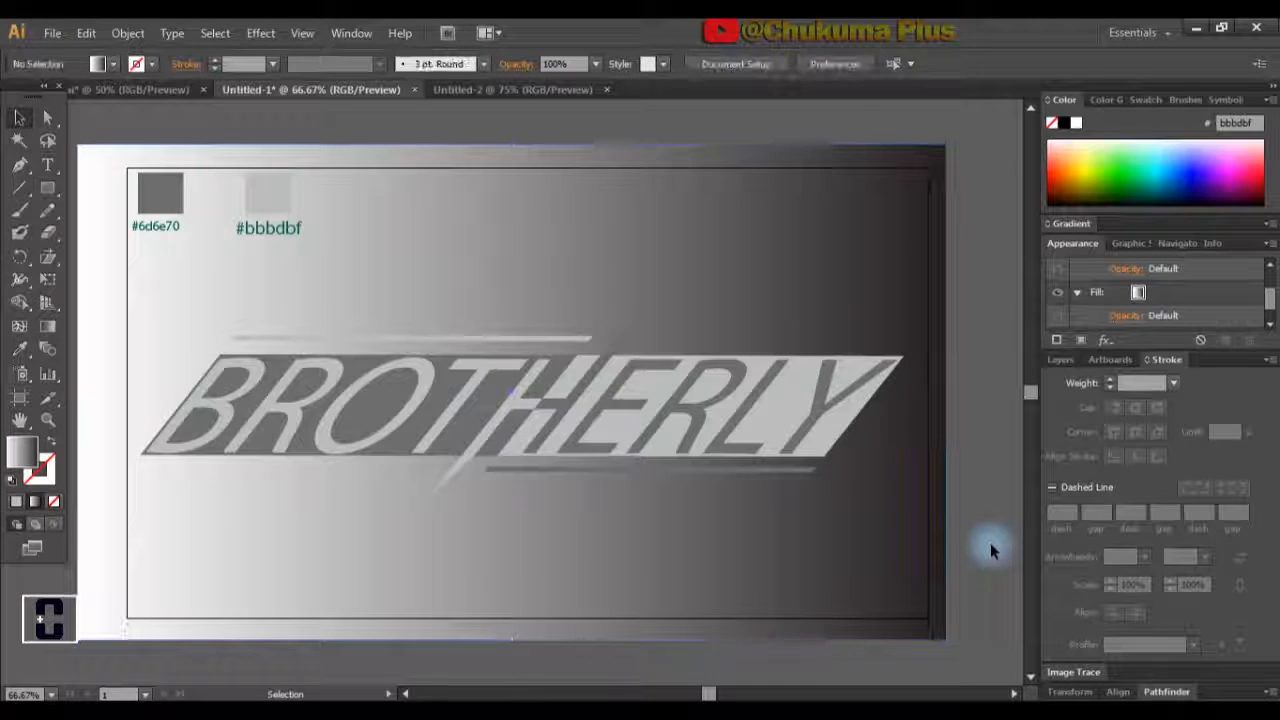